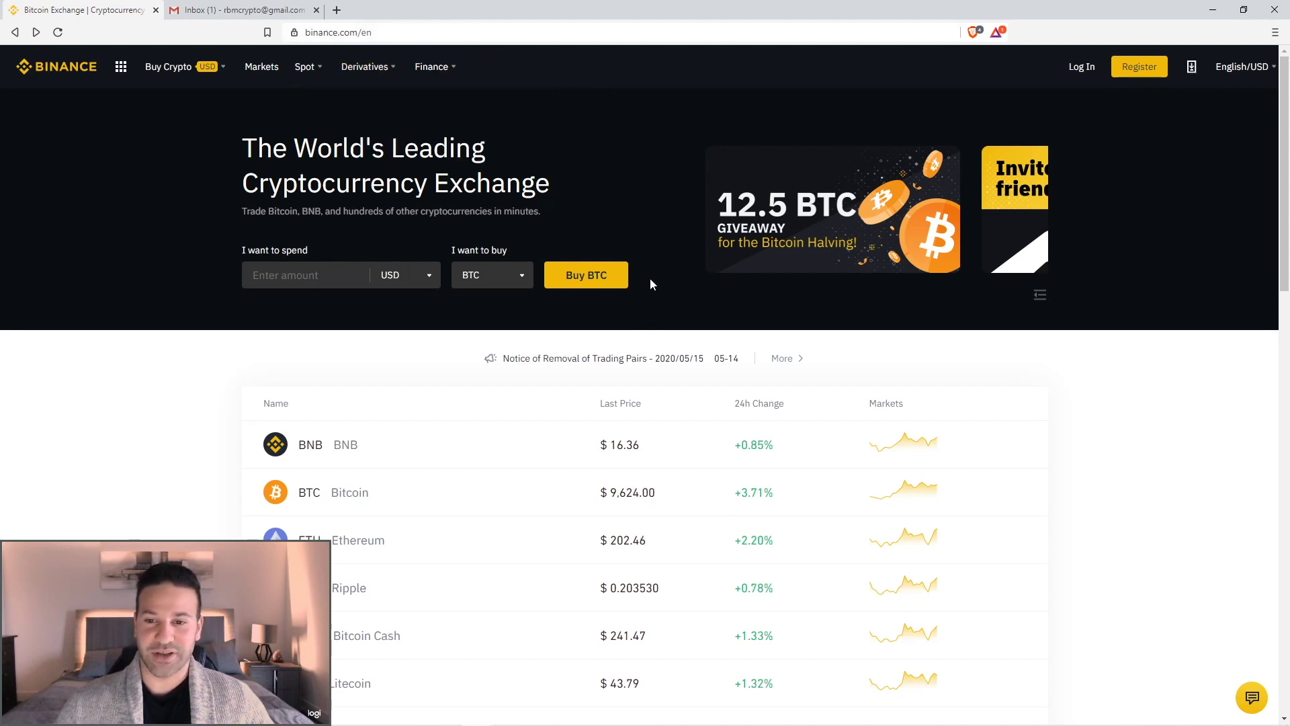
Register a new Binance account with an e-mail address and password, accepting the age/terms agreement.
click(1132, 69)
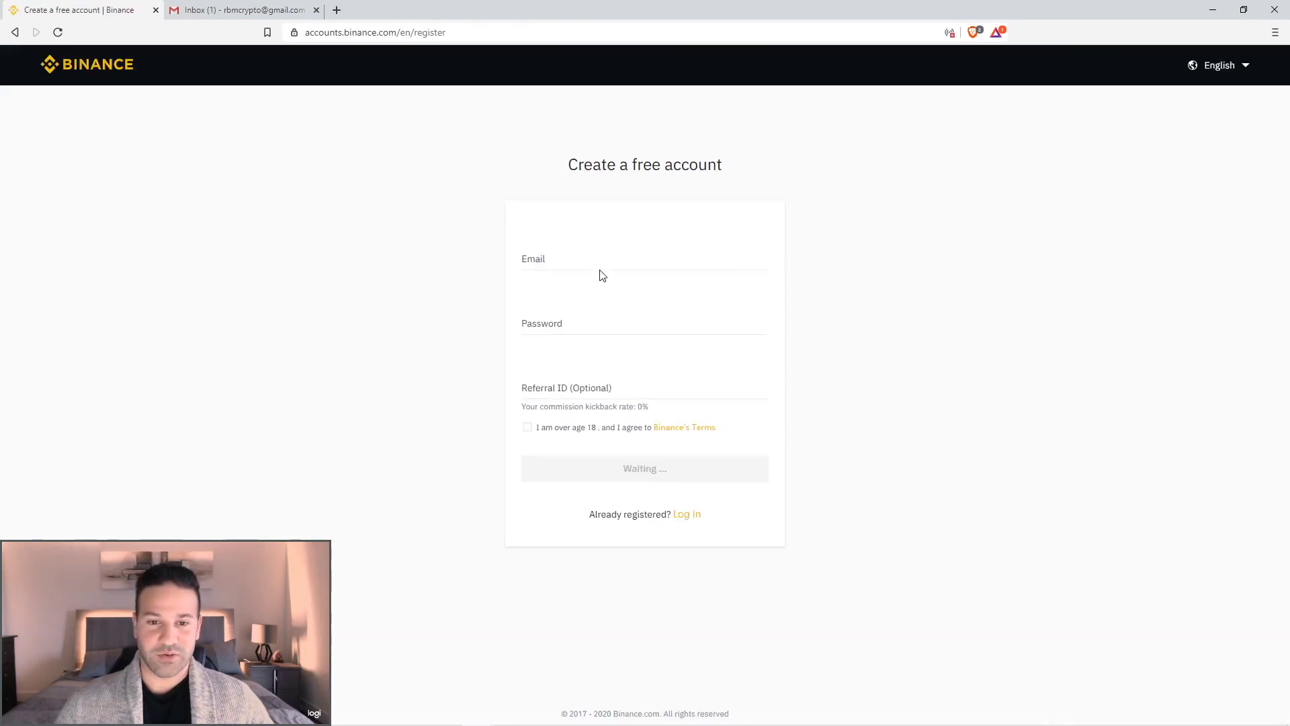
click(599, 260)
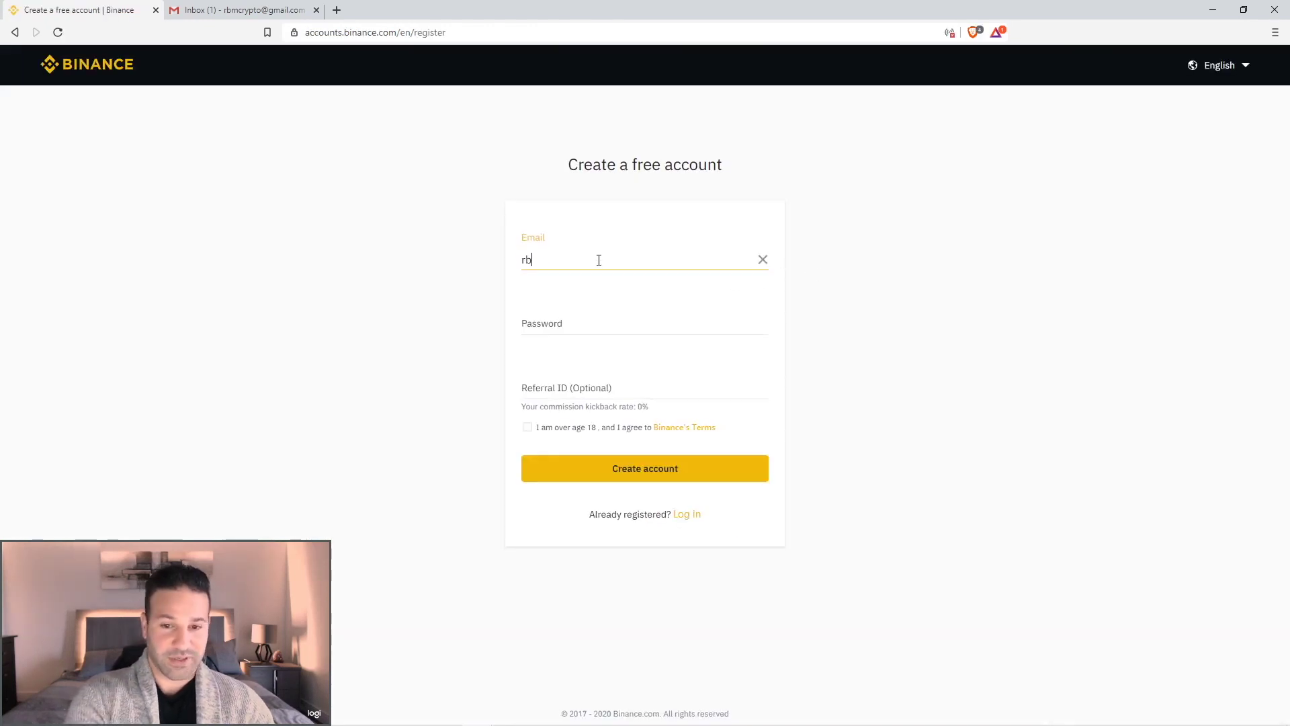
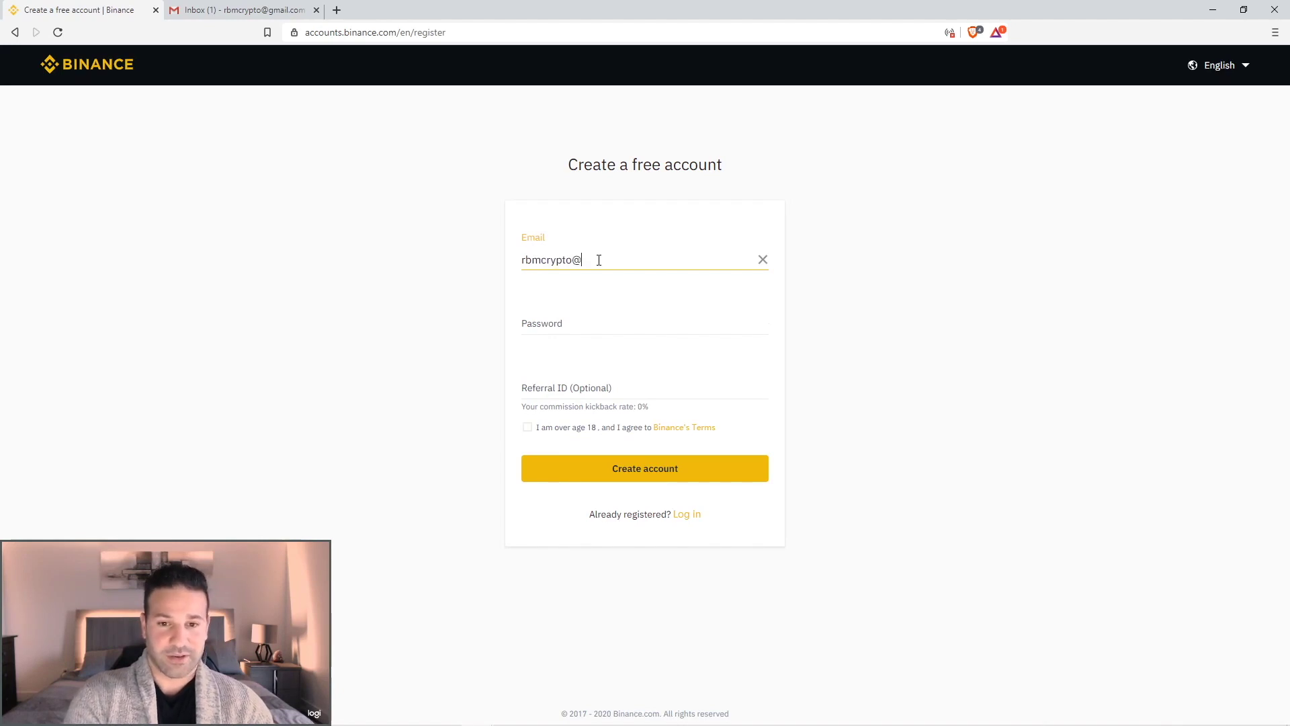
key(Tab)
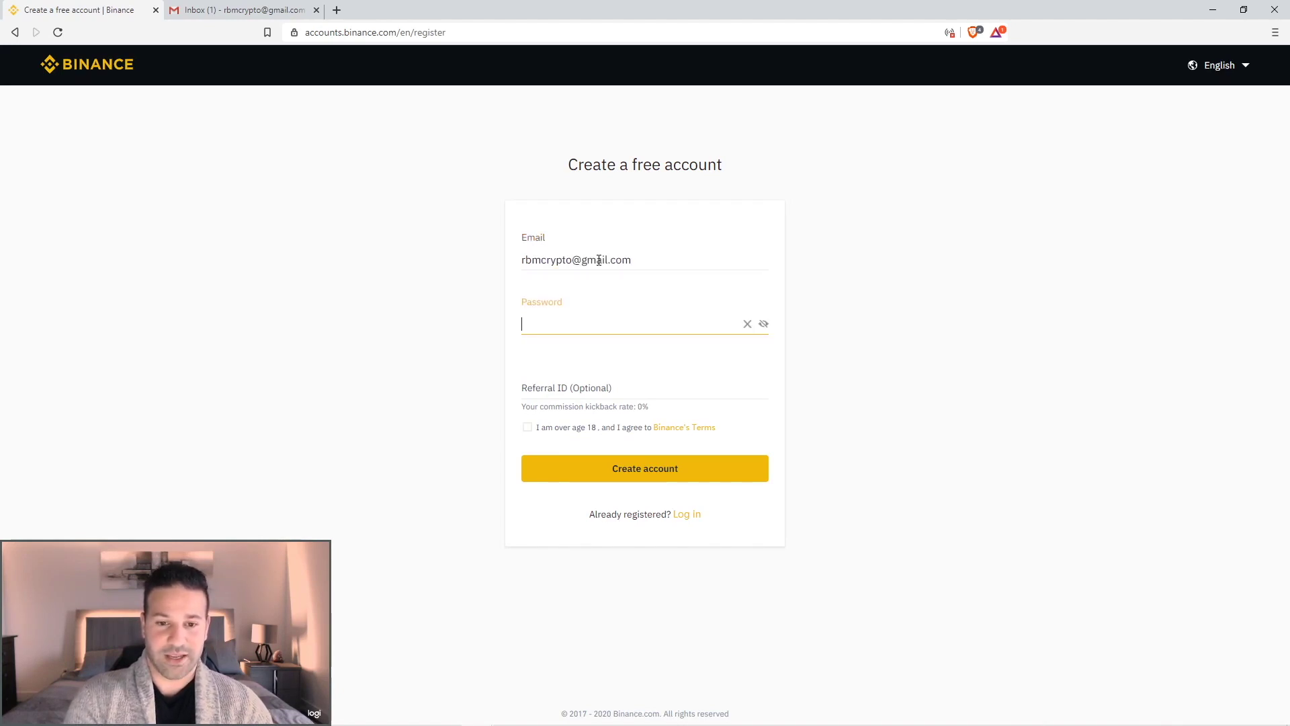
text(•••••••••••)
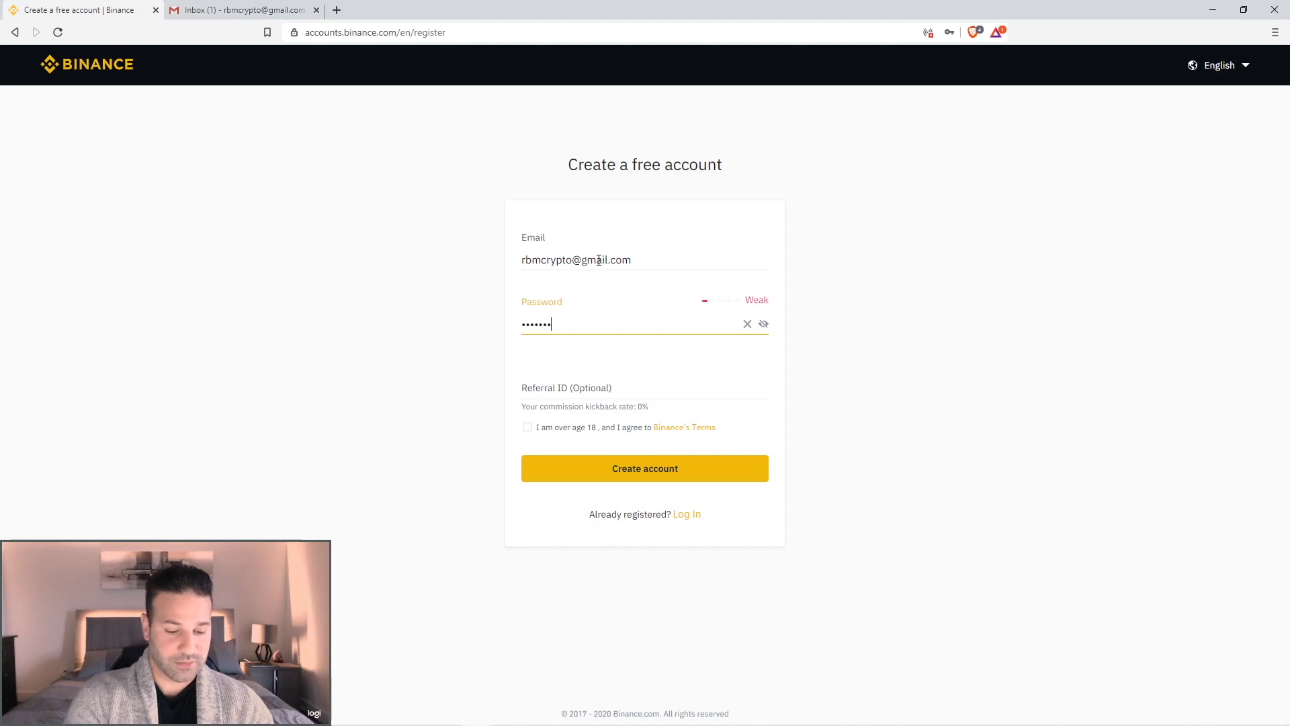
text(•)
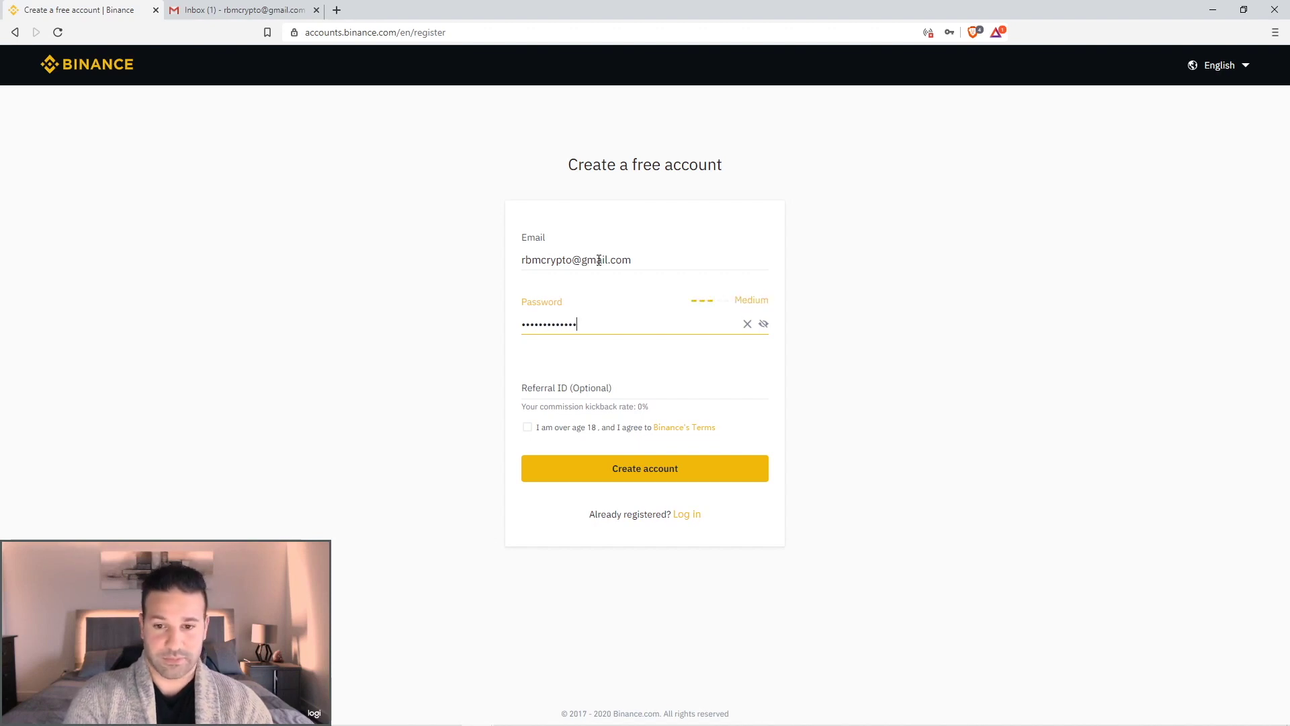
click(537, 427)
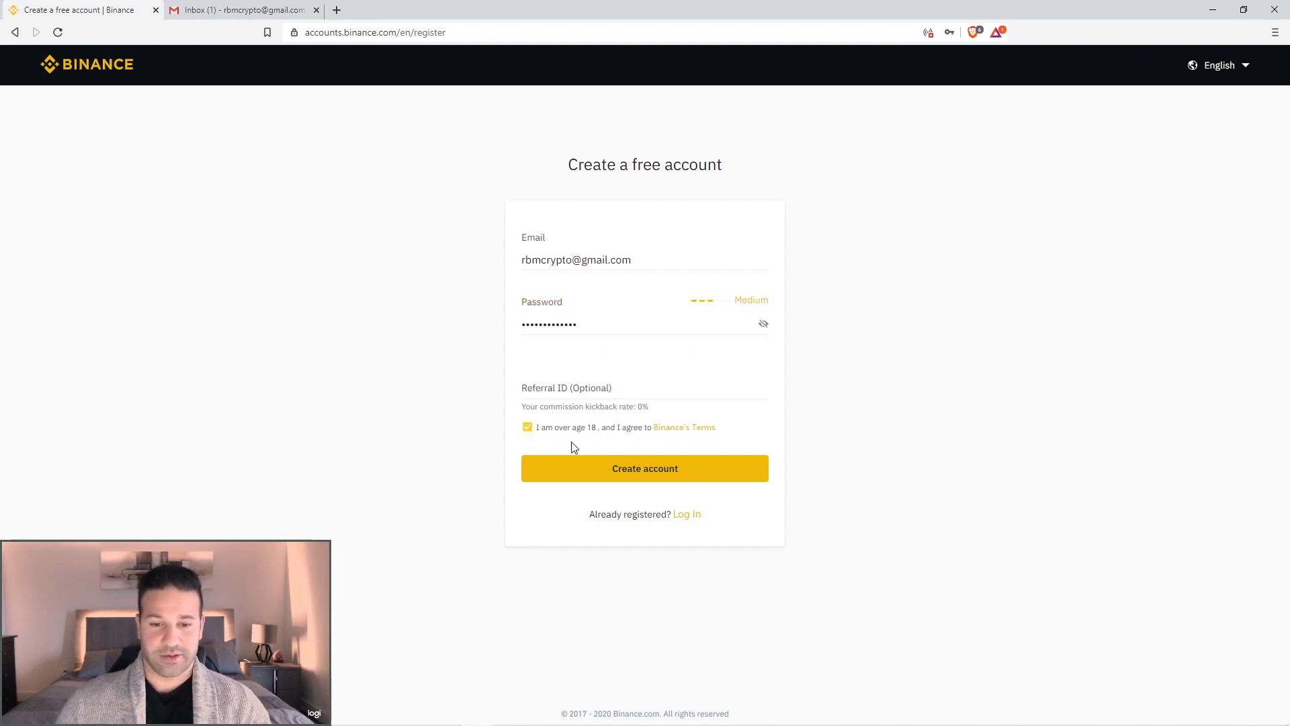
click(623, 470)
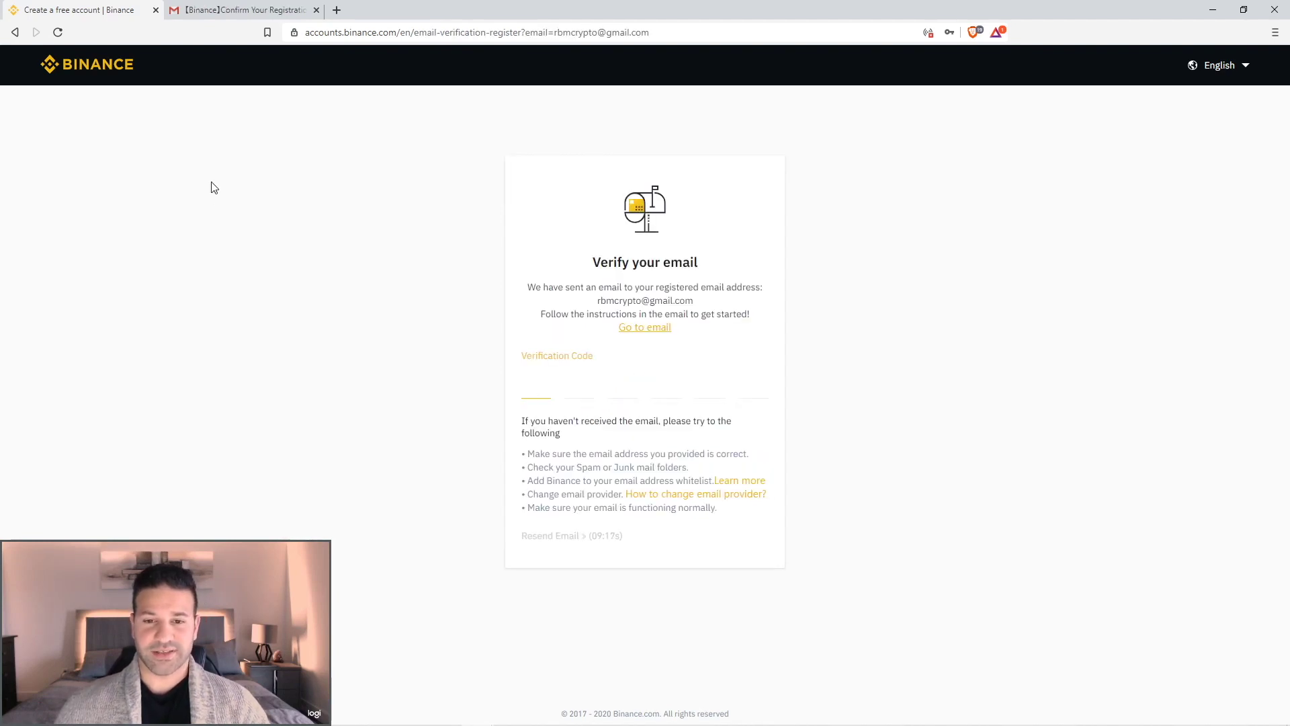
Read the activation code from the Binance e-mail in Gmail and enter it on the verification page.
click(223, 13)
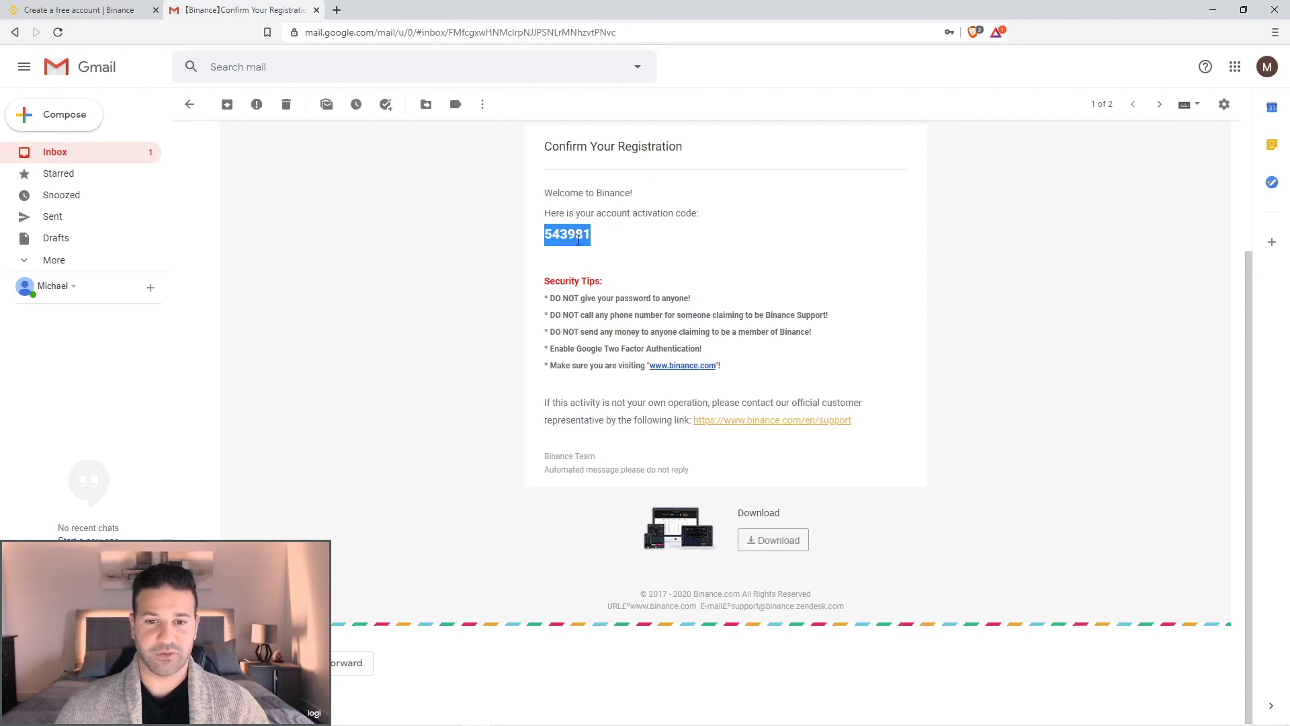
click(113, 12)
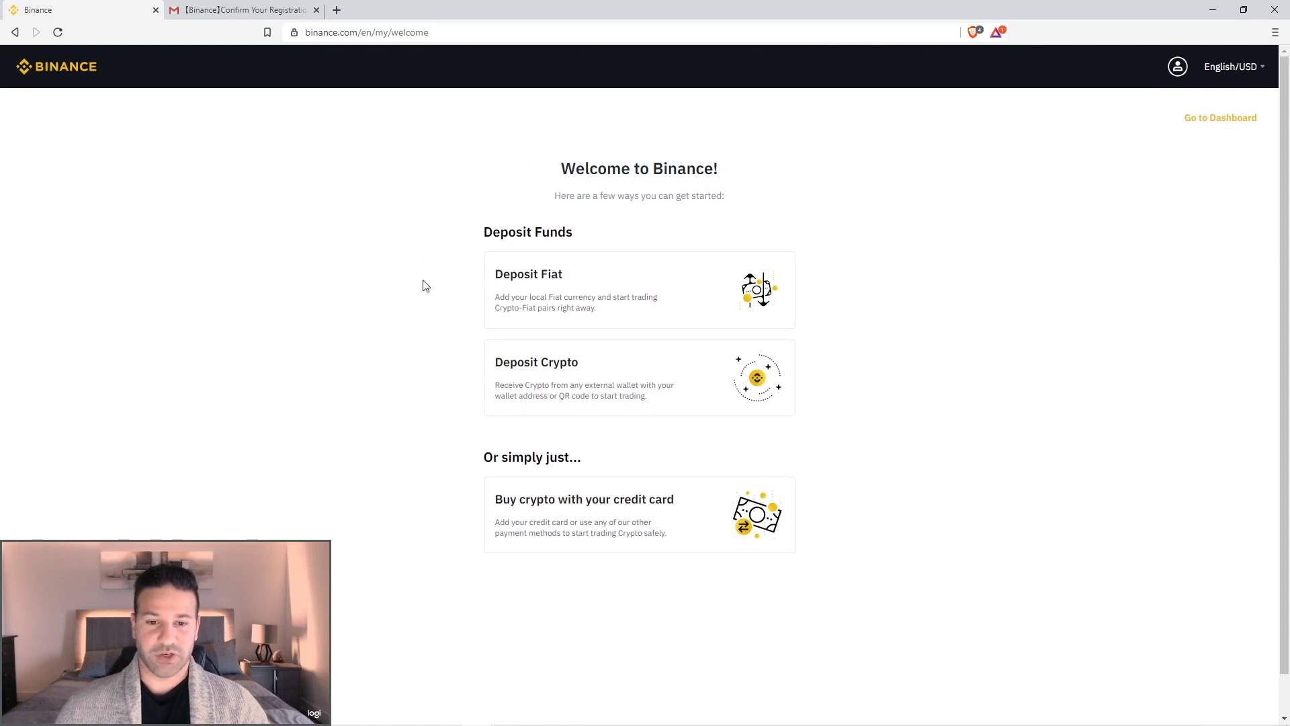
Choose Ethereum (ETH) as the deposit coin and copy its ERC20 deposit address.
click(579, 390)
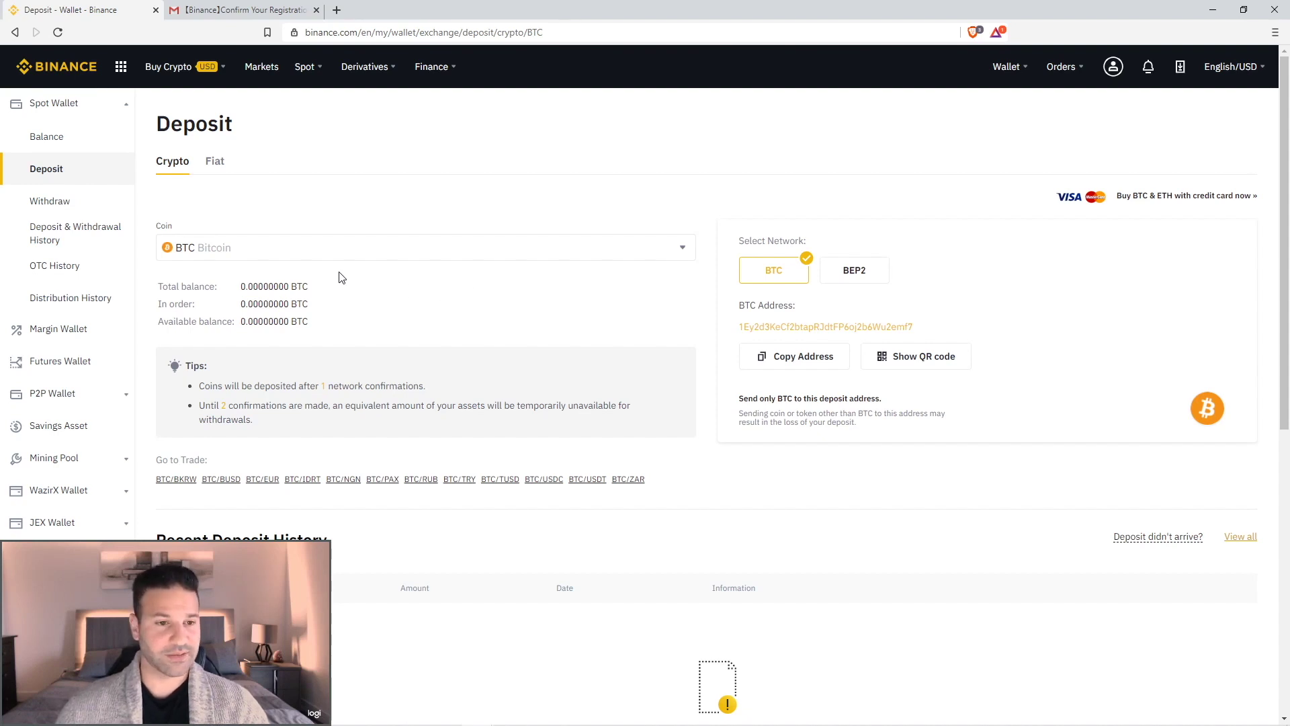
click(343, 255)
click(309, 283)
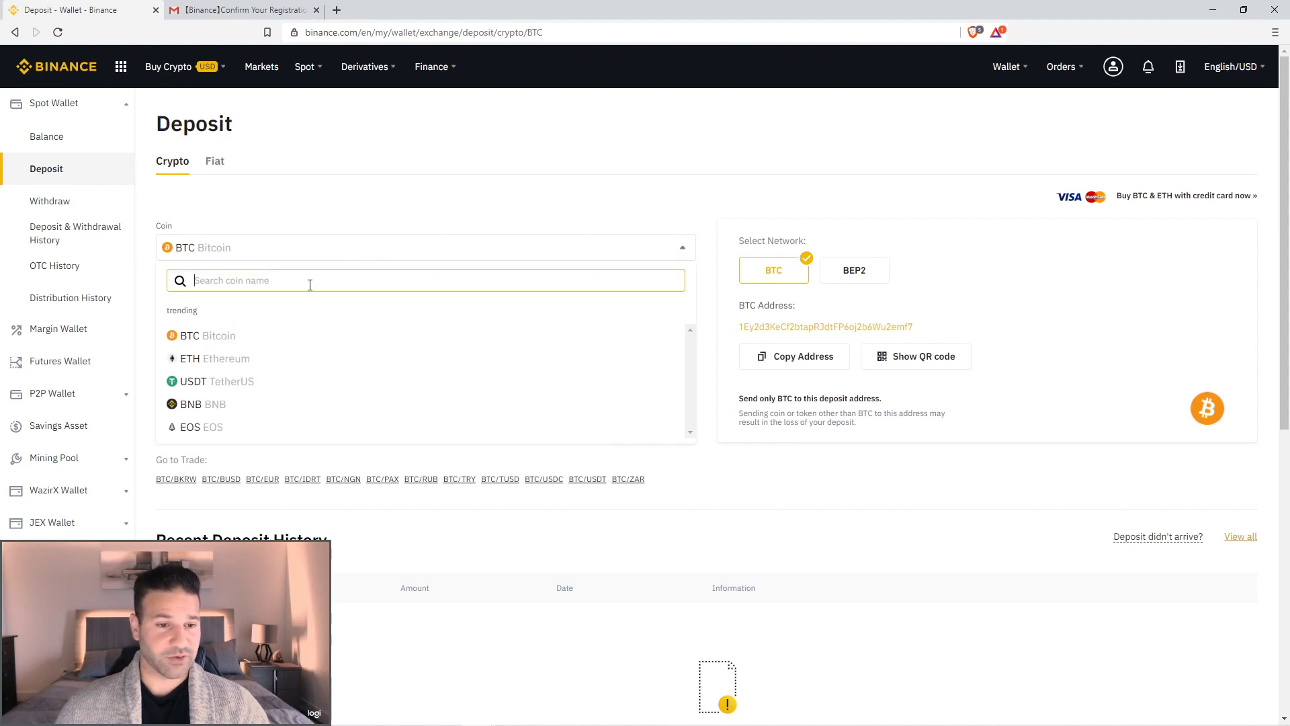
text(ethere)
click(310, 314)
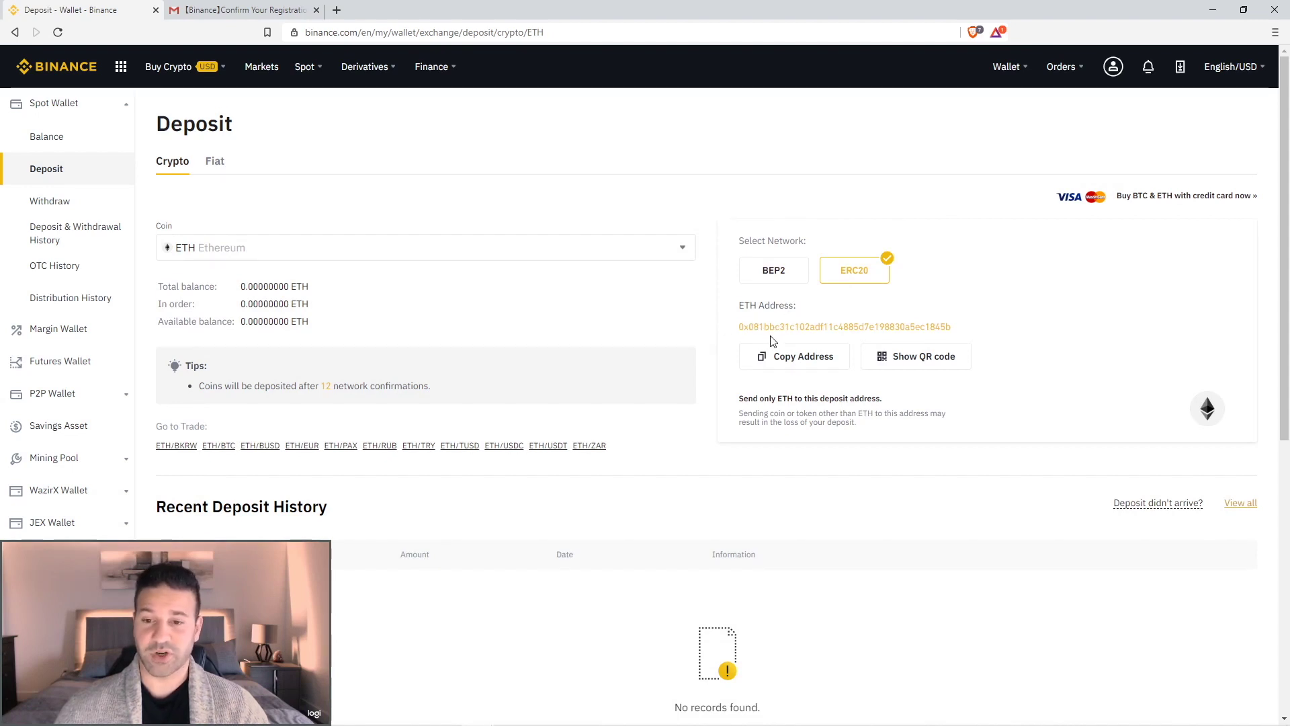
click(783, 368)
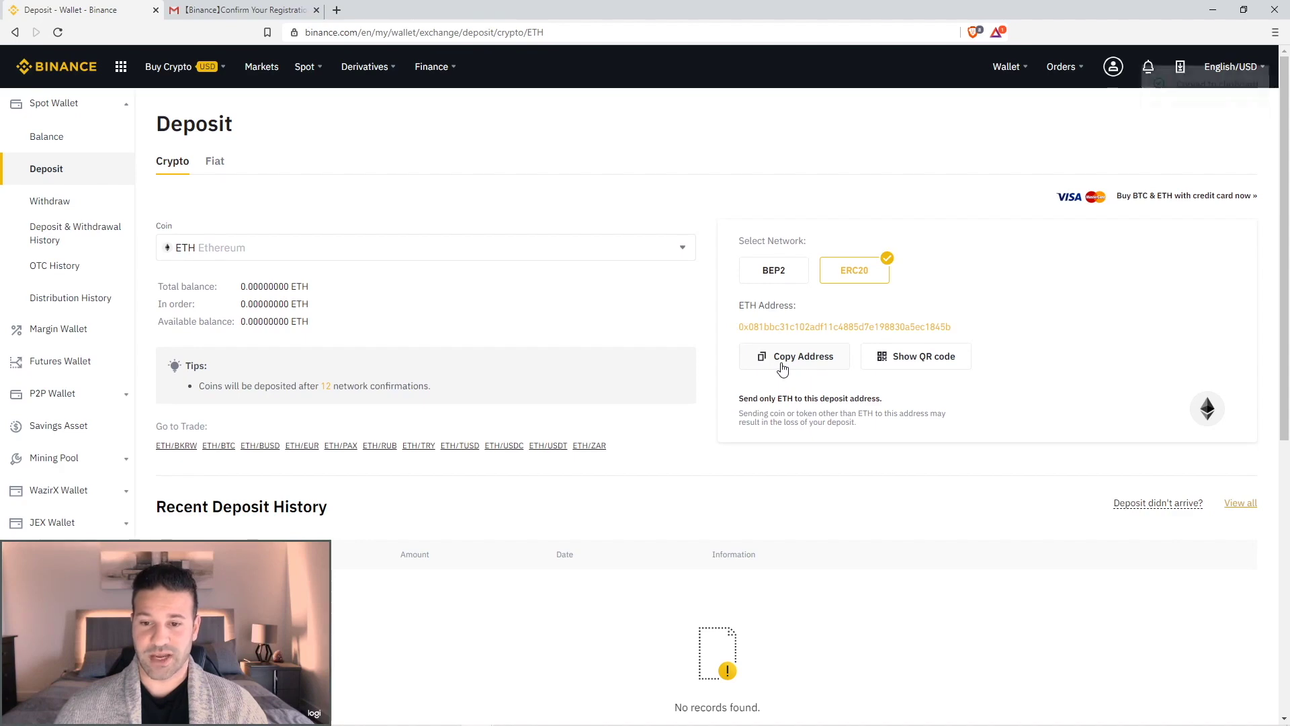
click(1241, 18)
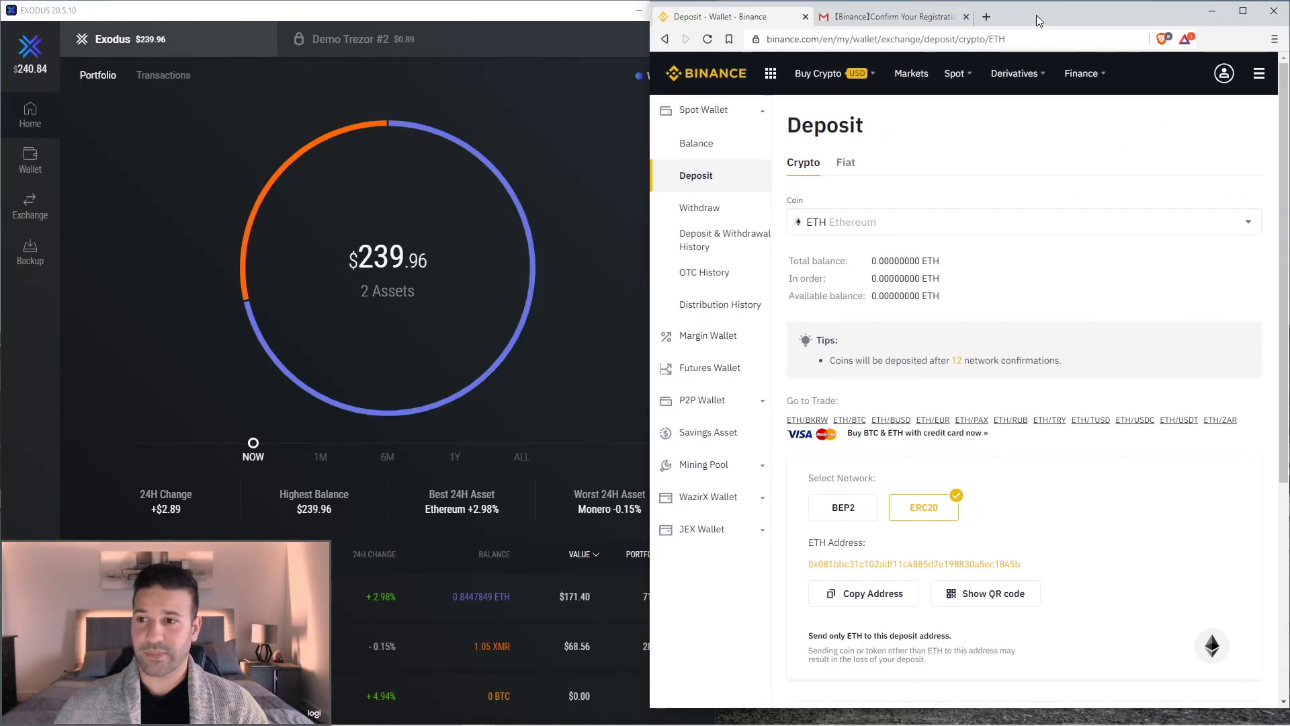
Send the entire 0.84434391 ETH ($171.31) balance from Exodus to the pasted Binance deposit address.
click(554, 101)
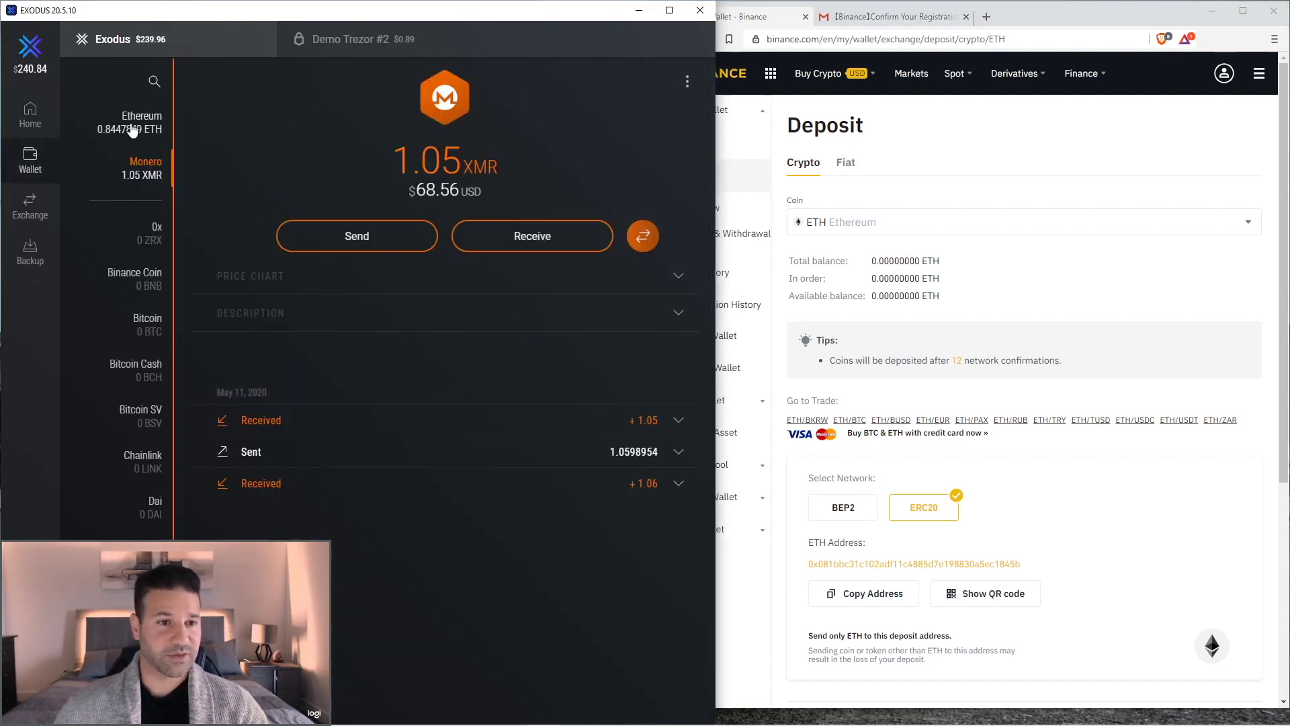
click(132, 130)
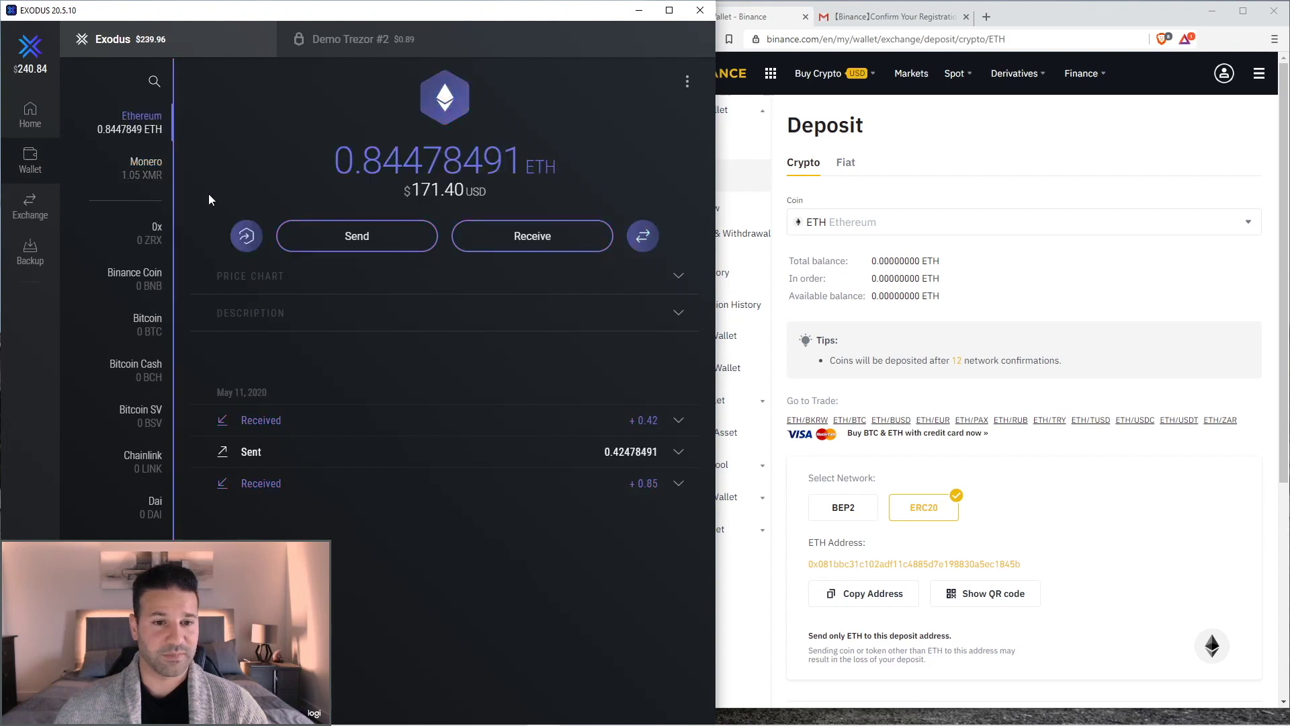
click(351, 237)
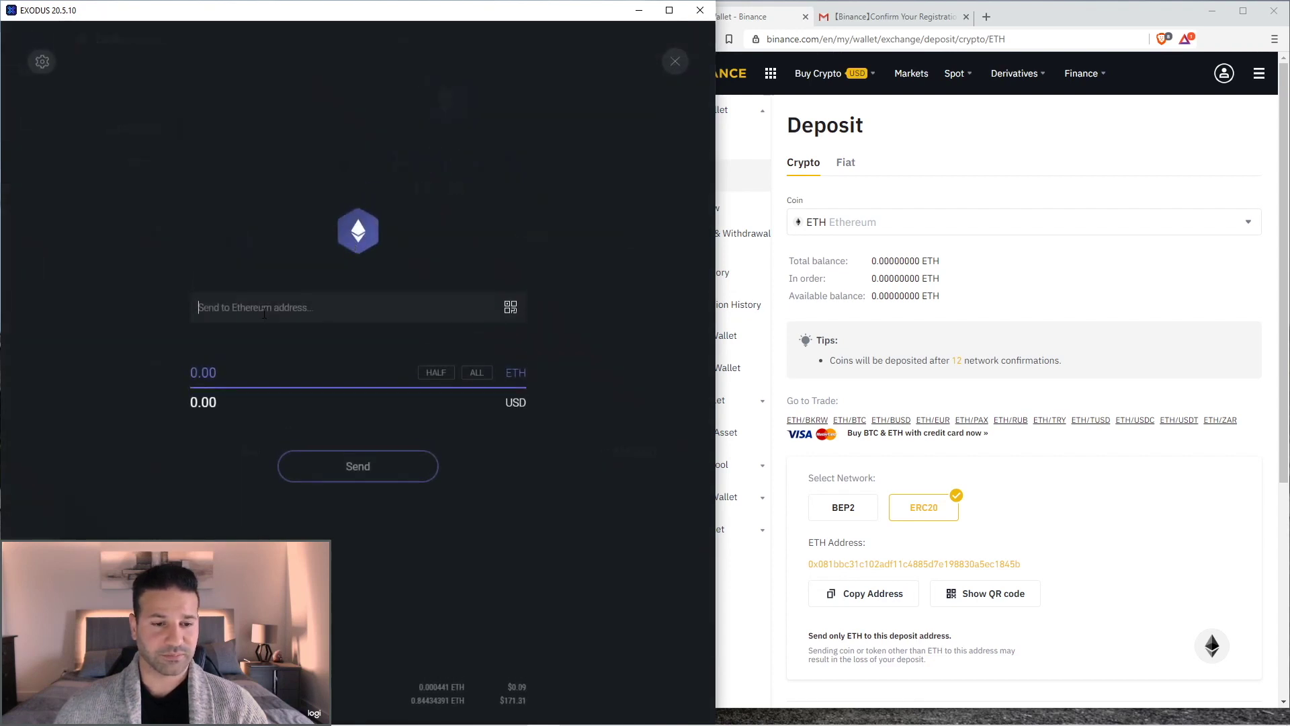
right_click(271, 311)
click(286, 381)
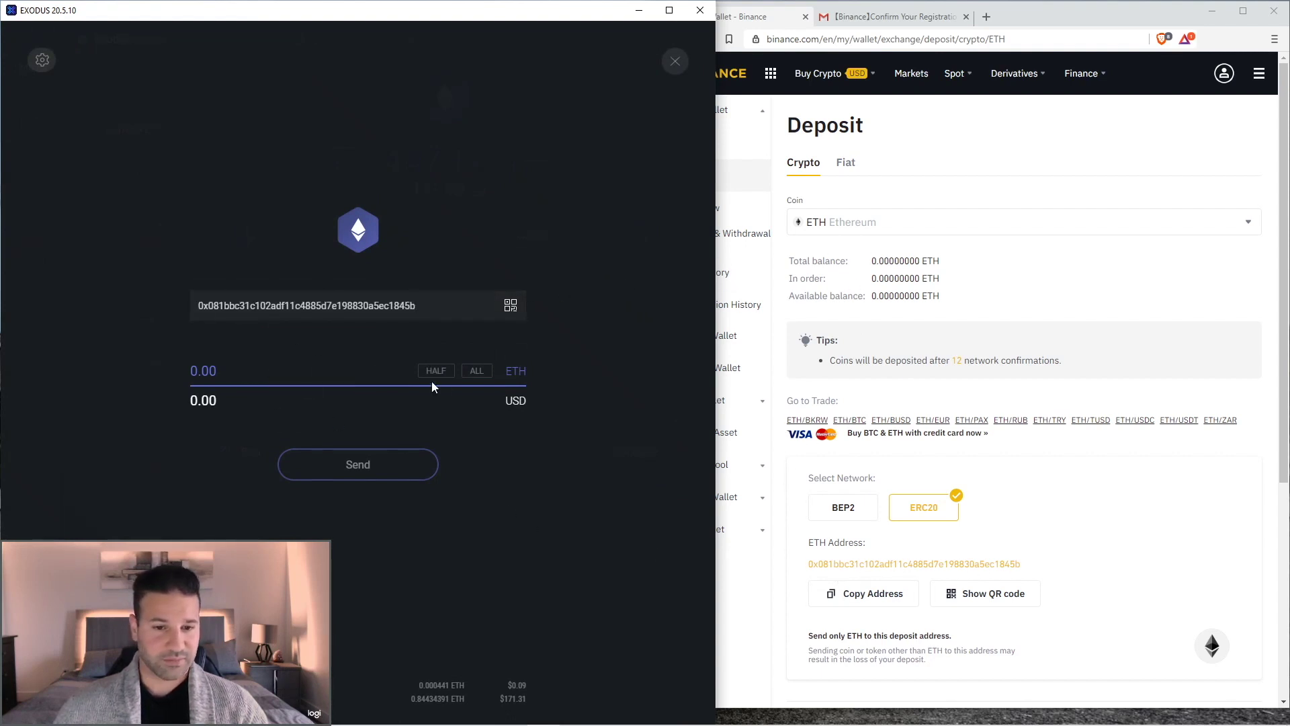
click(476, 371)
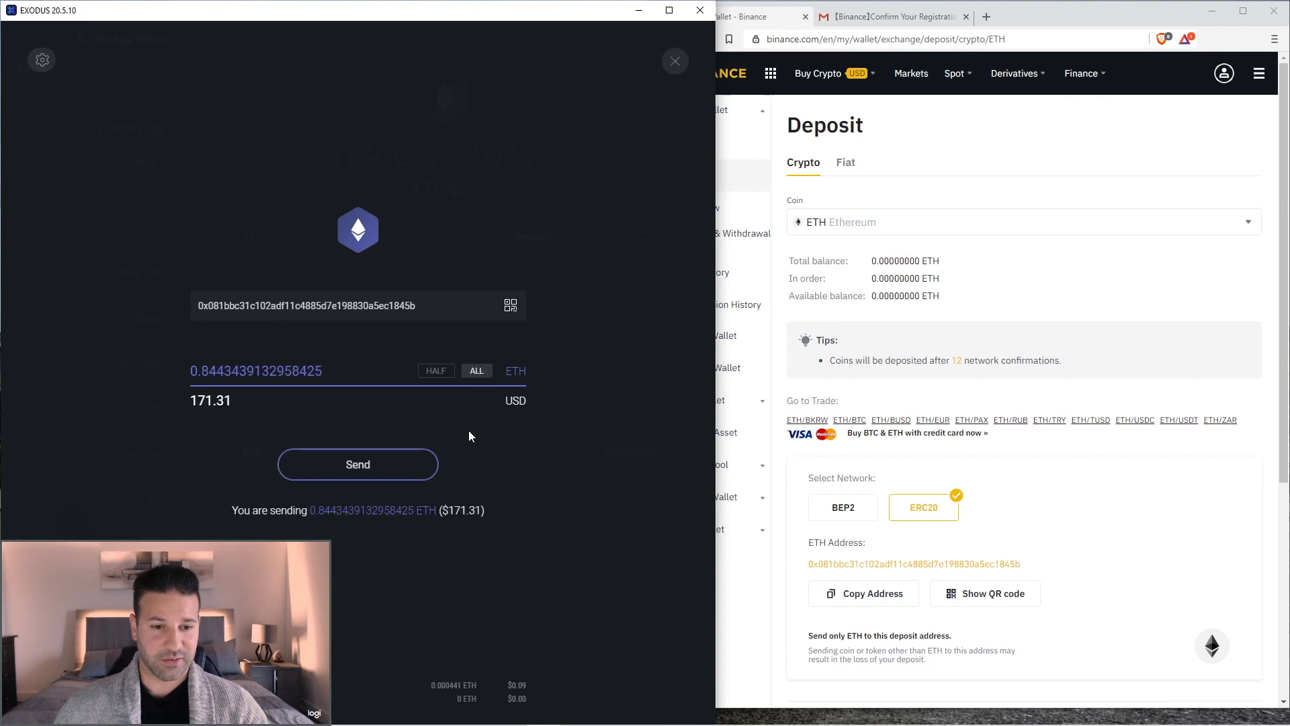
click(416, 468)
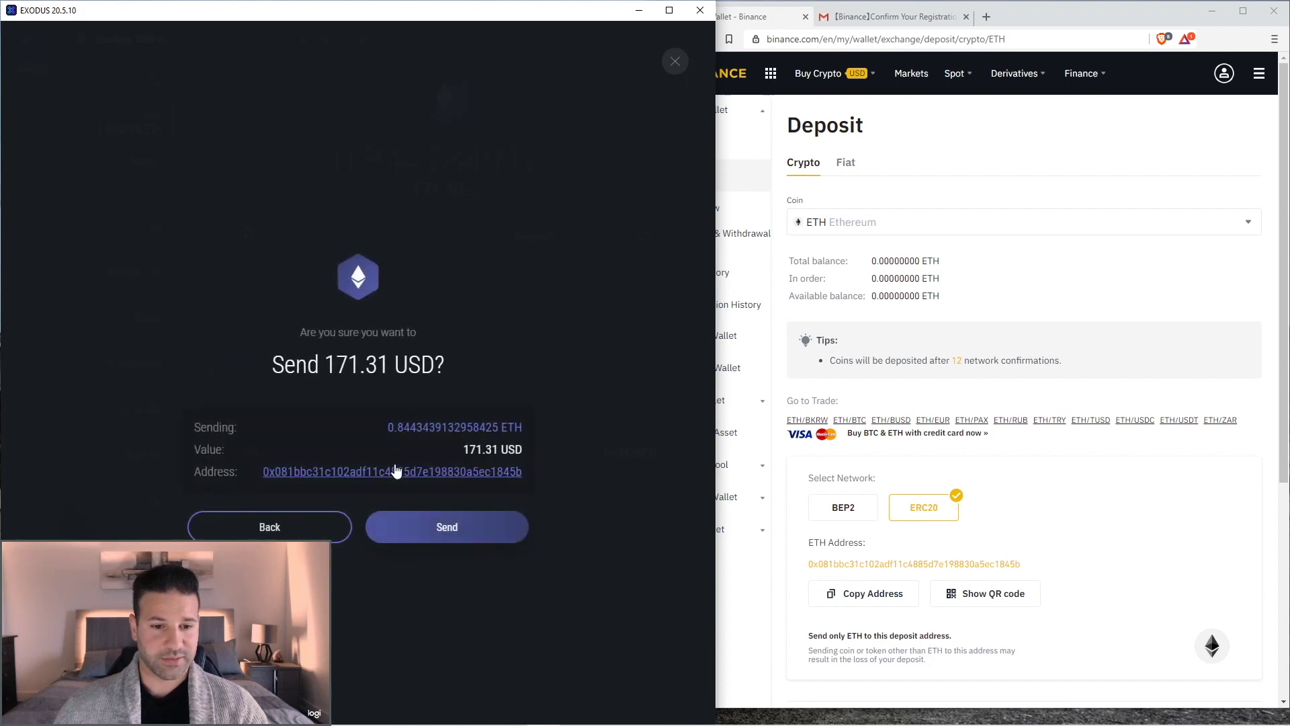
click(445, 531)
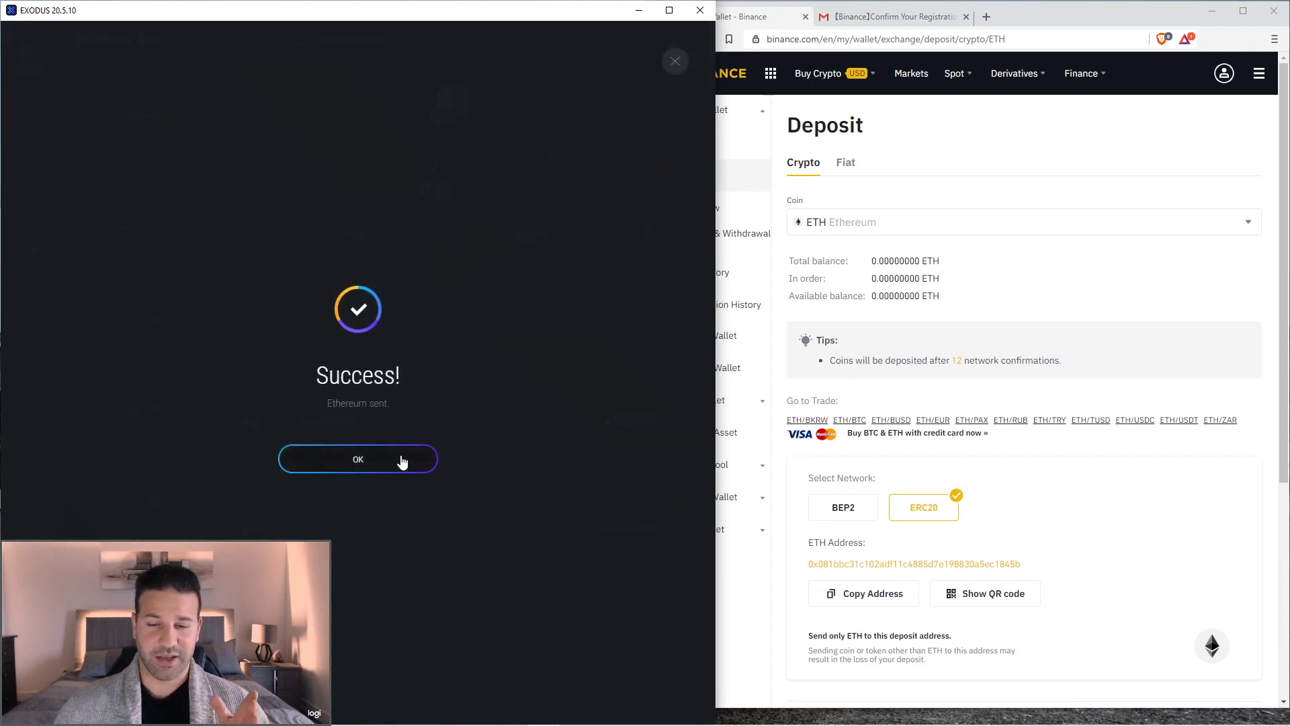
click(402, 461)
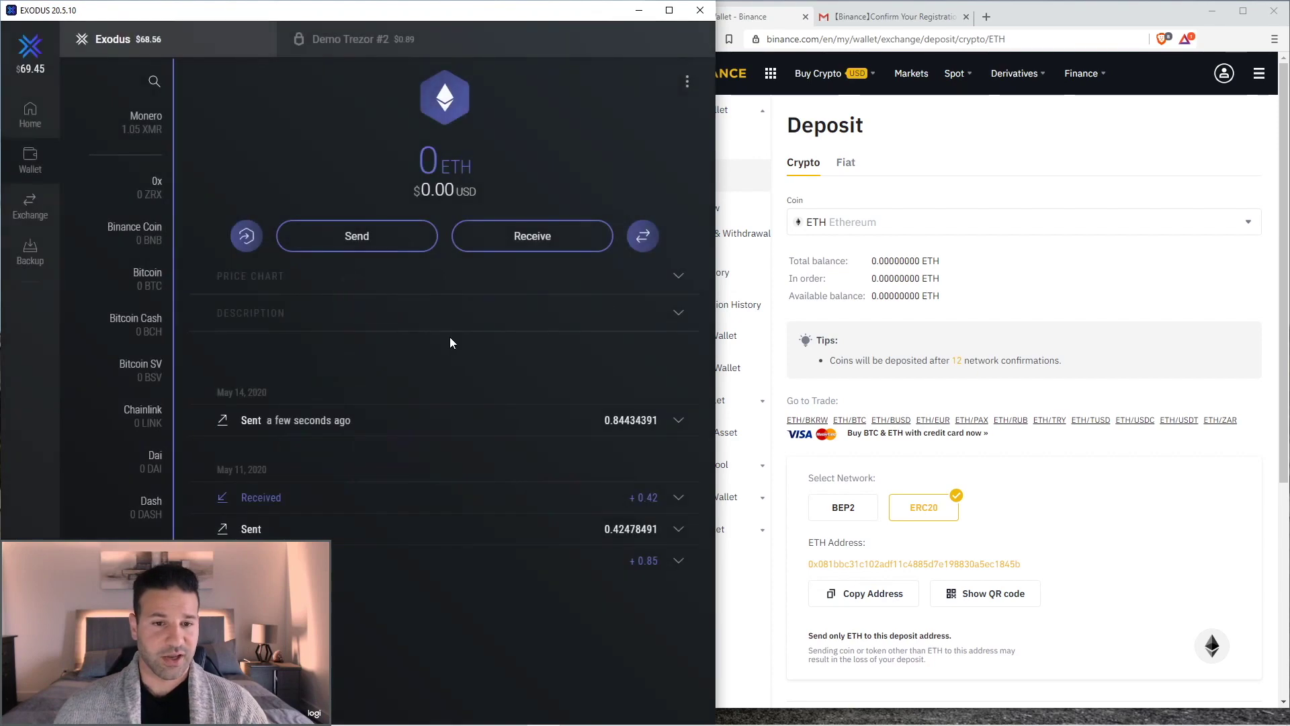
Pick Monero (XMR) on the Binance deposit page, copy its address, and show Exodus's Monero wallet.
click(1044, 273)
click(901, 223)
click(861, 256)
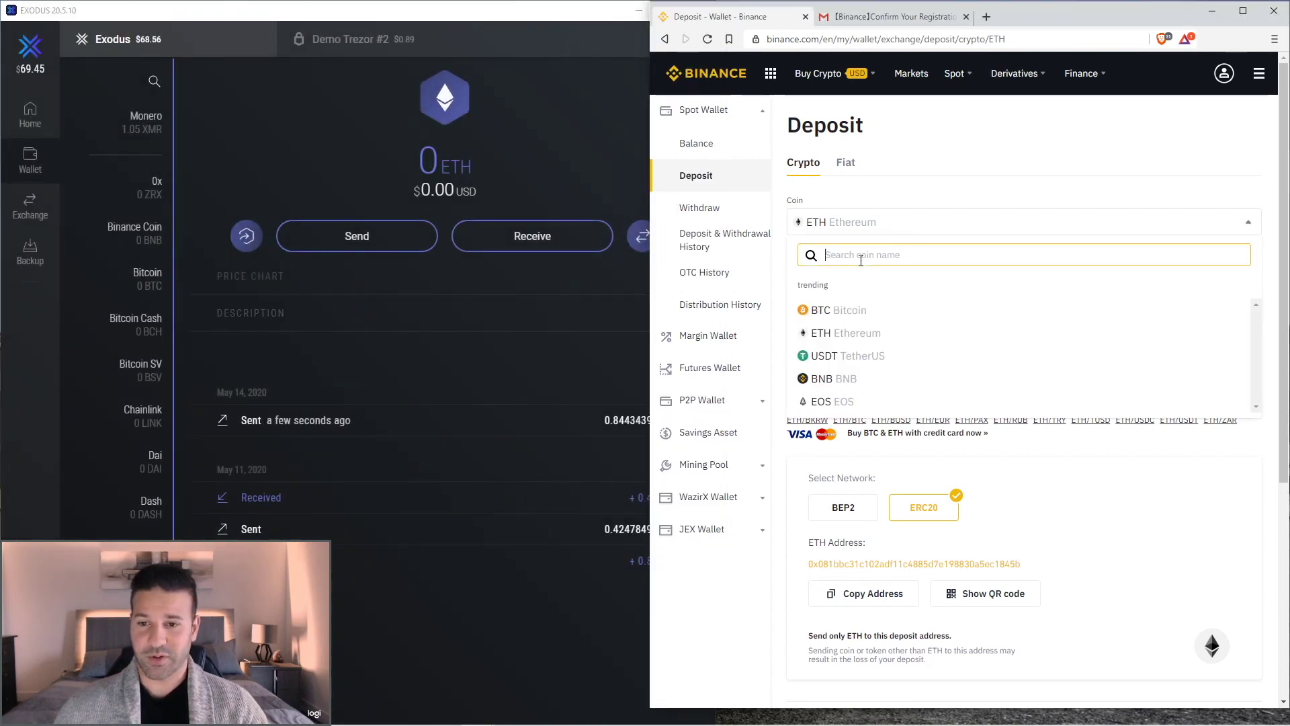
text(moner)
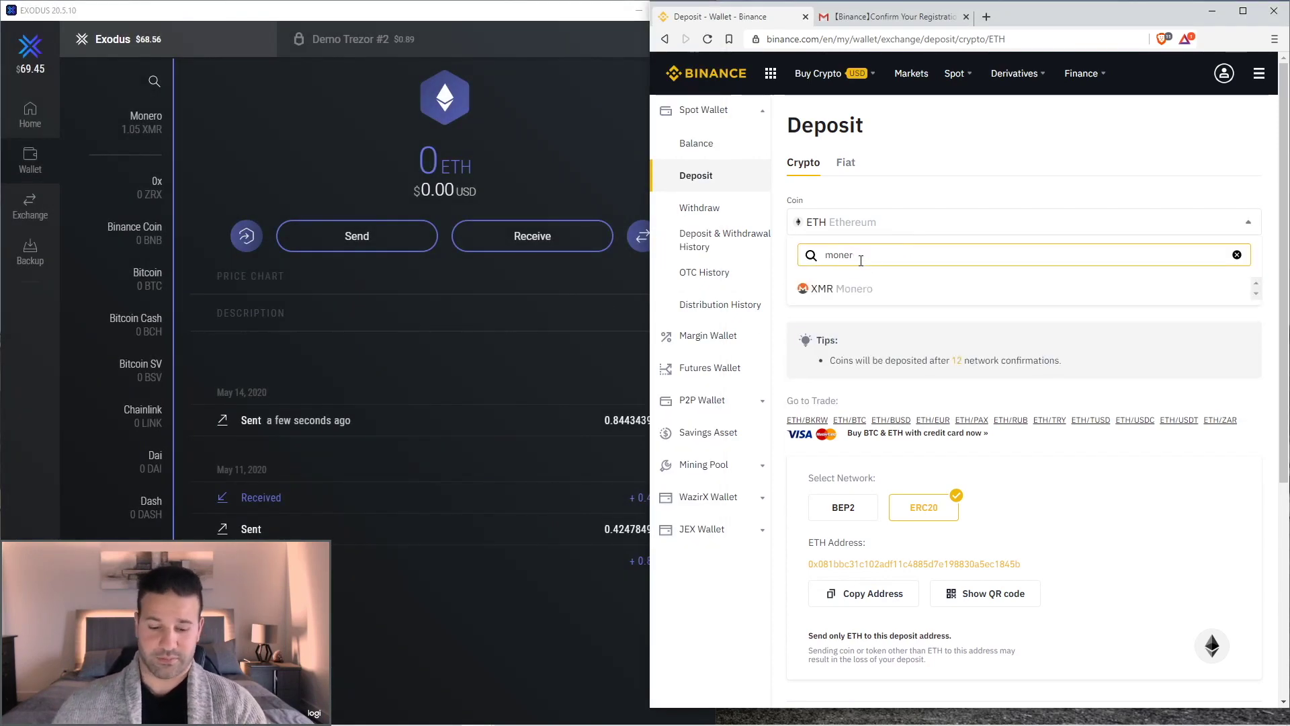
click(859, 290)
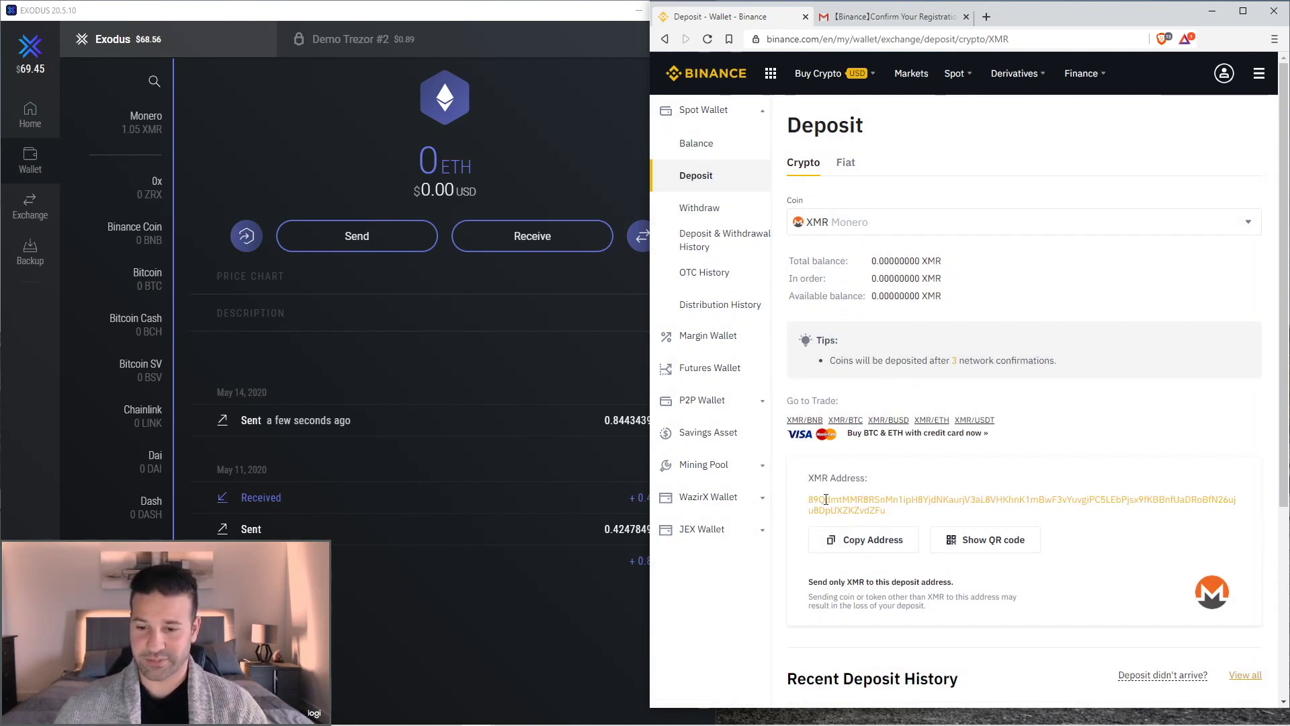
click(891, 549)
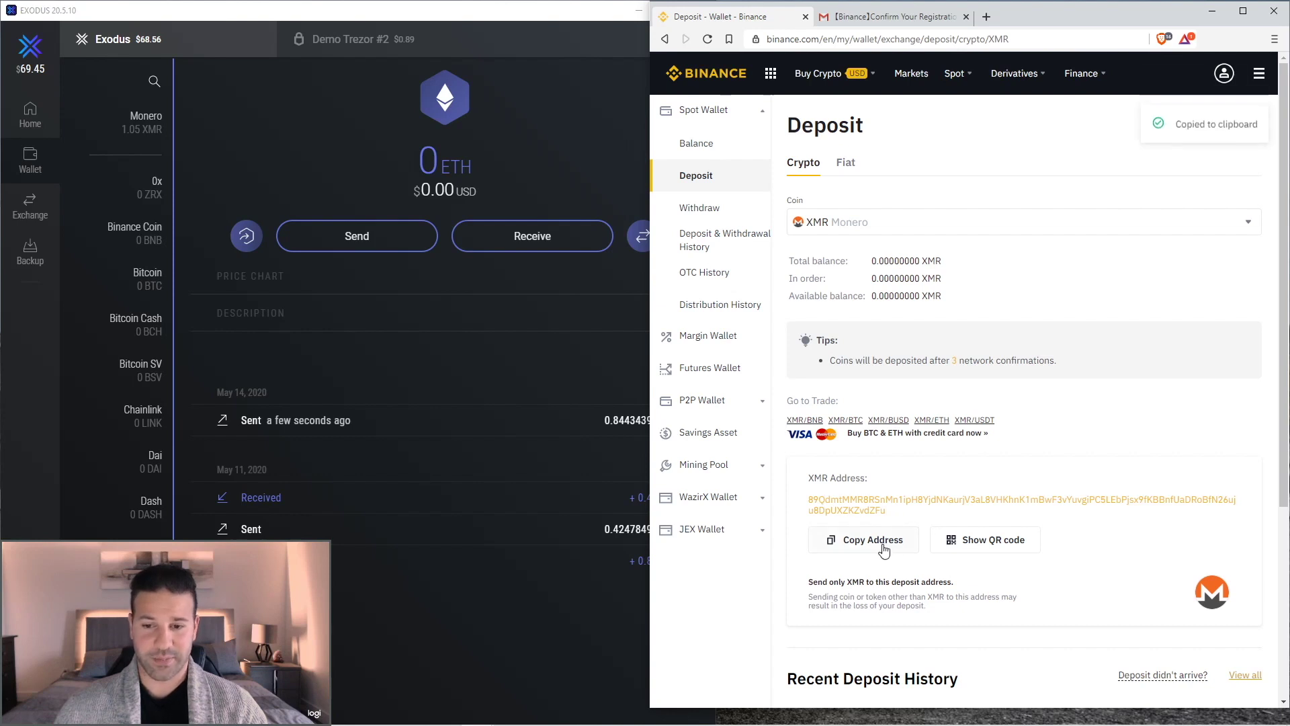
click(141, 134)
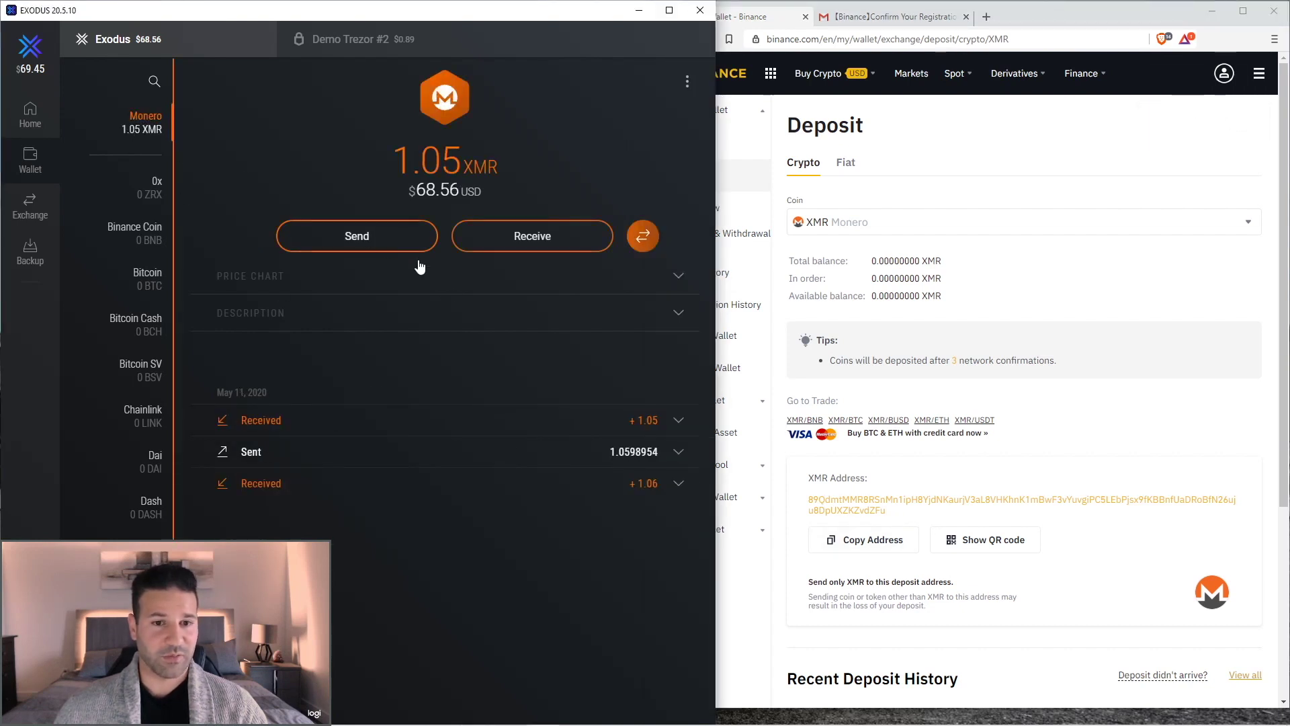
Send the full 1.04989583 XMR ($68.55) to the Binance deposit address without a payment ID.
click(361, 243)
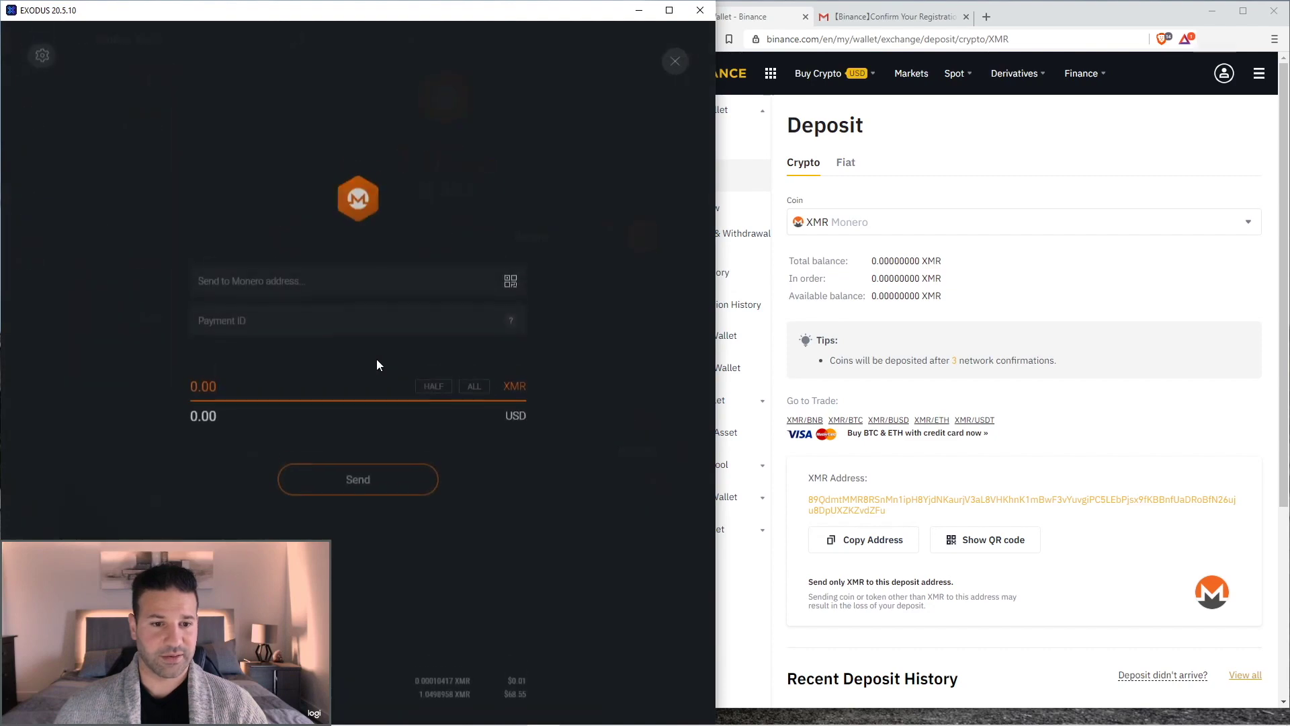
right_click(272, 289)
click(297, 373)
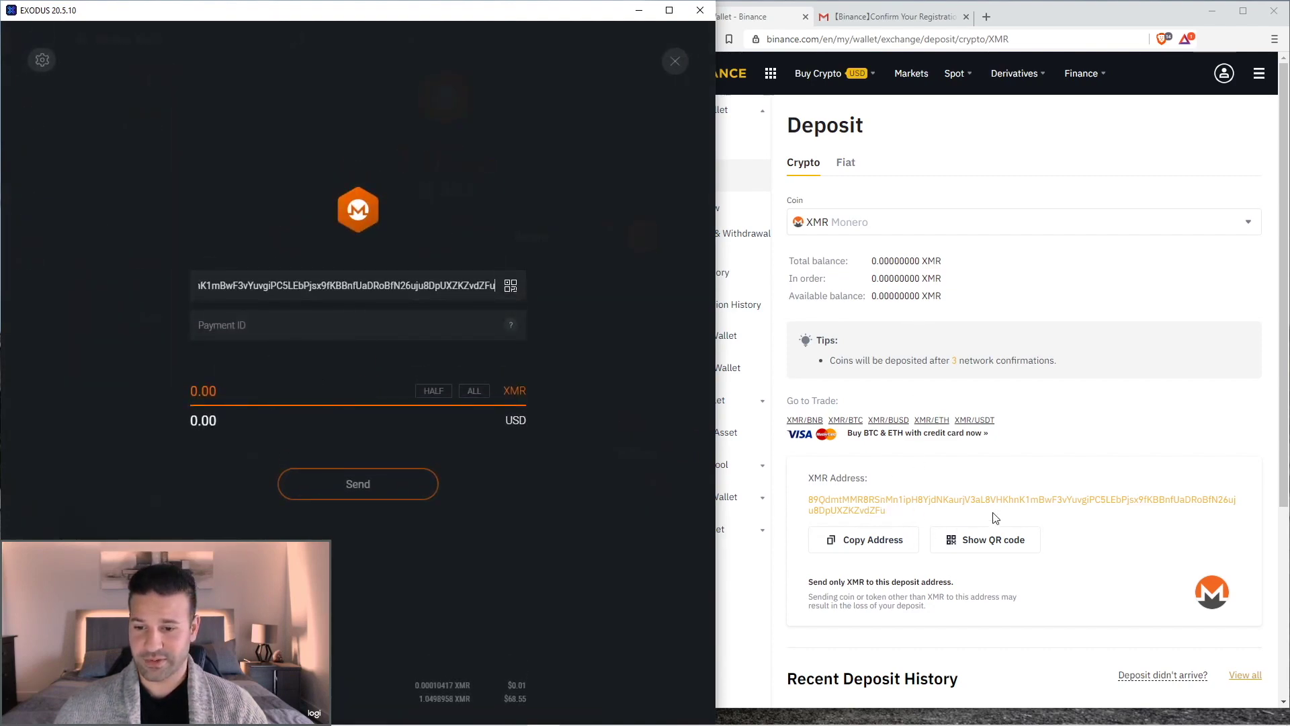
click(480, 395)
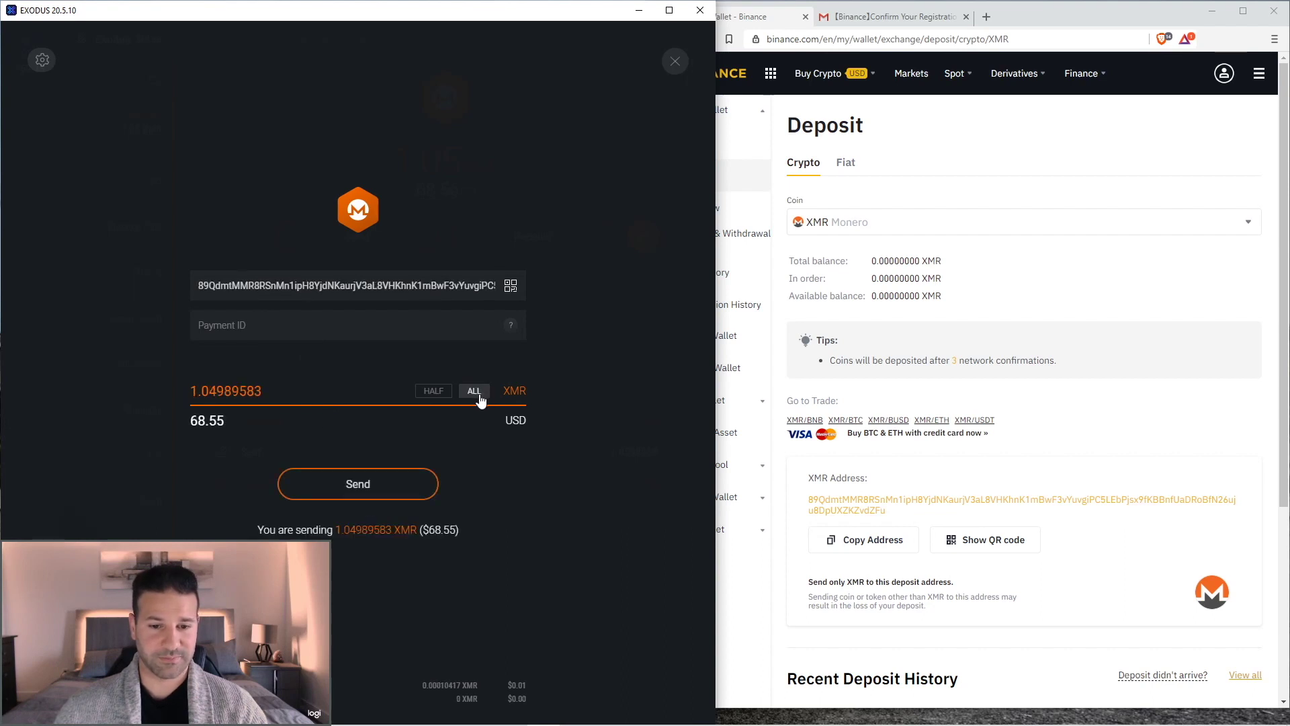
click(338, 478)
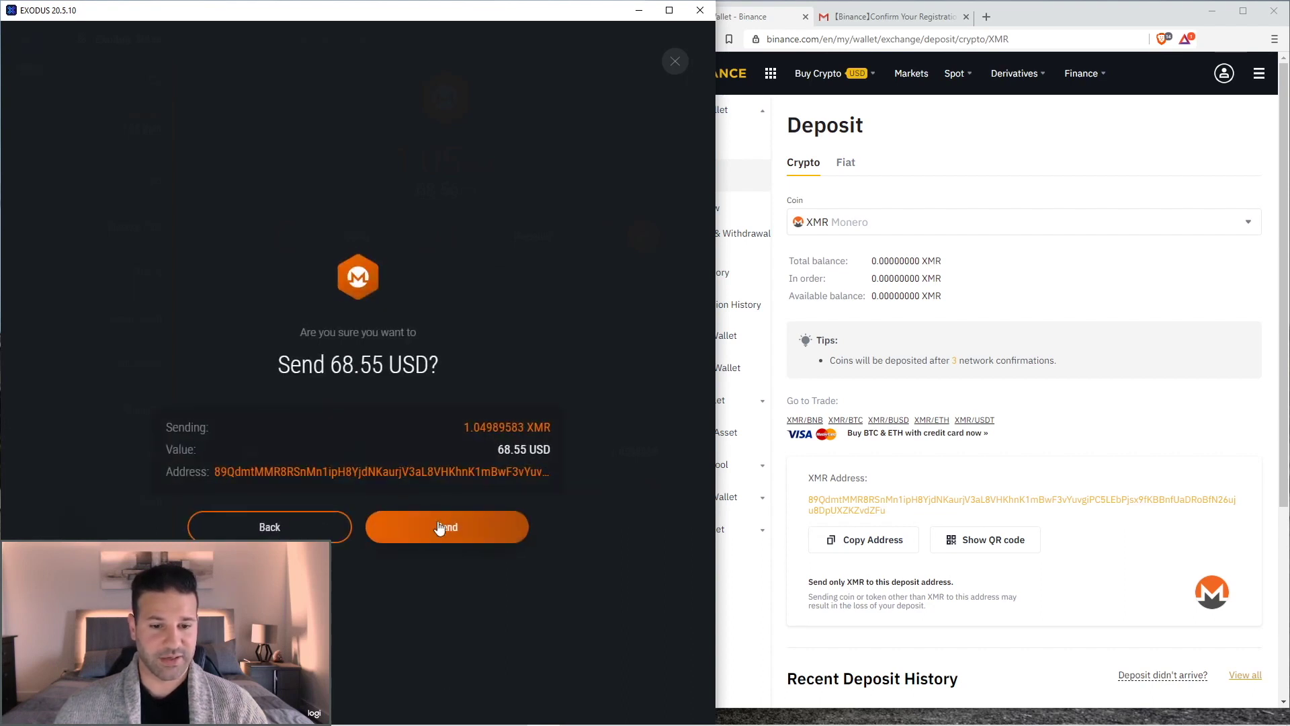
click(441, 530)
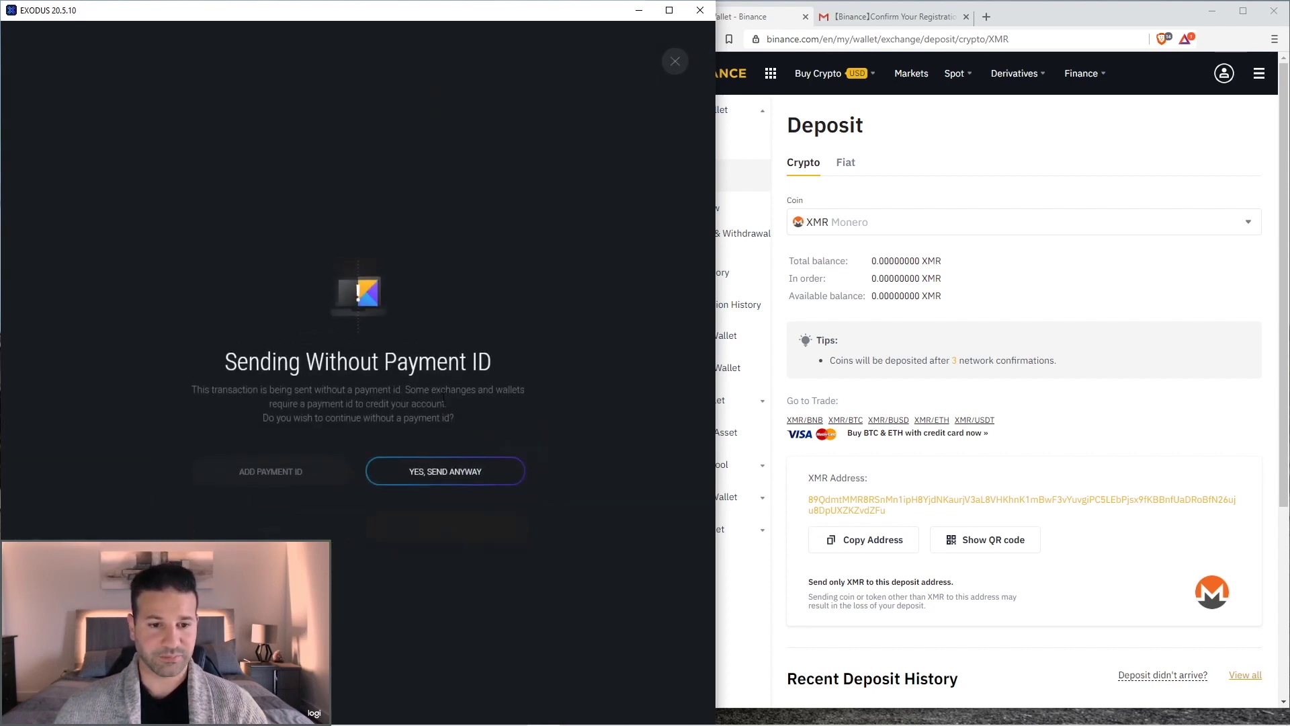
click(438, 474)
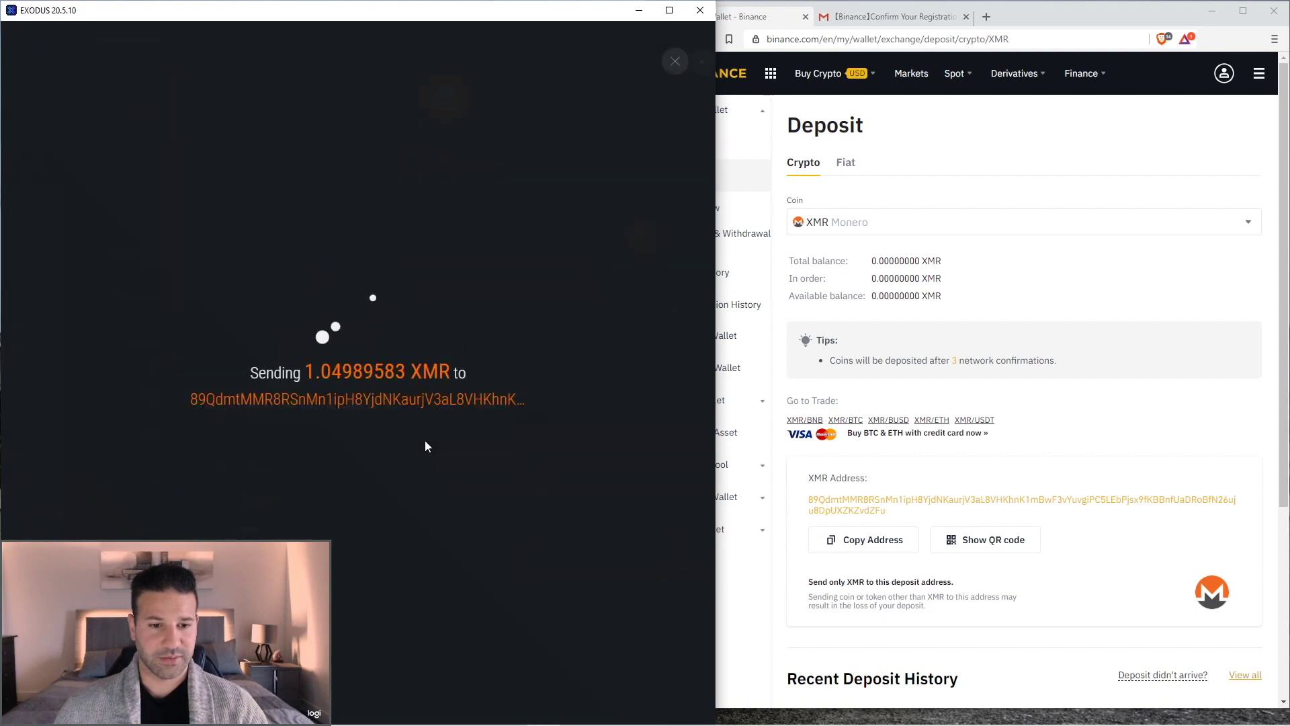
click(412, 458)
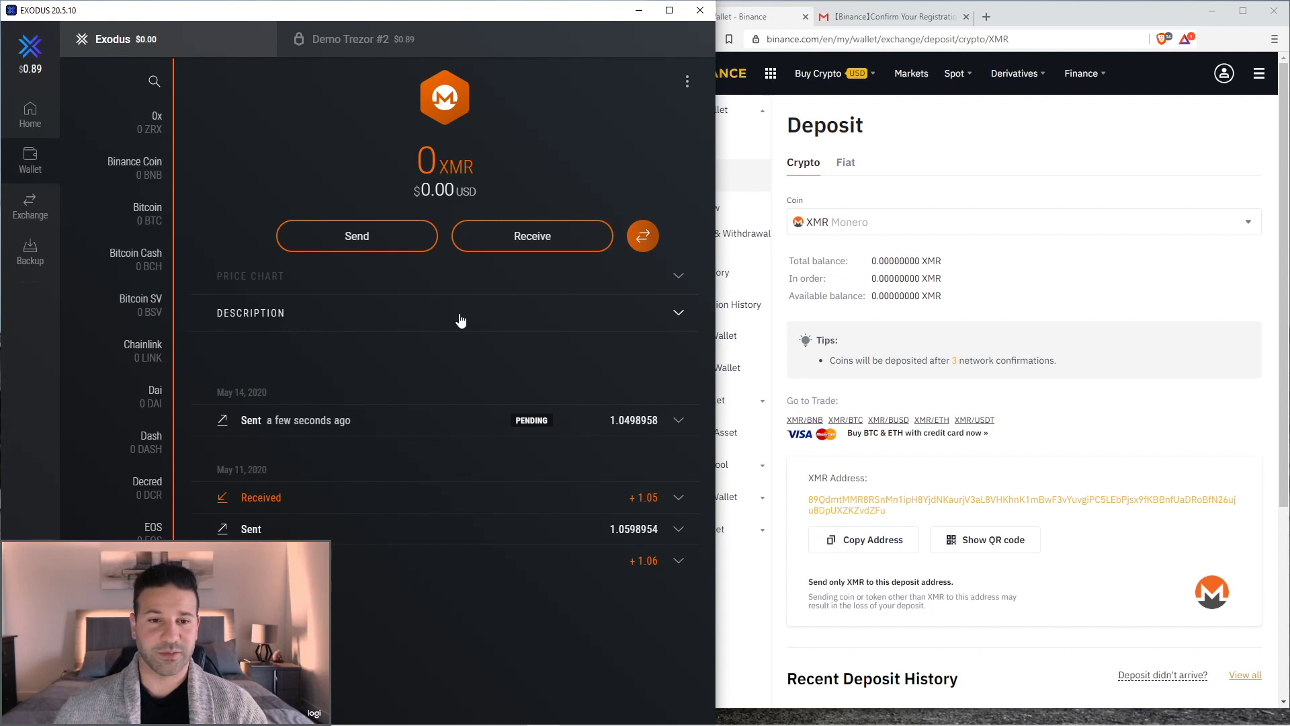
Bring the Binance window forward and reload the dashboard with F5.
click(772, 217)
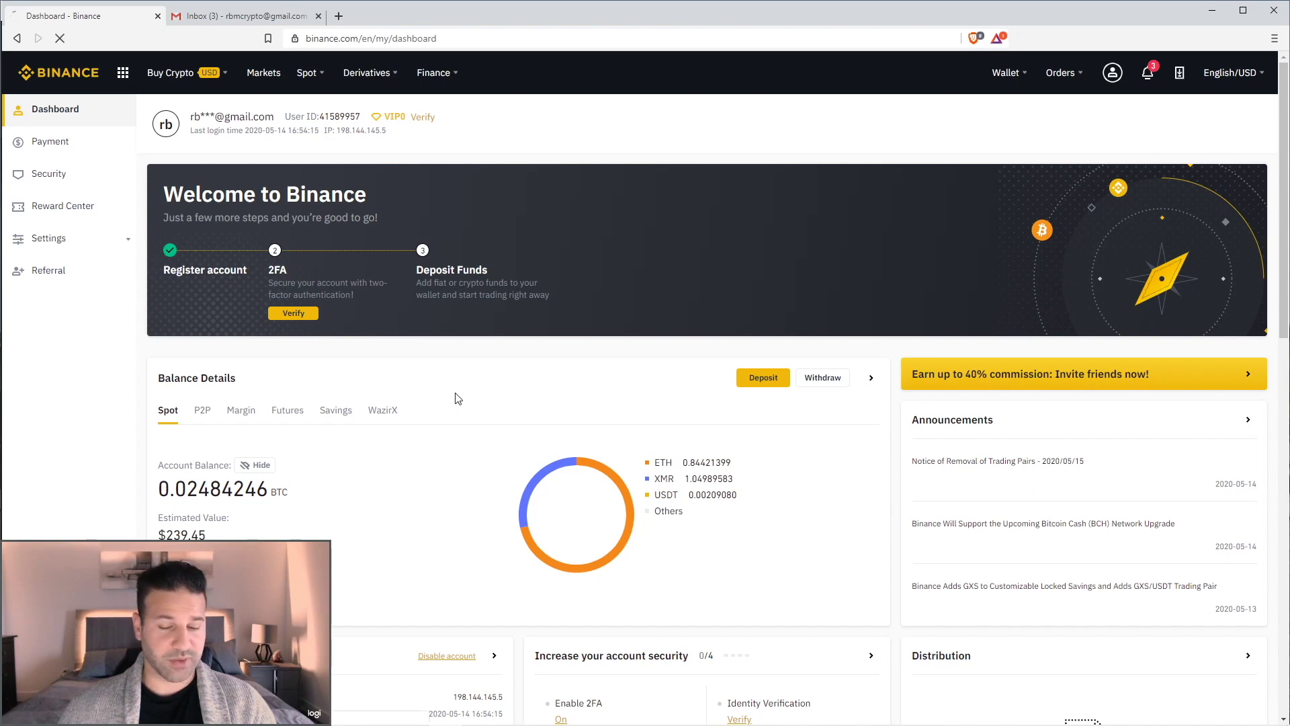
key(F5)
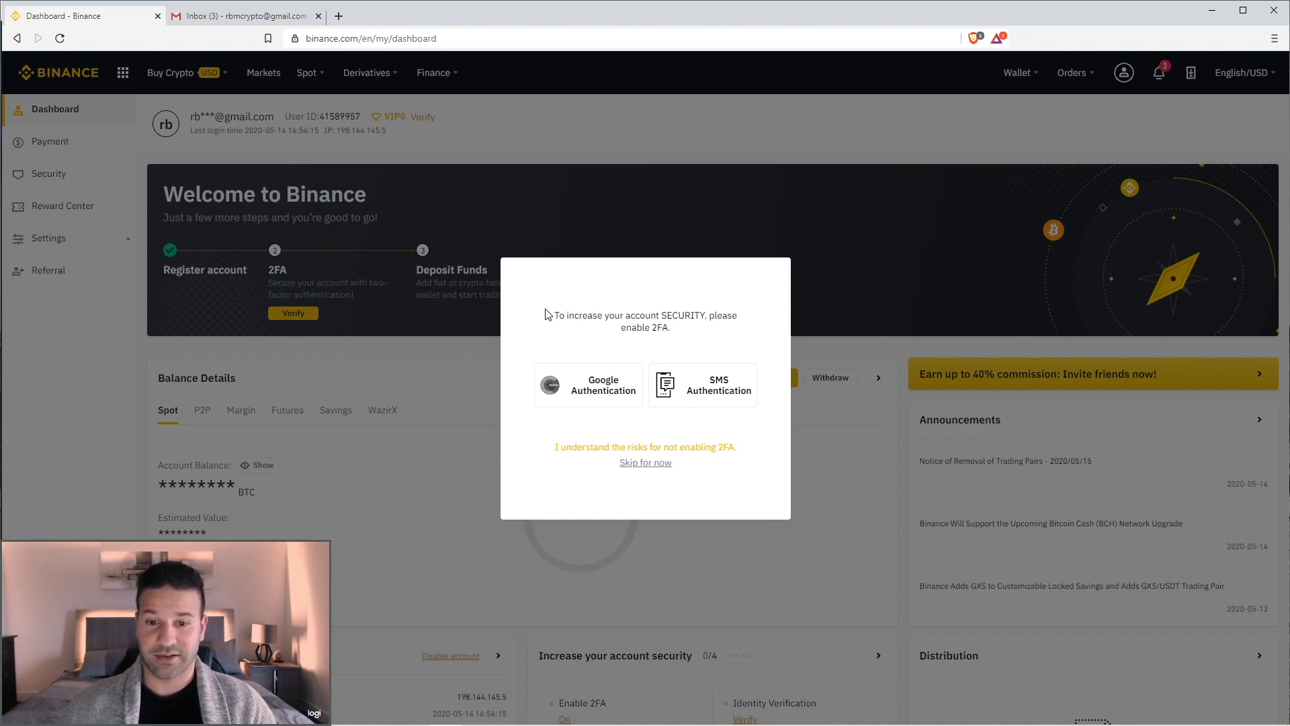
Choose Google Authenticator for 2FA and advance to the QR code and backup key step.
click(591, 386)
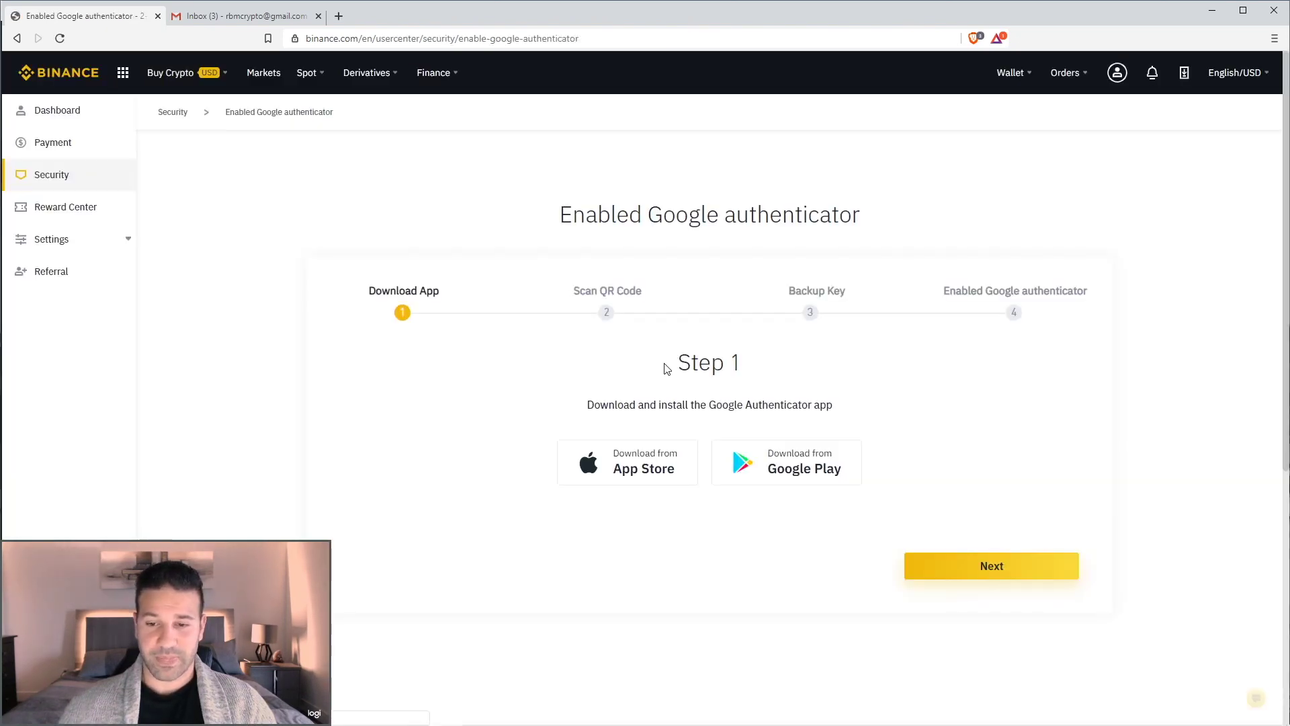
click(977, 567)
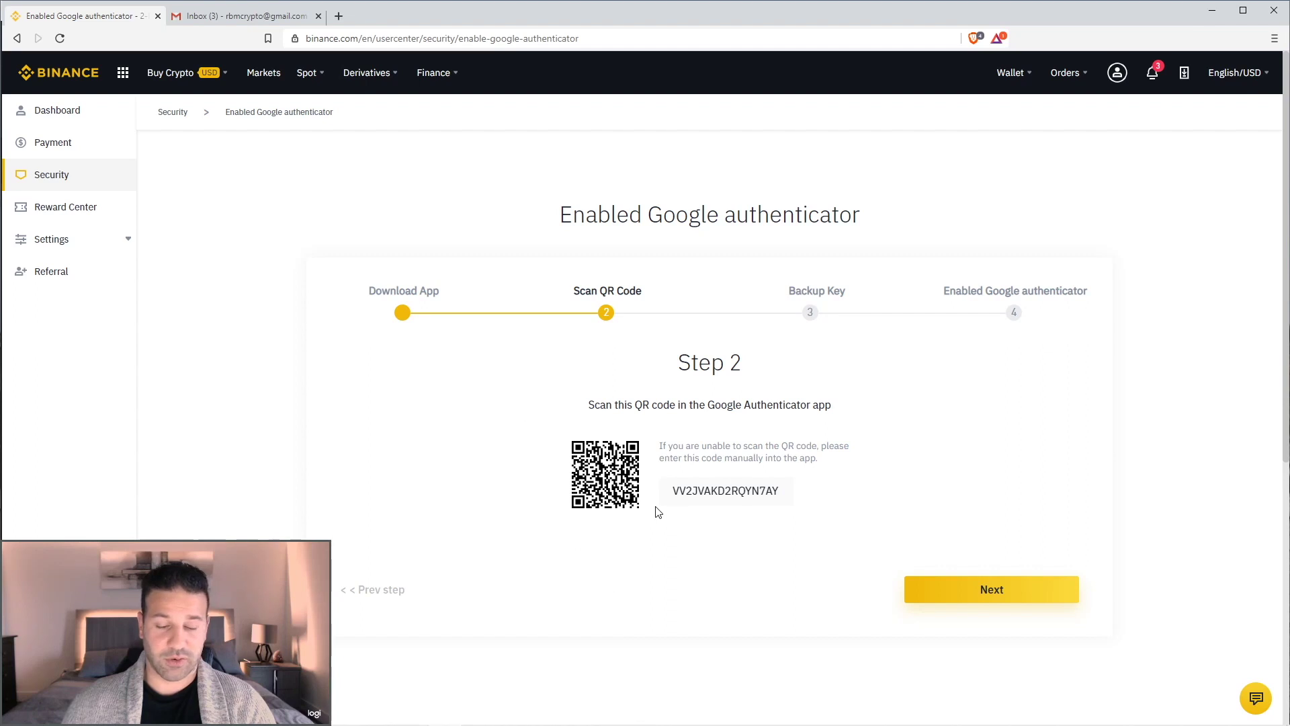
Advance to the final step and submit the saved login password with the Google authenticator code.
click(972, 593)
click(978, 609)
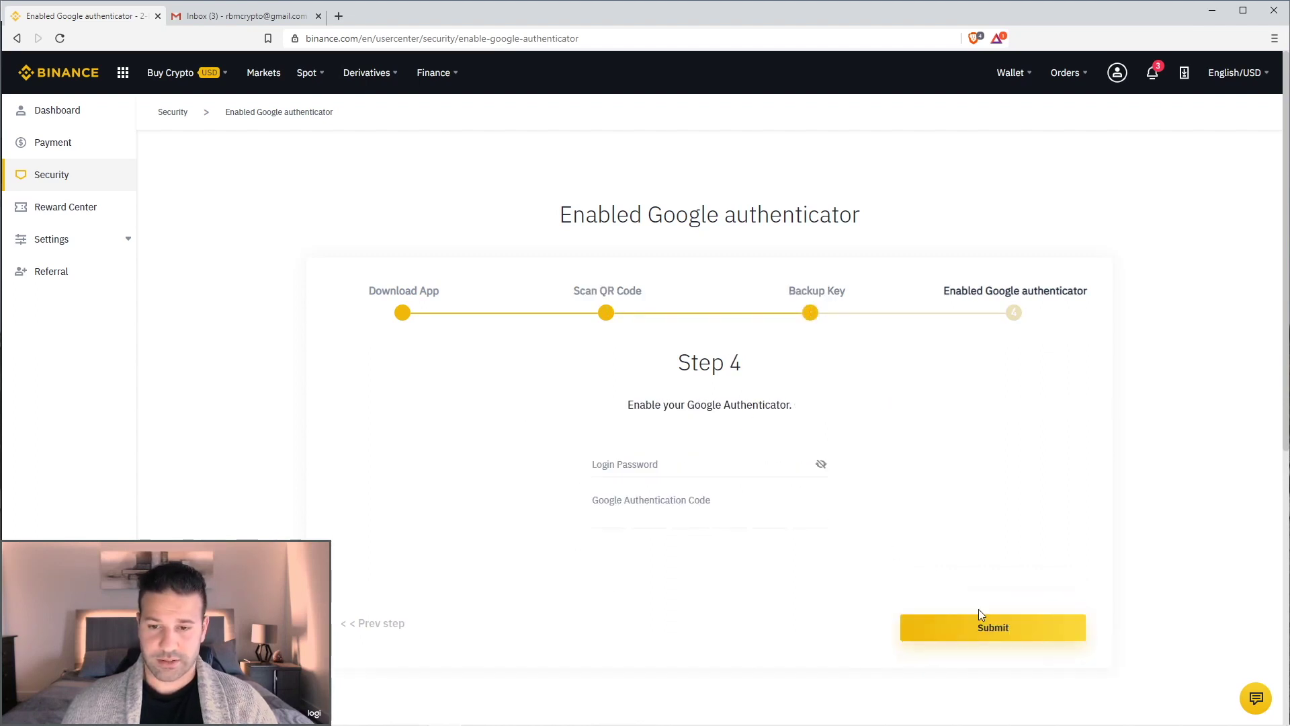
click(651, 461)
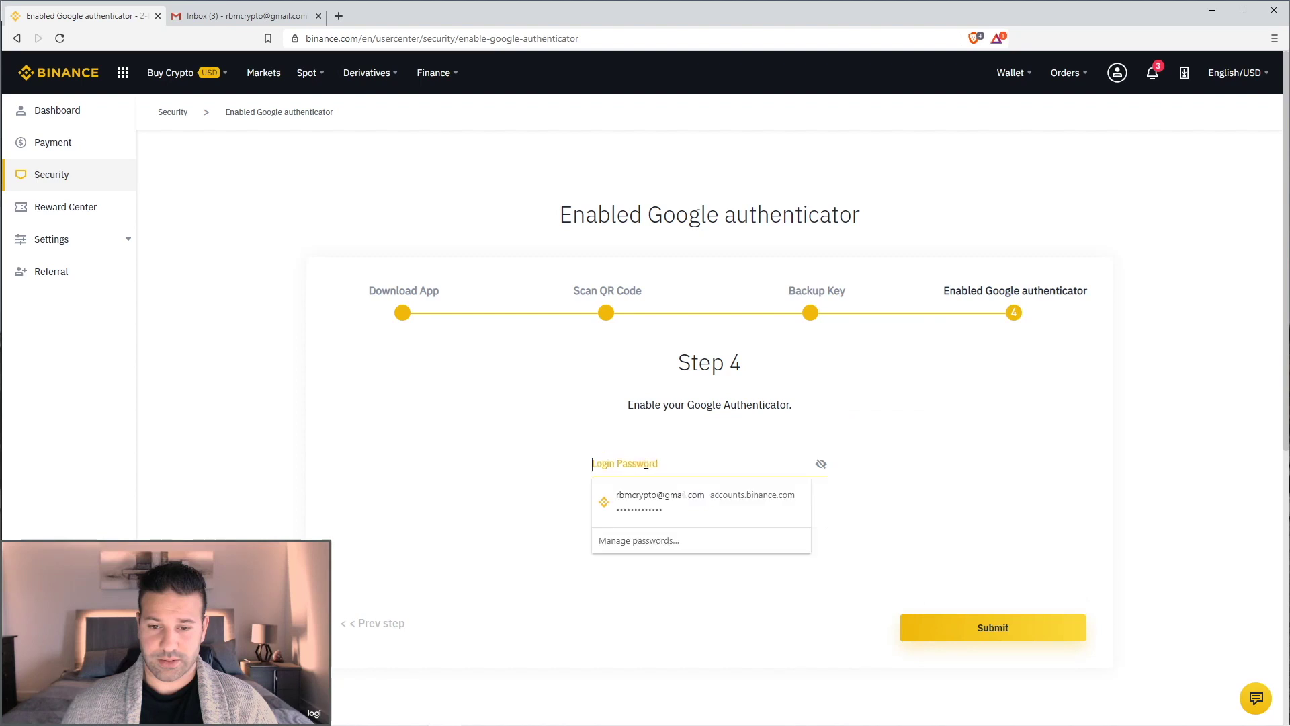
click(660, 503)
click(620, 516)
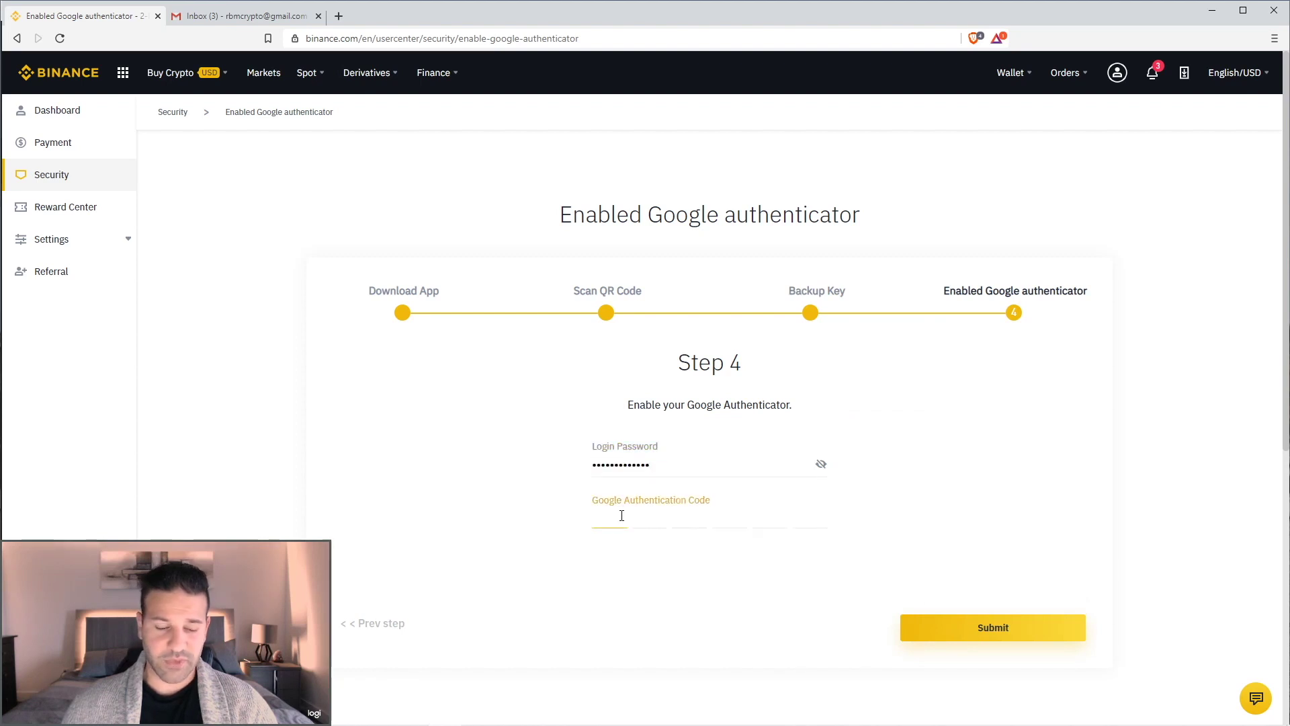
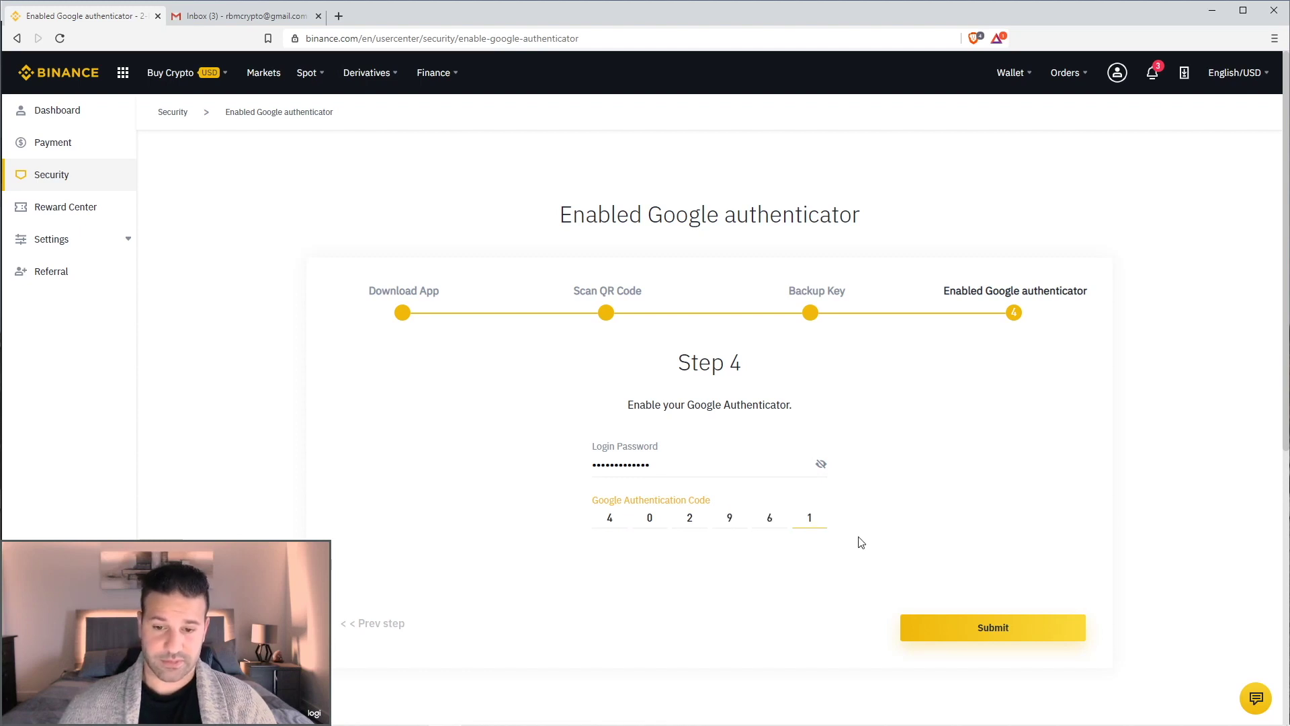
click(984, 624)
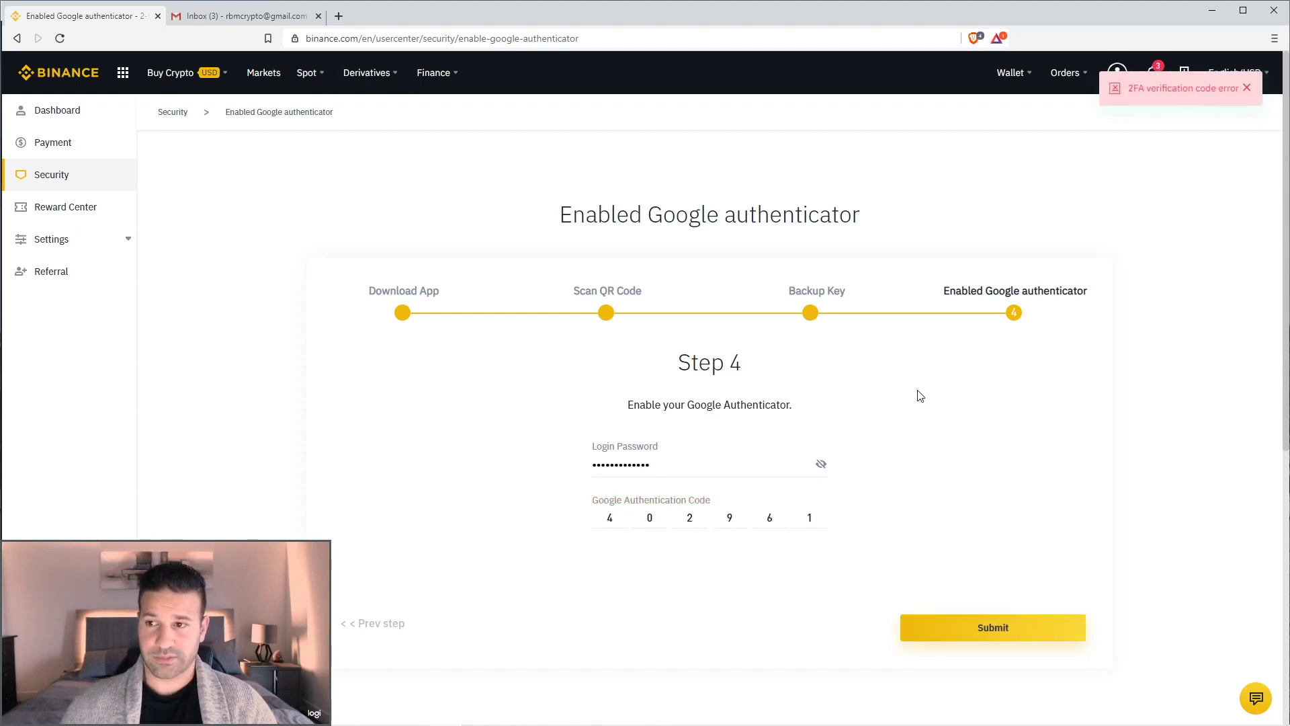
Correct the mistyped authenticator code digit and resubmit to enable Google Authentication.
click(733, 519)
key(BackSpace)
text(69)
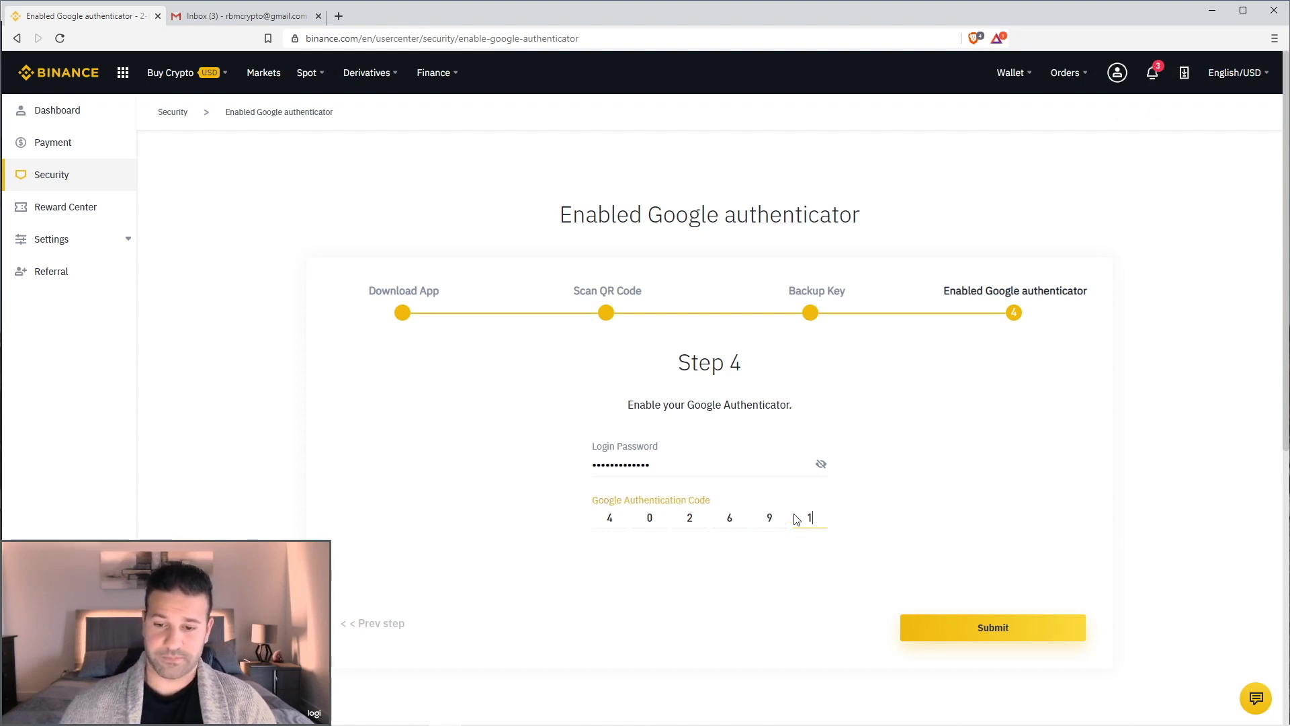
click(975, 619)
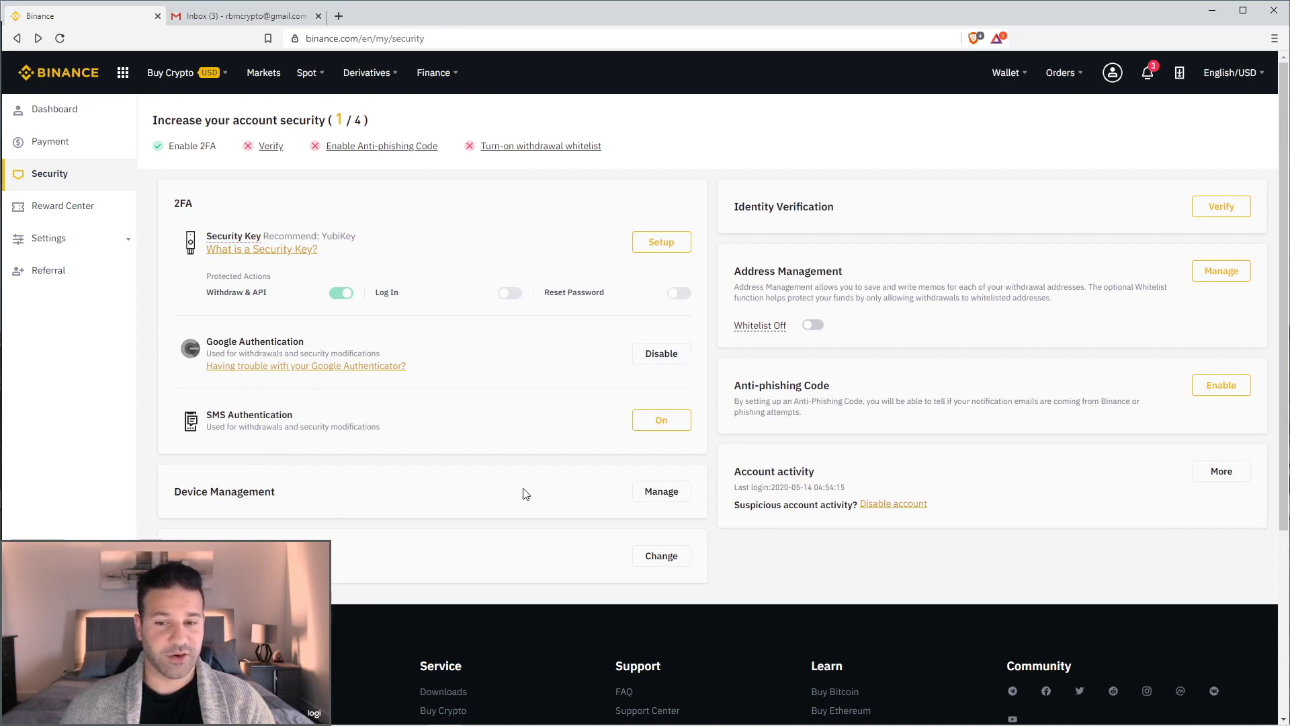
Reveal the 0.02482975 BTC ($239.79) dashboard balance, then open the advanced BTC/USDT spot trading view.
click(77, 111)
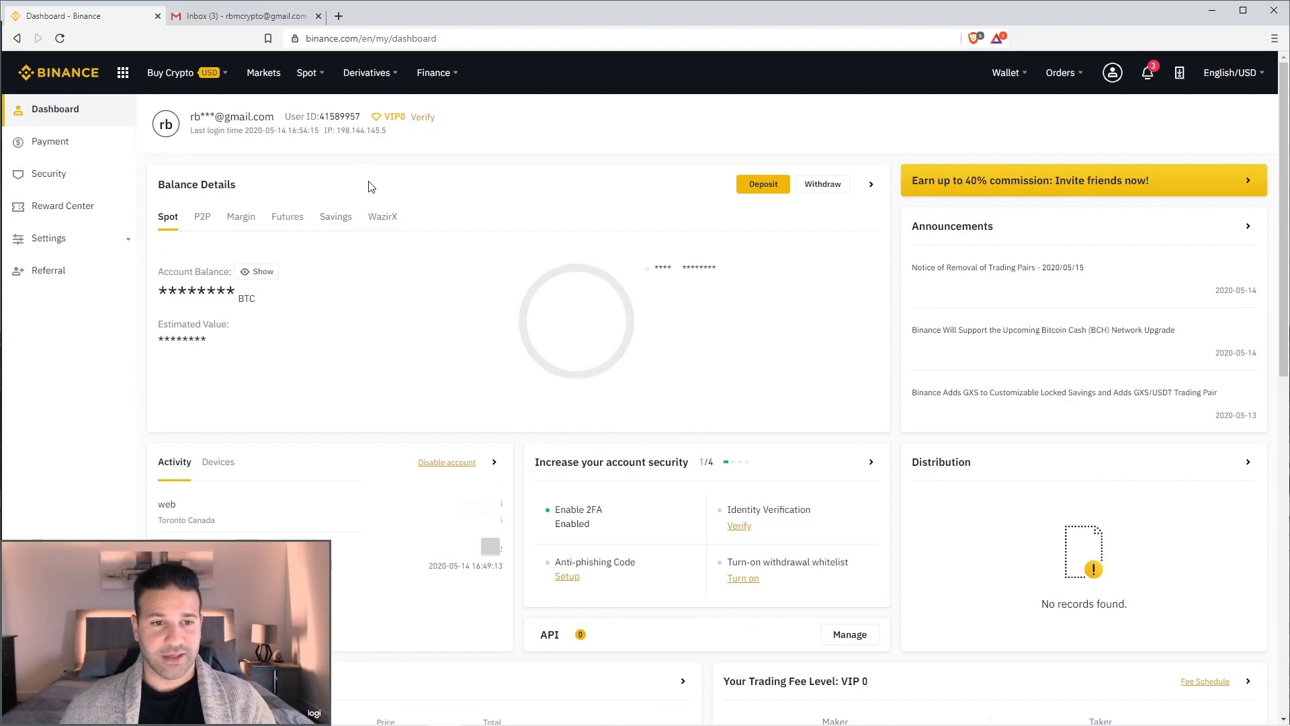
click(262, 272)
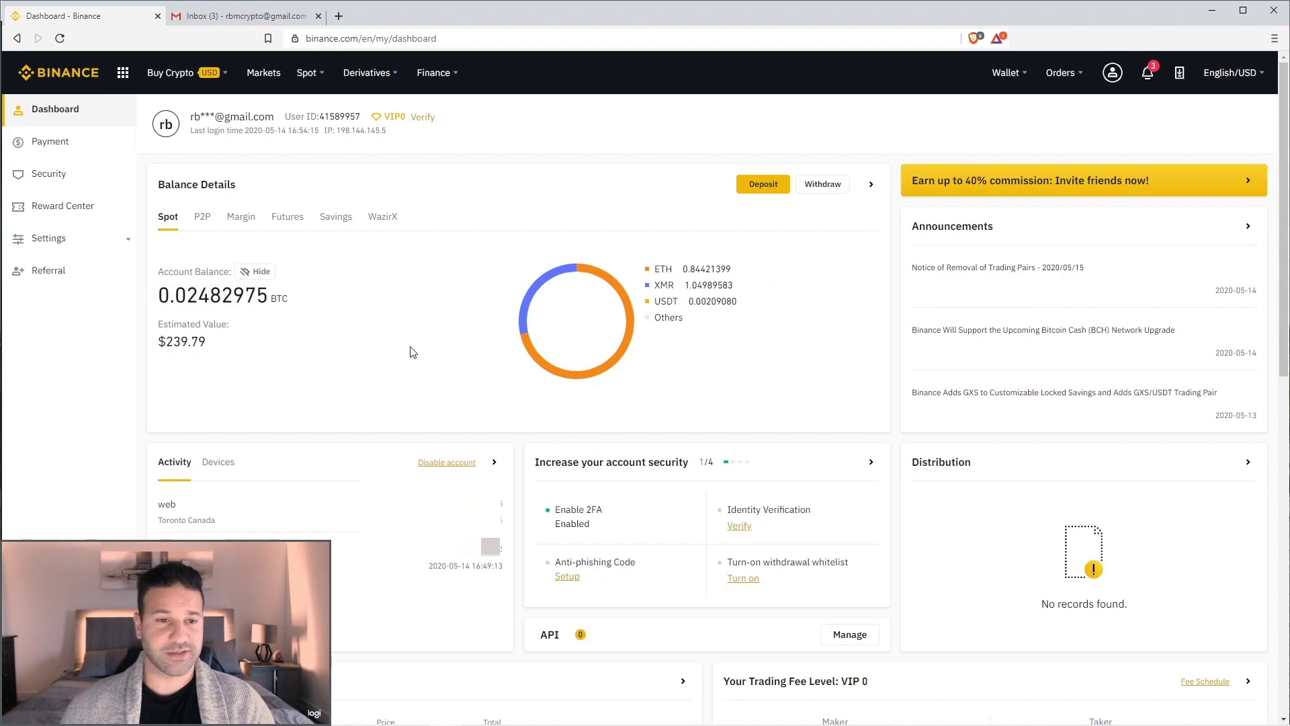
mouse_move(309, 75)
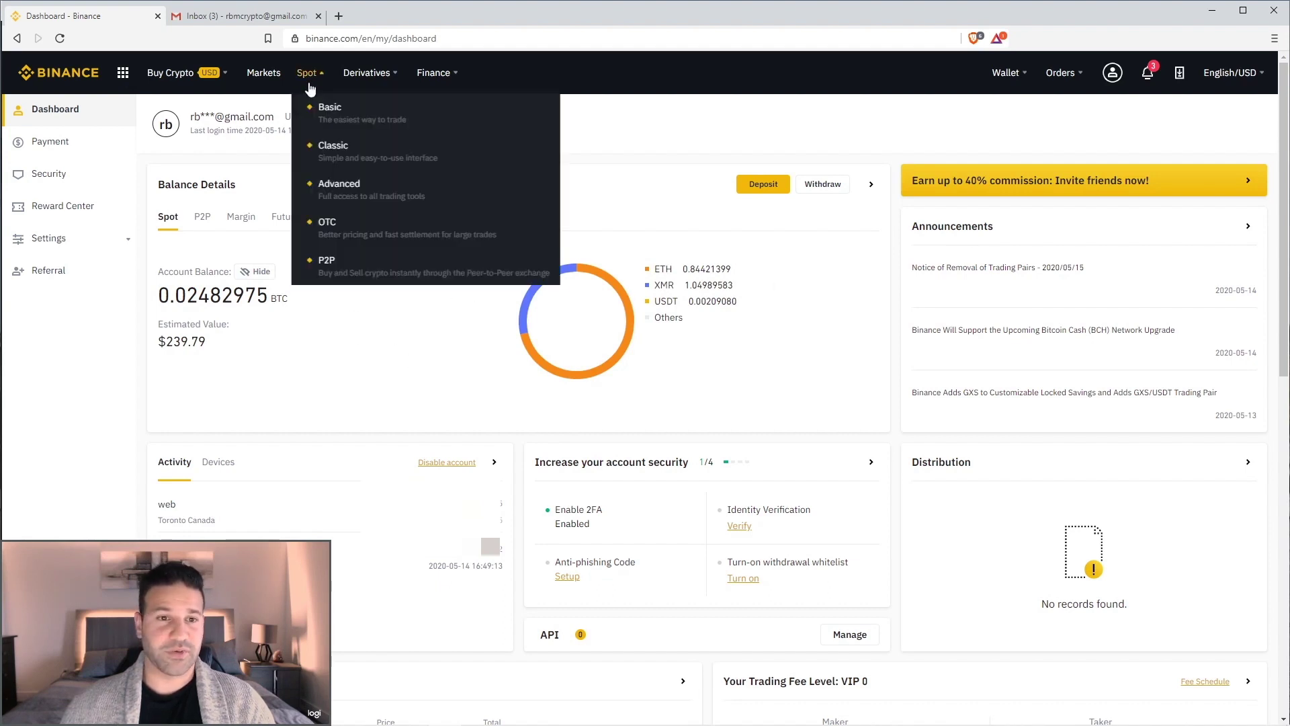
click(341, 191)
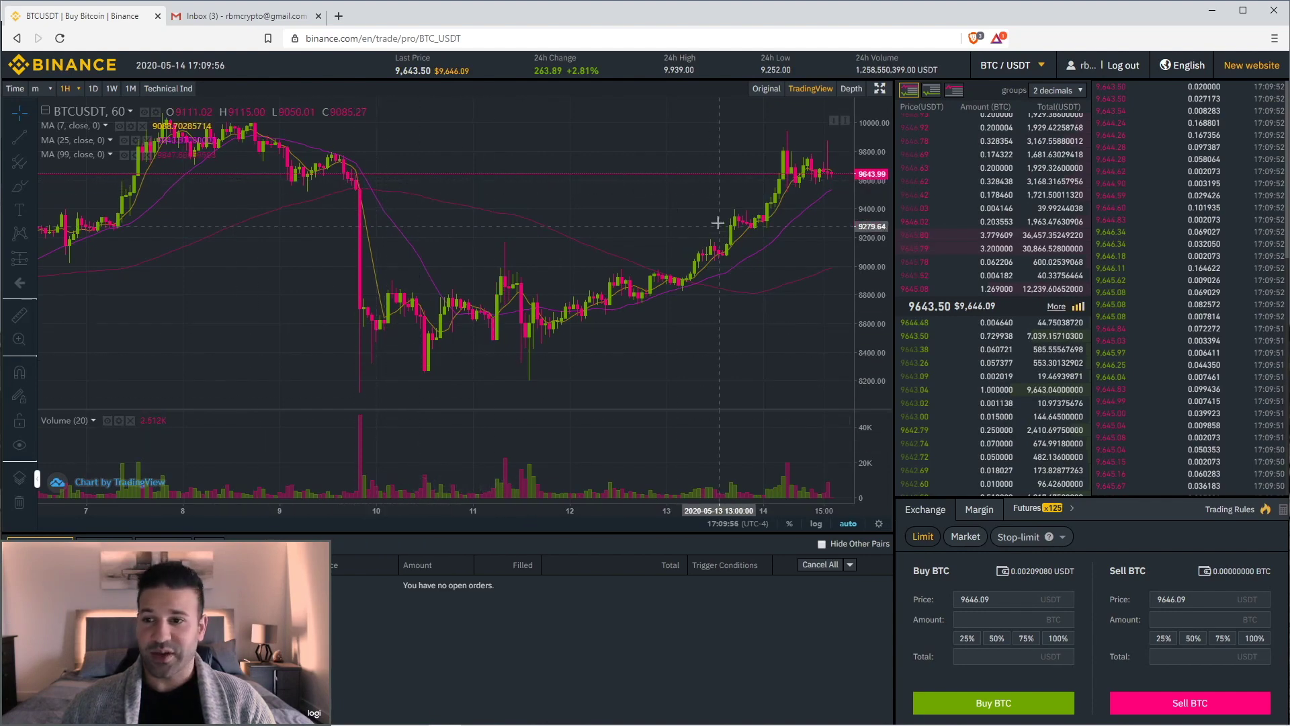
Switch to the ETH/USDT market using the USDT pair filter and fill in the full ETH balance to sell.
click(1042, 67)
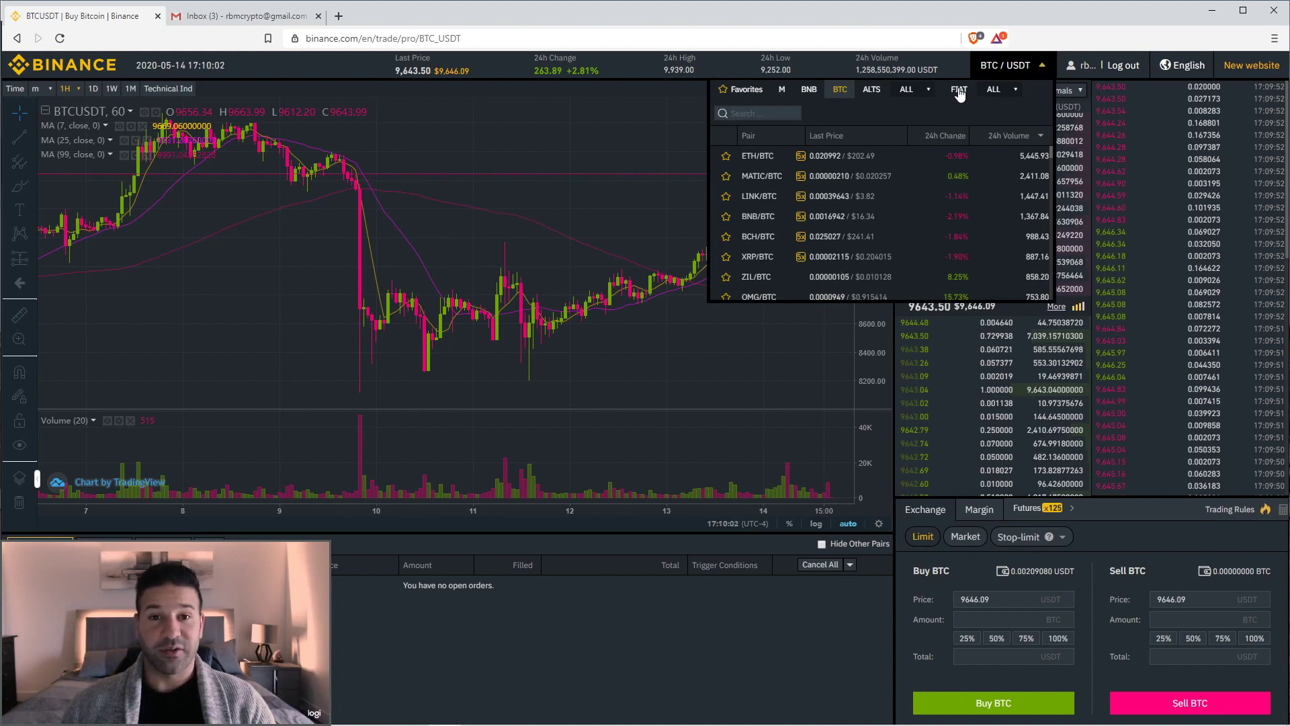
click(999, 91)
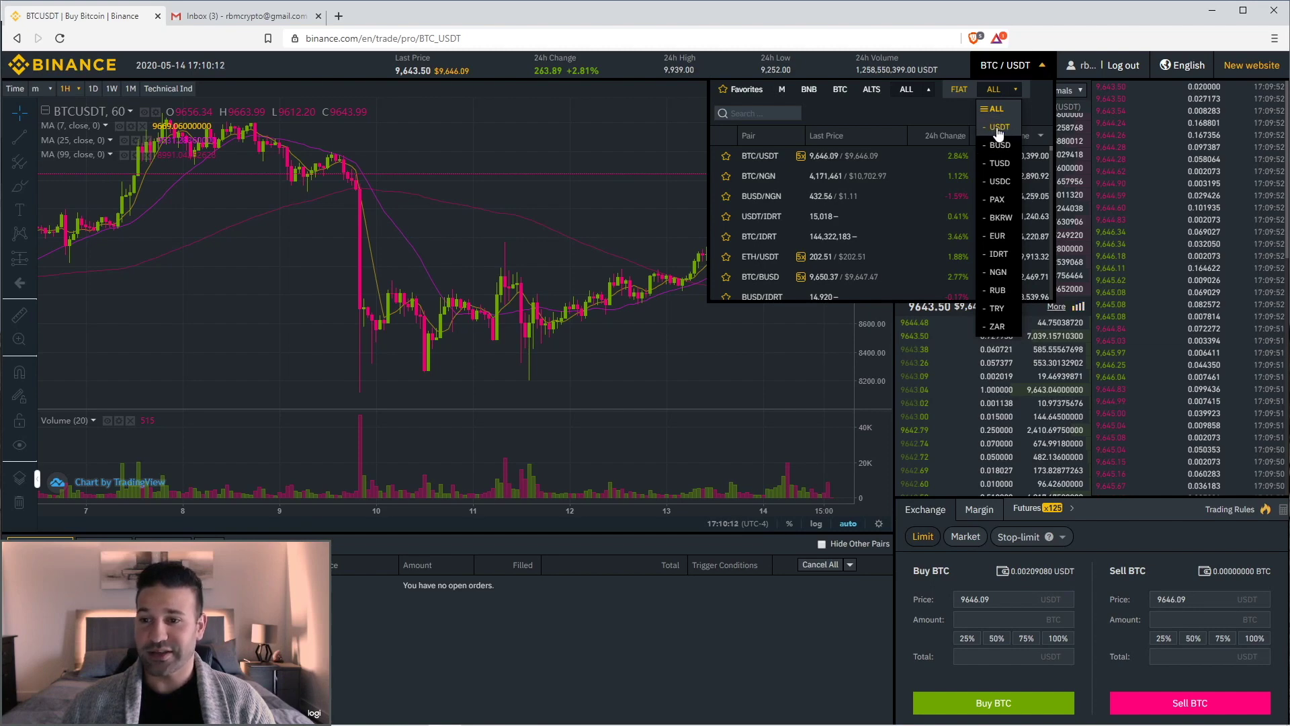
click(999, 129)
click(769, 177)
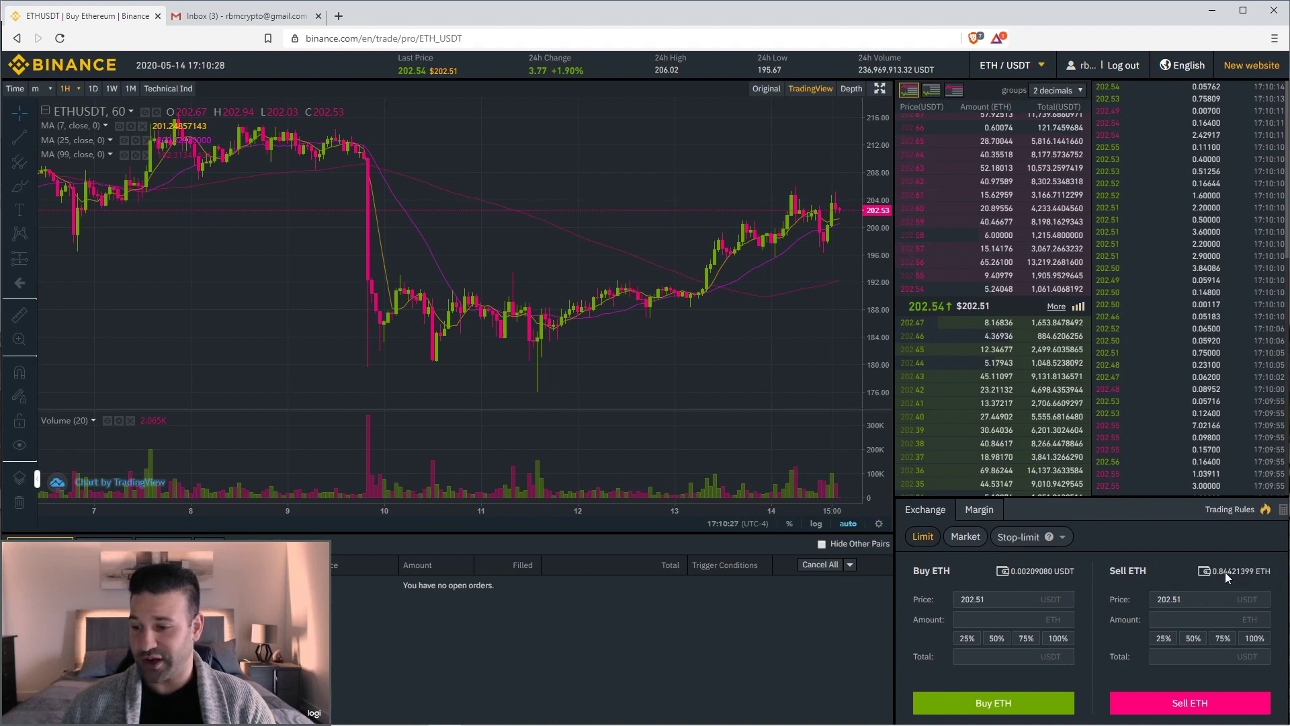
click(1253, 640)
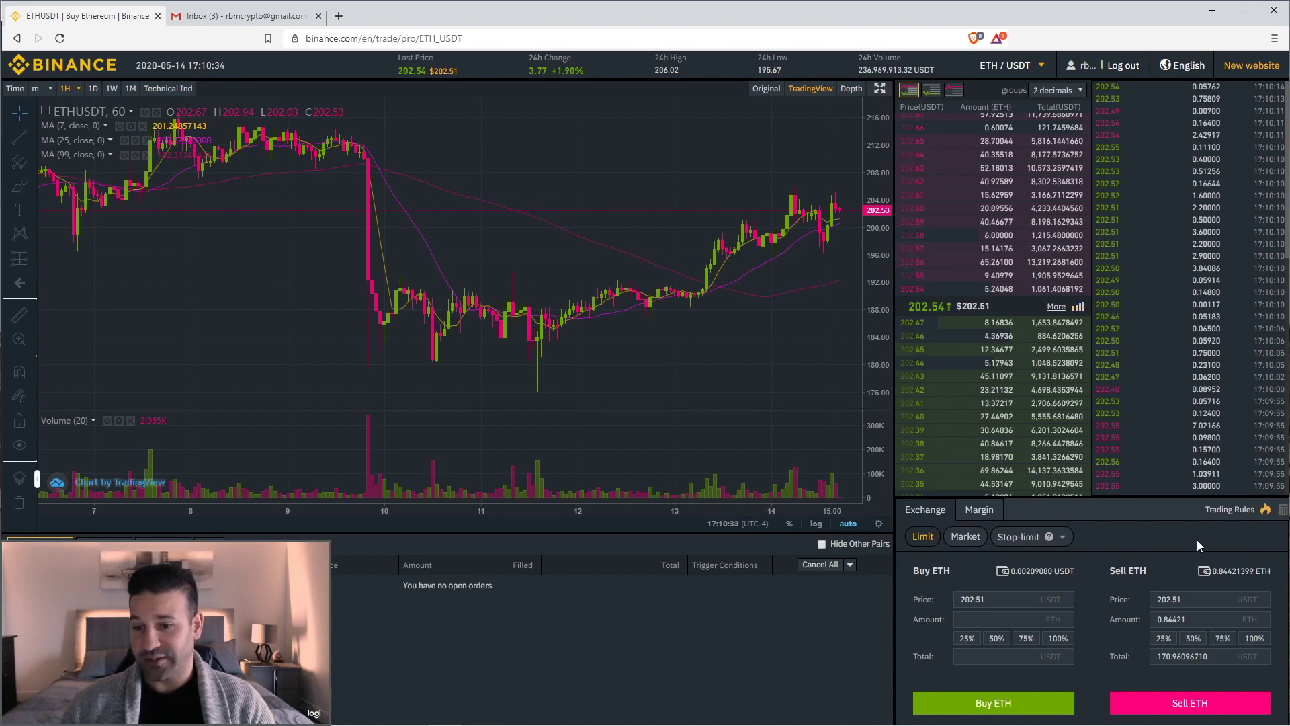
Place a limit sell of all 0.84421 ETH at price 202.45 USDT.
double_click(1206, 598)
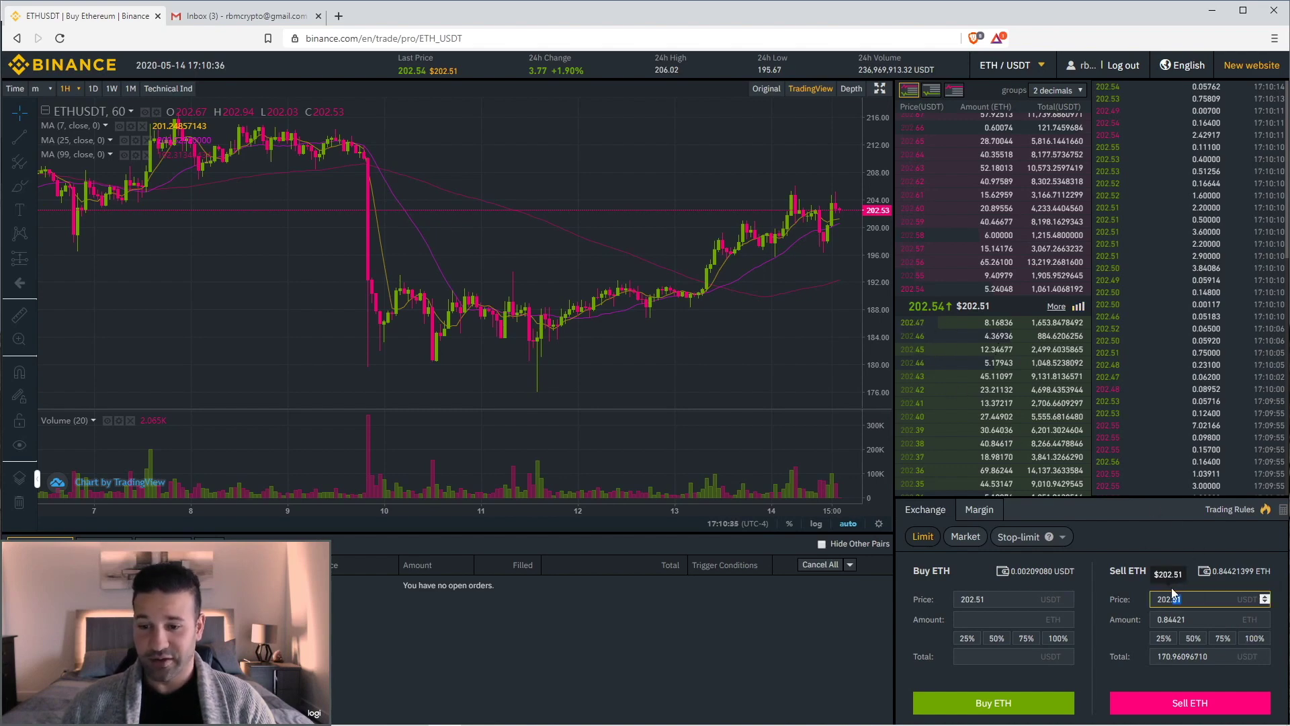
text(46)
click(1139, 640)
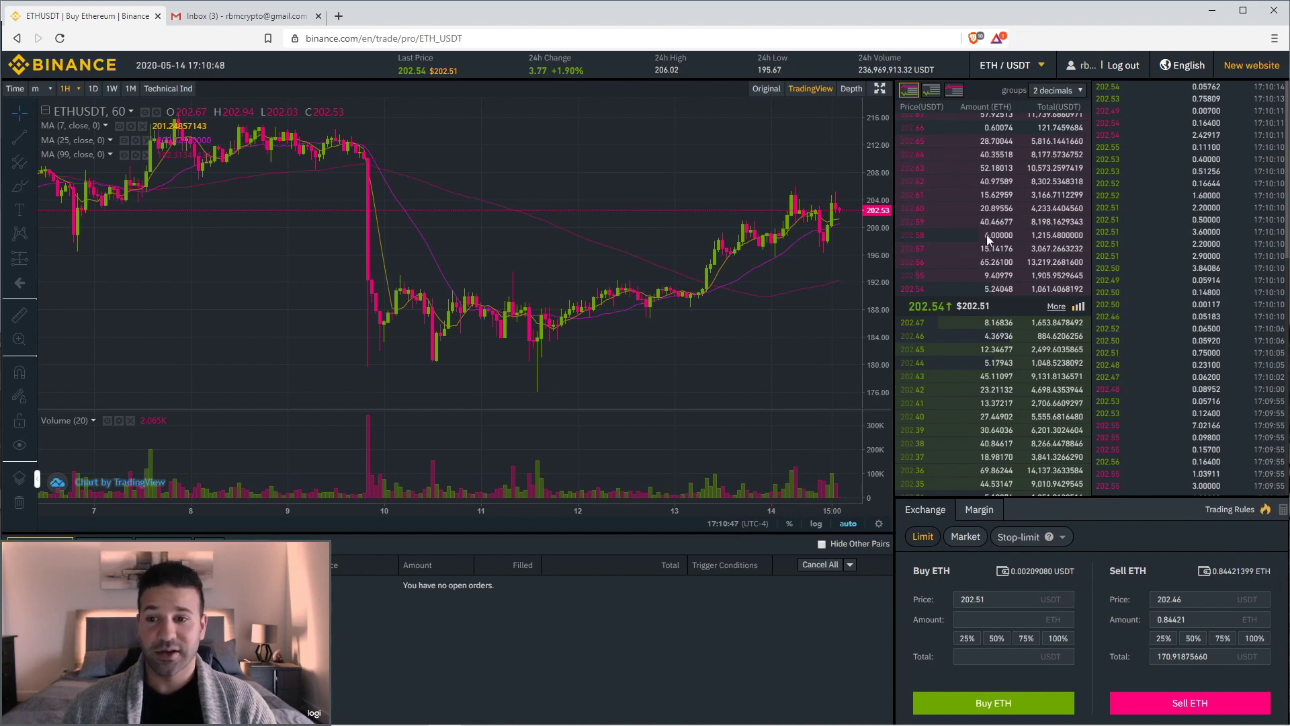
double_click(1196, 598)
text(204)
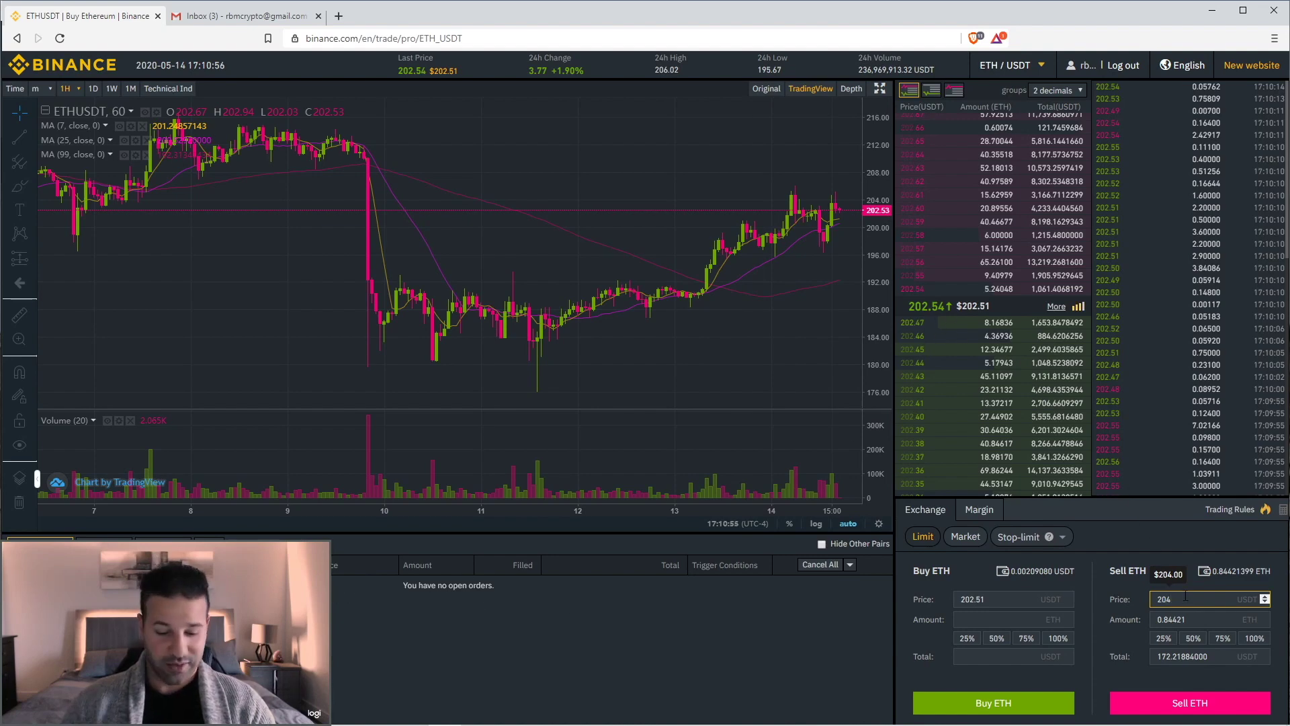
key(BackSpace)
text(2.4)
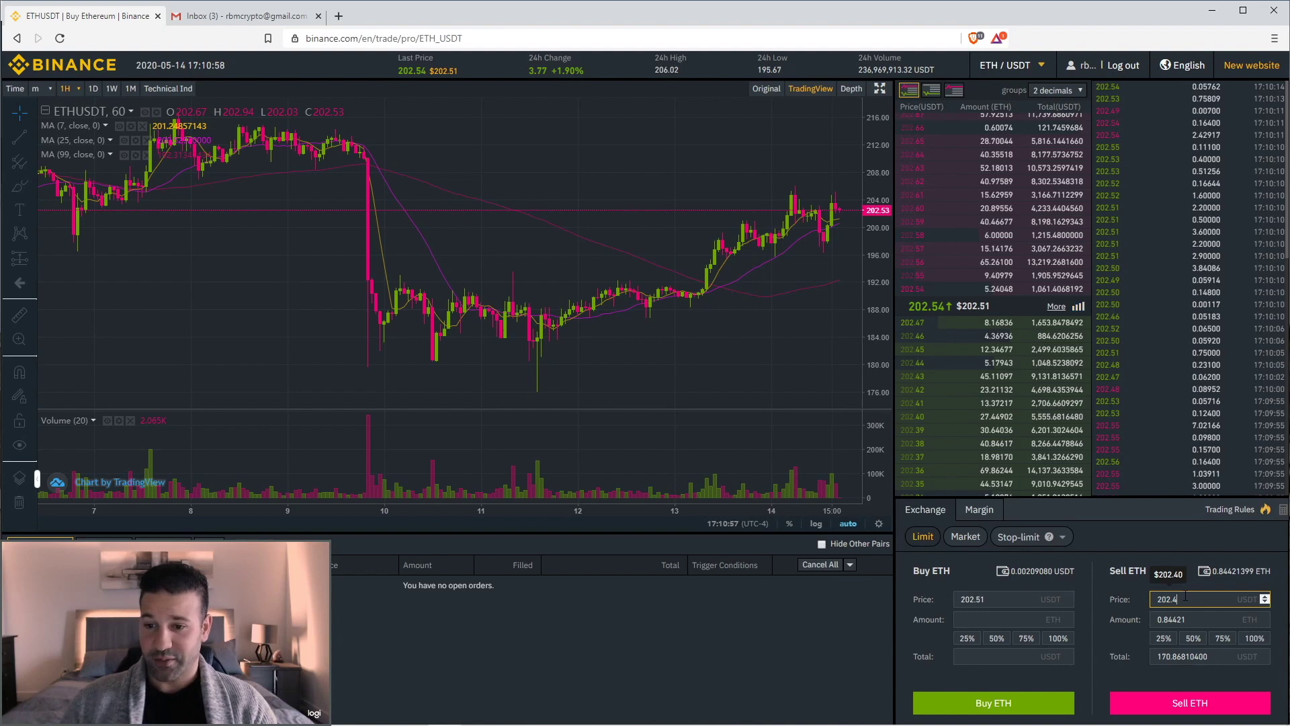
text(5)
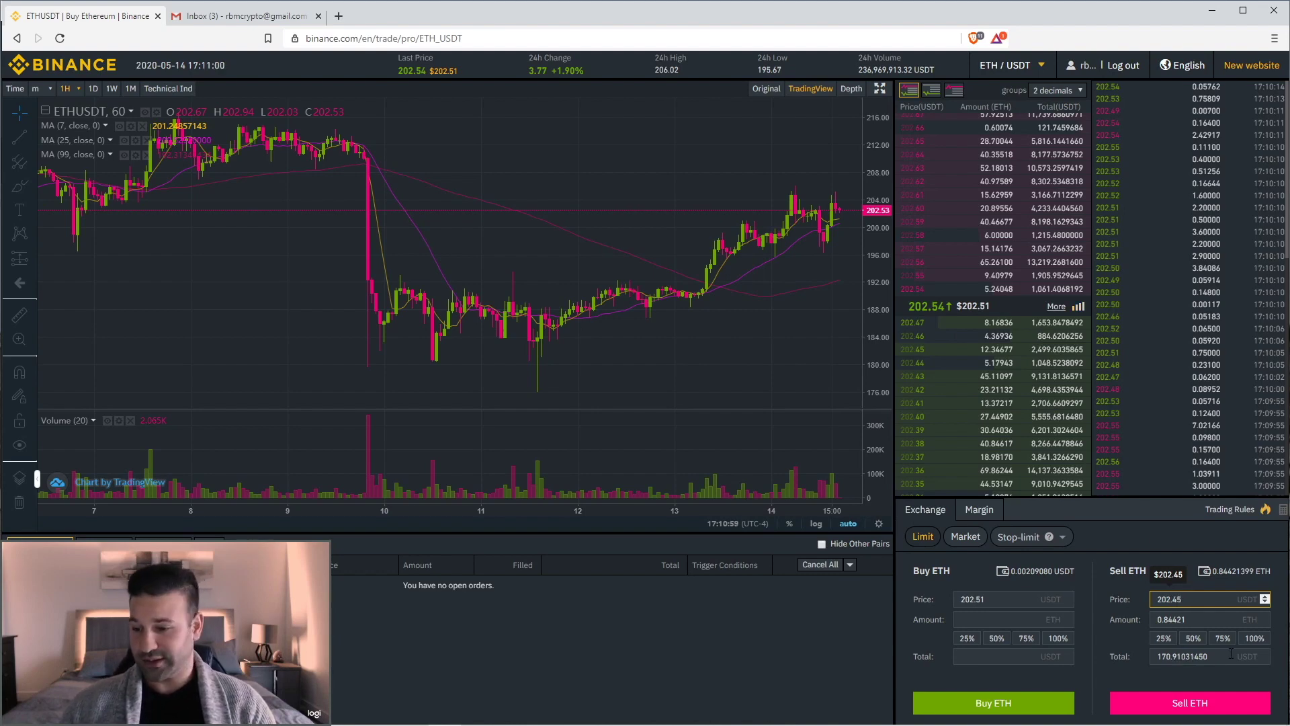
click(1253, 639)
click(1201, 703)
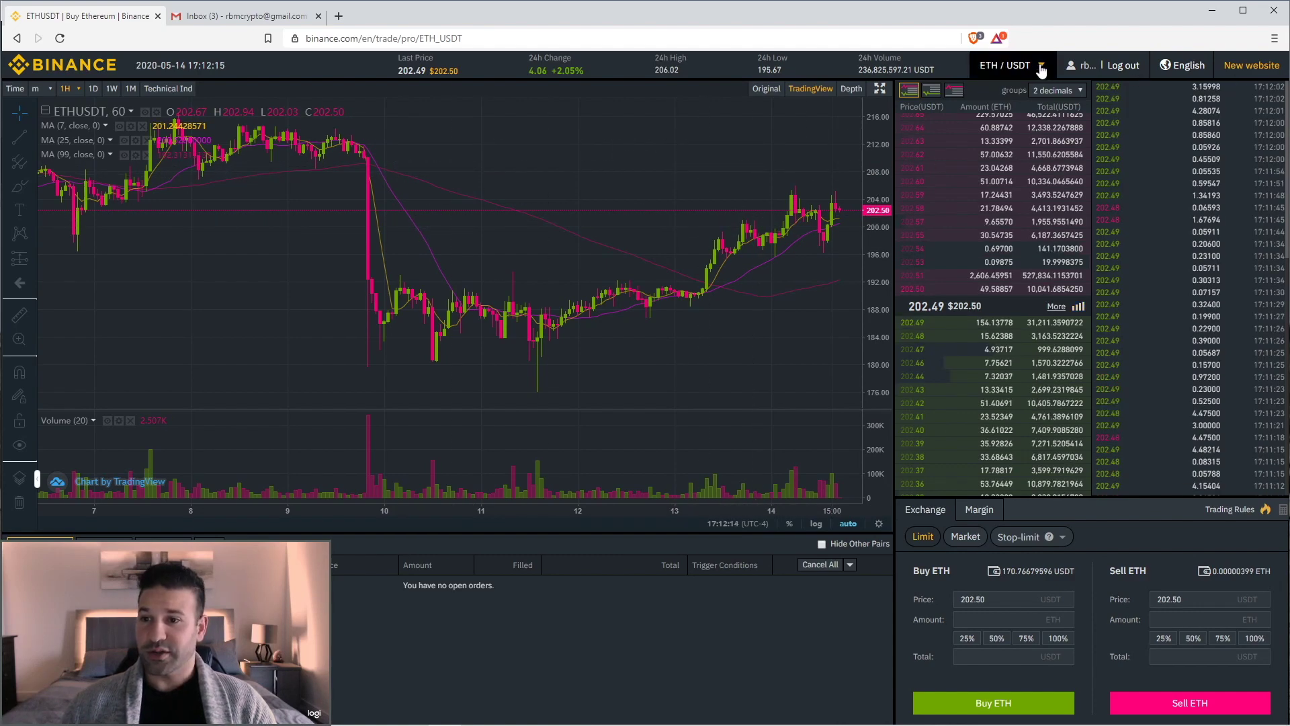
Filter the pairs to USDT, search 'xmr' and switch to the XMR/USDT market.
mouse_move(1040, 69)
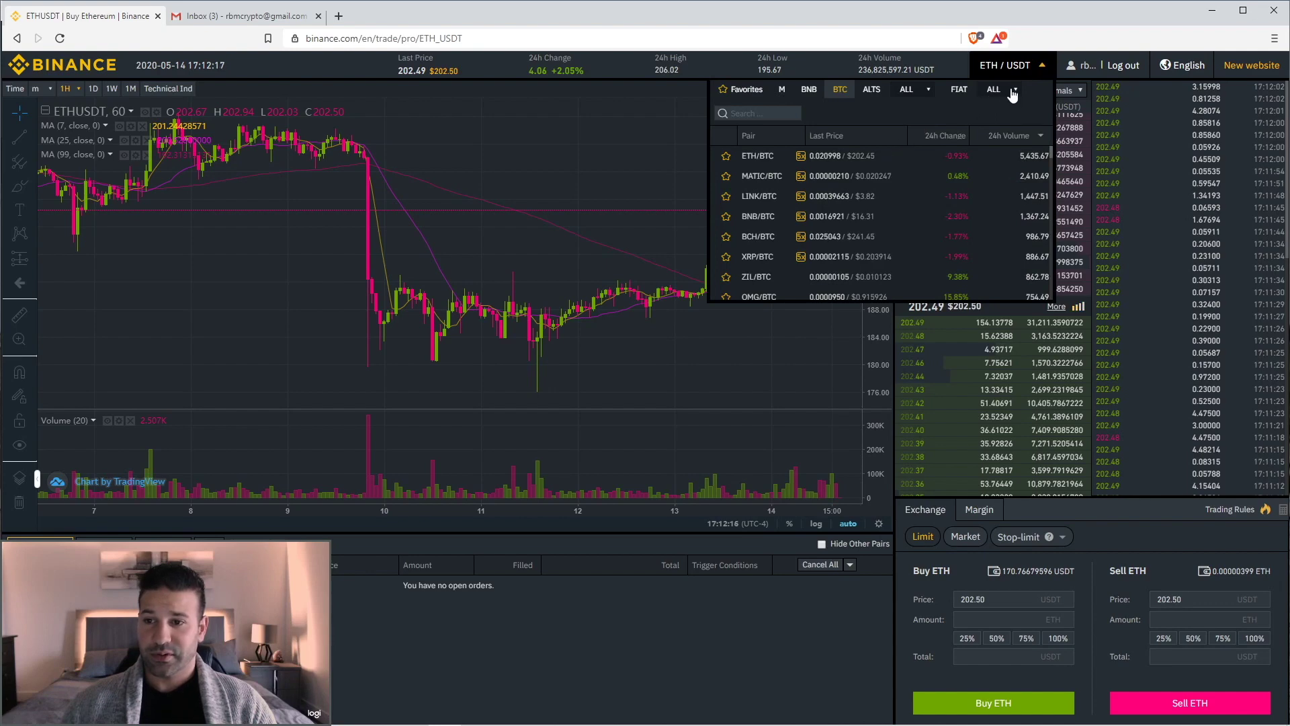
click(992, 94)
click(993, 128)
scroll(775, 247, down, 5)
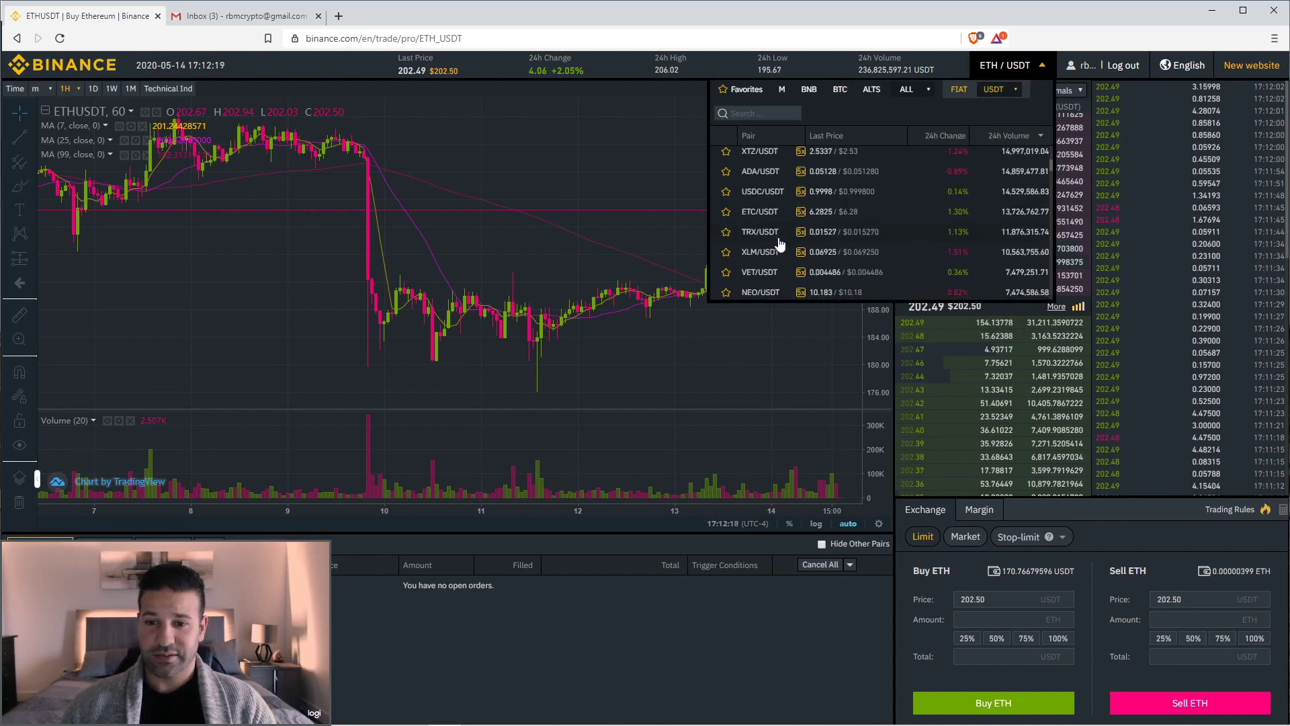
click(761, 115)
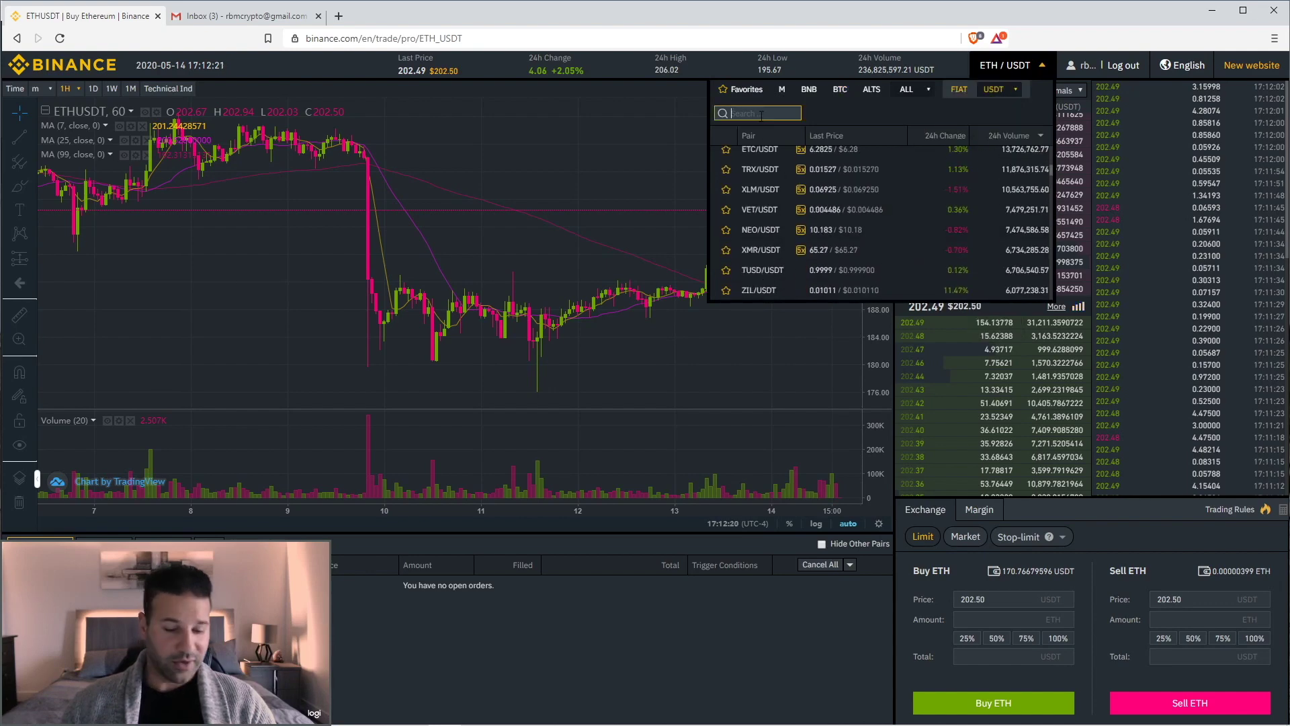
text(xmr)
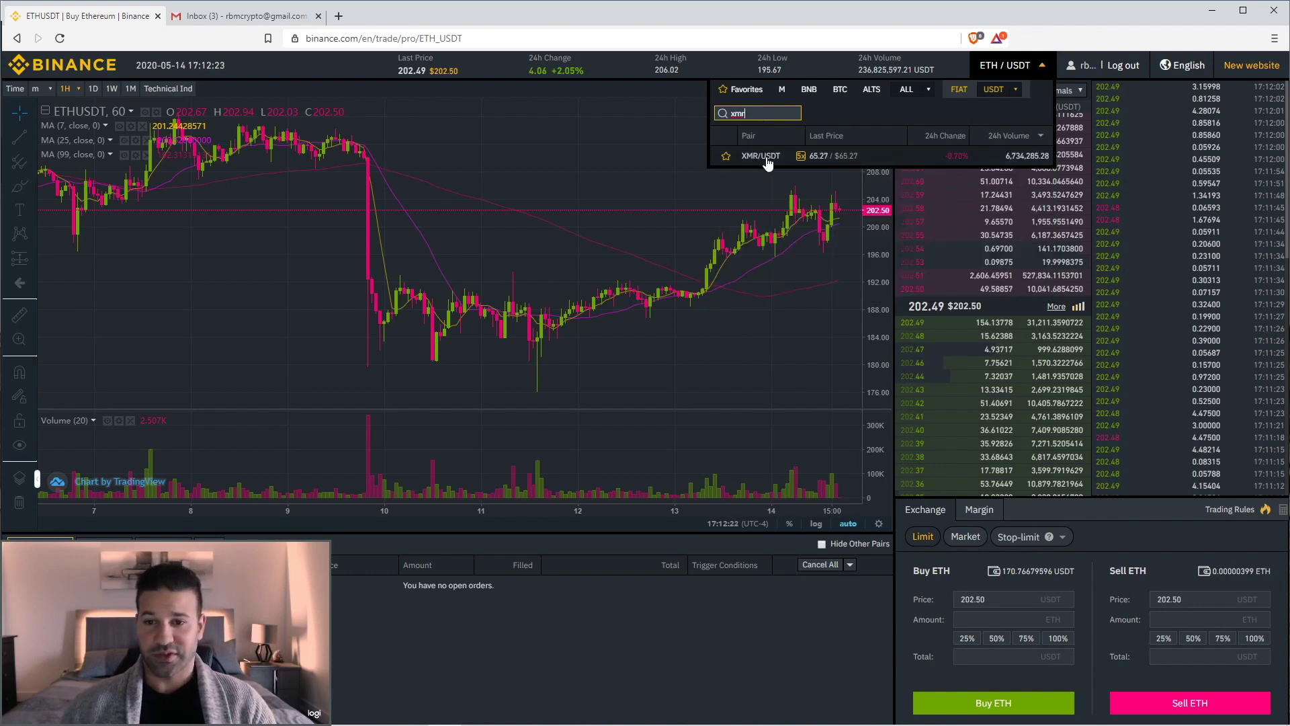
click(763, 156)
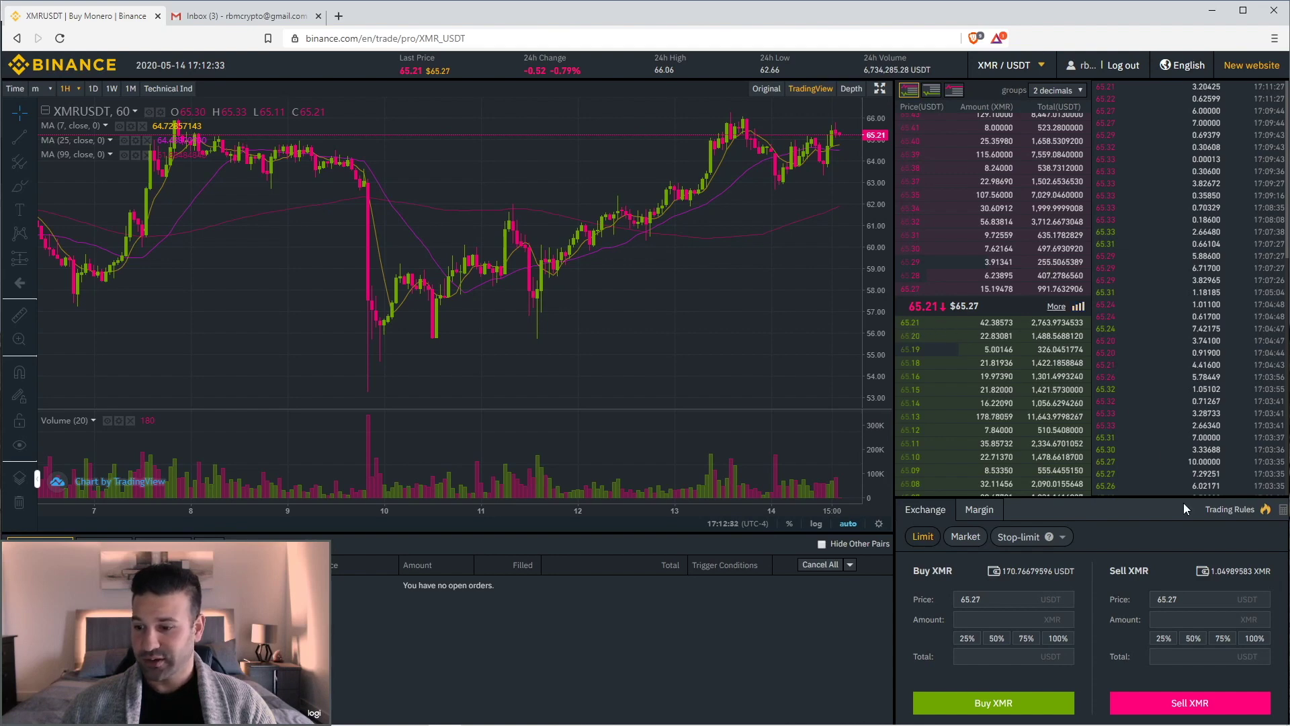
Place a limit sell of all 1.04989 XMR at price 65.20 USDT.
click(1251, 638)
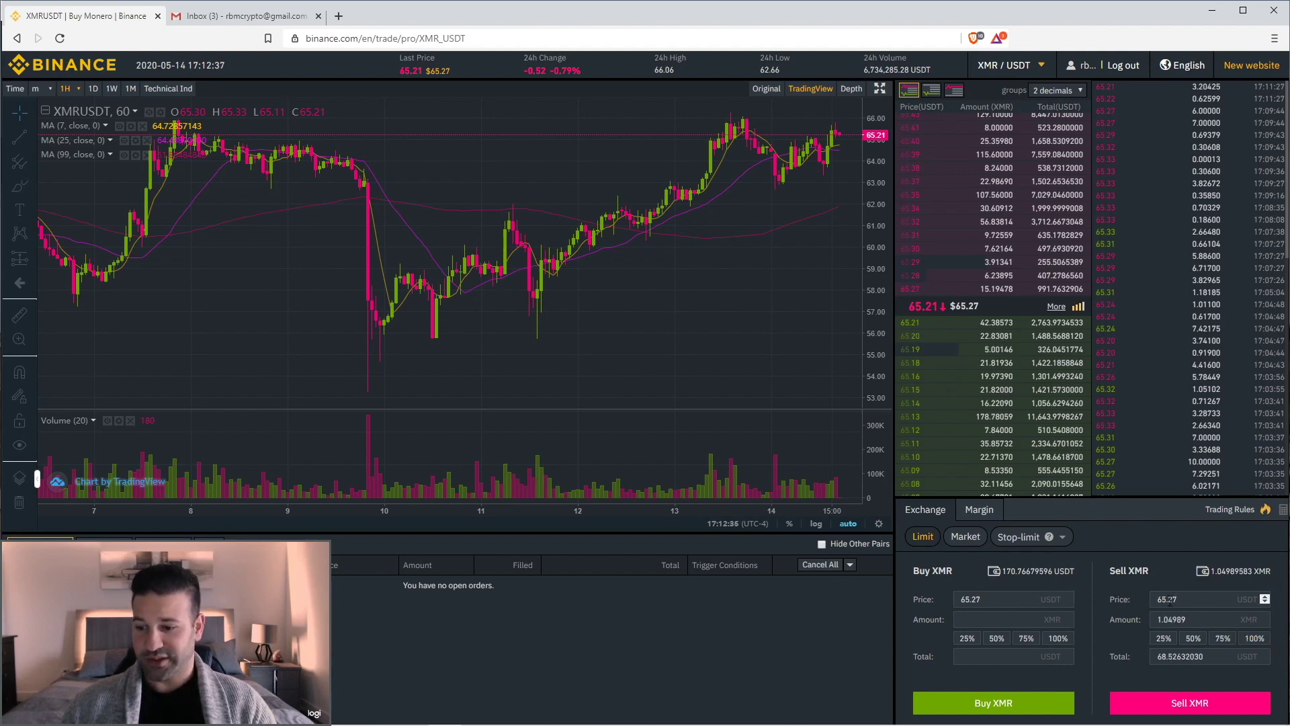
drag(1169, 600, 1182, 600)
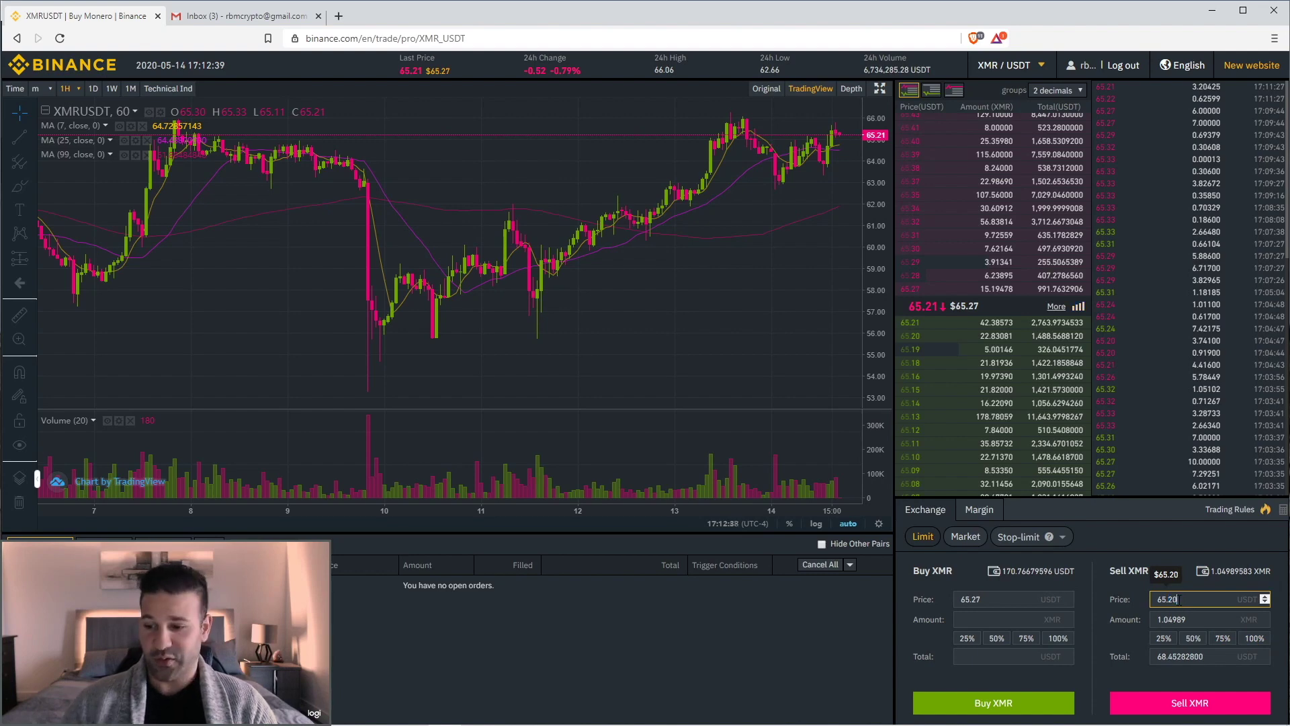
text(20)
click(1207, 702)
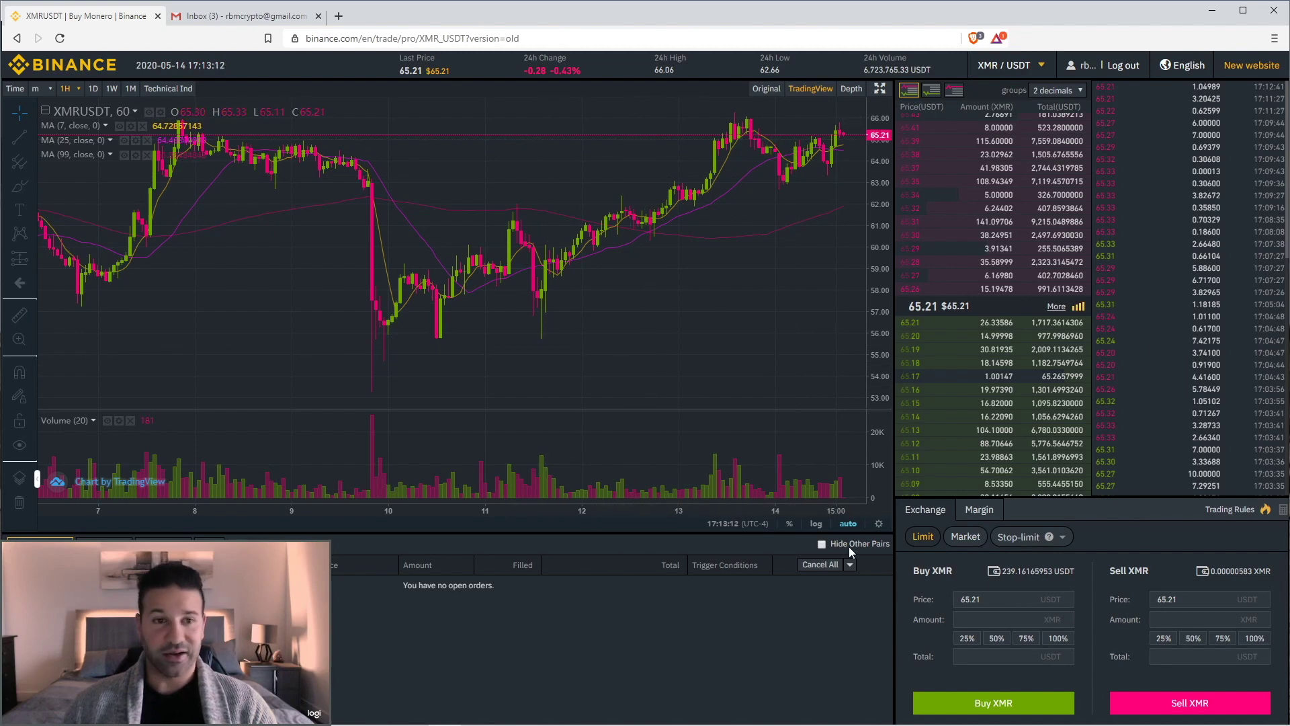
Go from the account dashboard to Wallet > Spot Wallet and scroll through the coin list.
click(1084, 66)
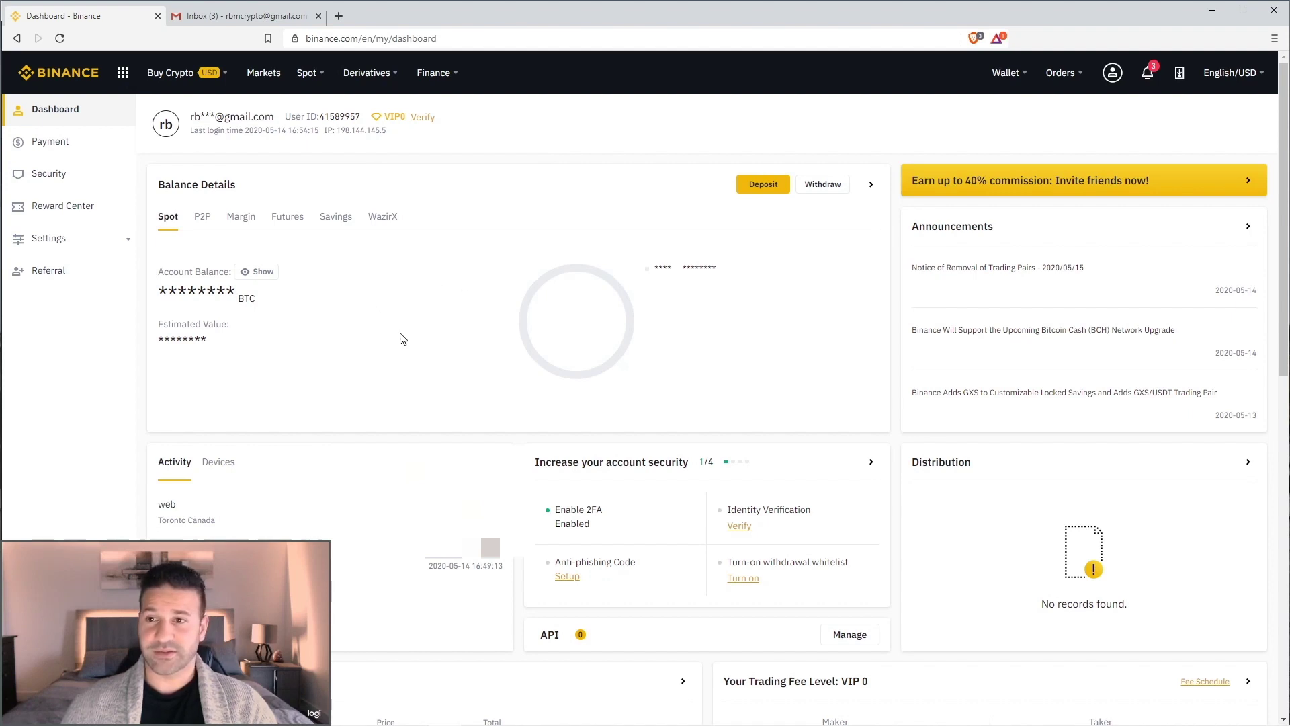
mouse_move(1011, 80)
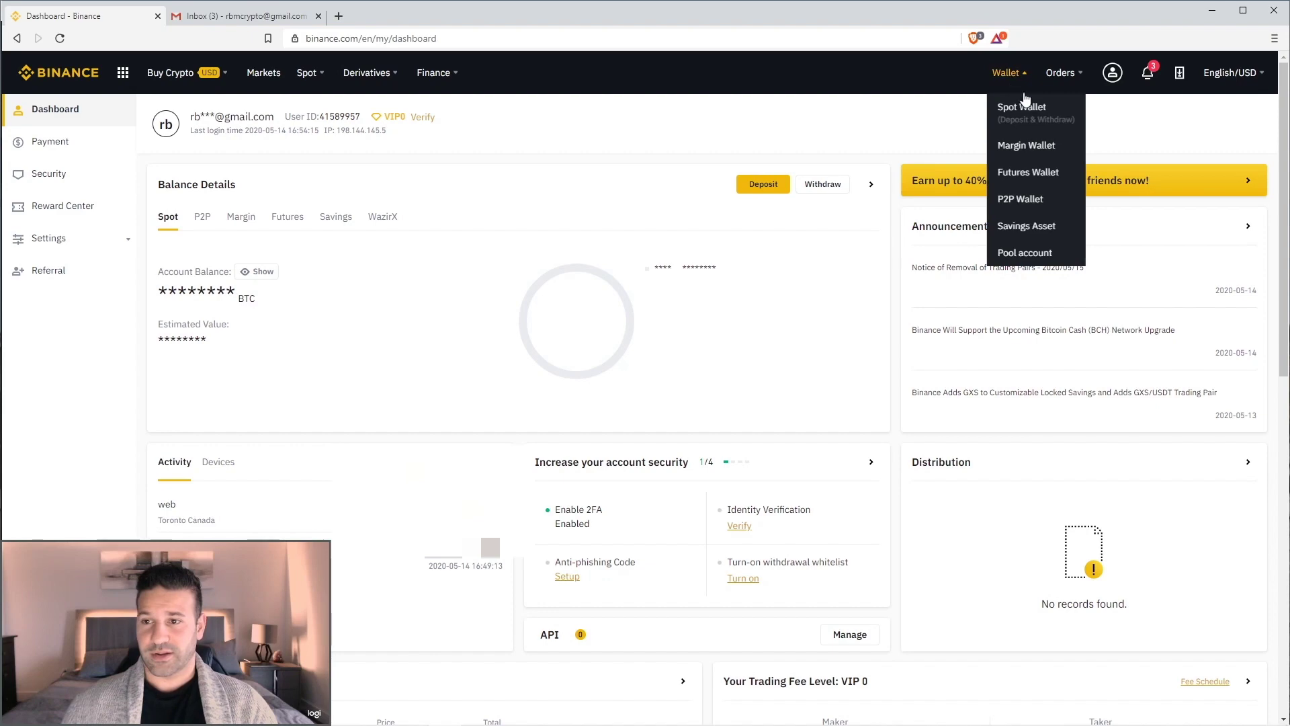
click(1021, 109)
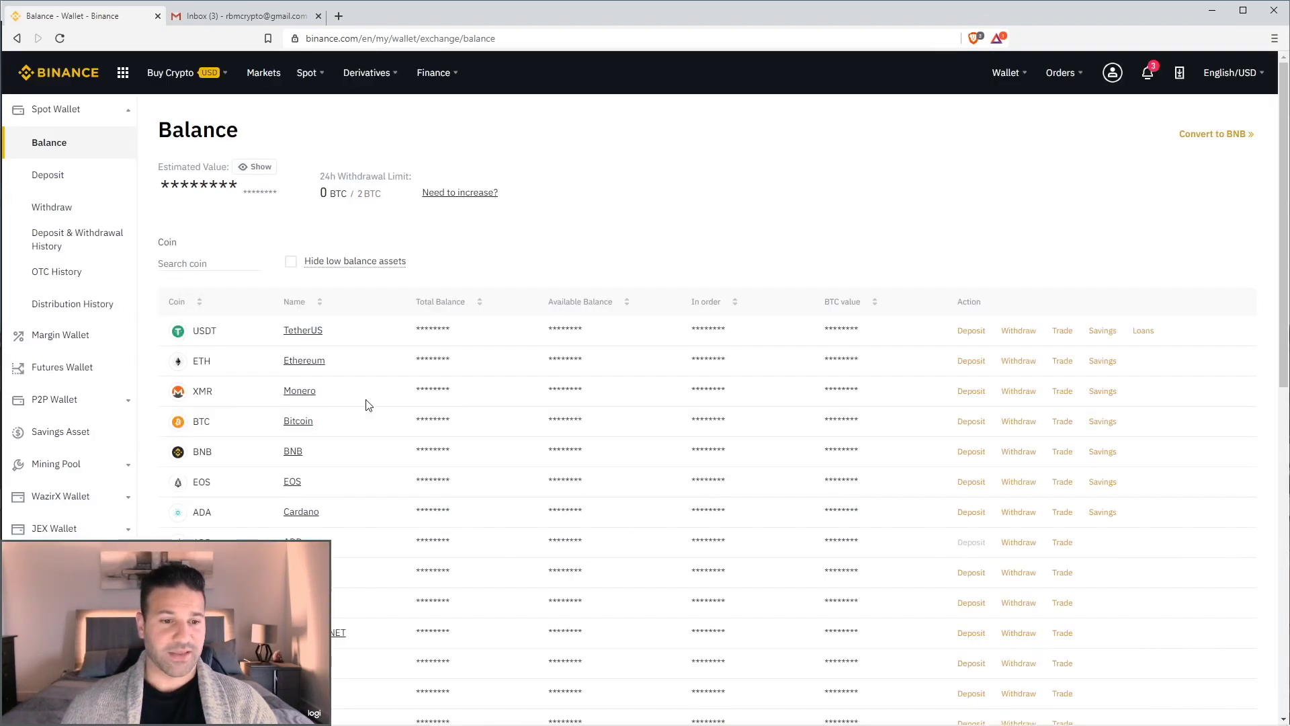
scroll(368, 402, down, 7)
scroll(417, 394, up, 4)
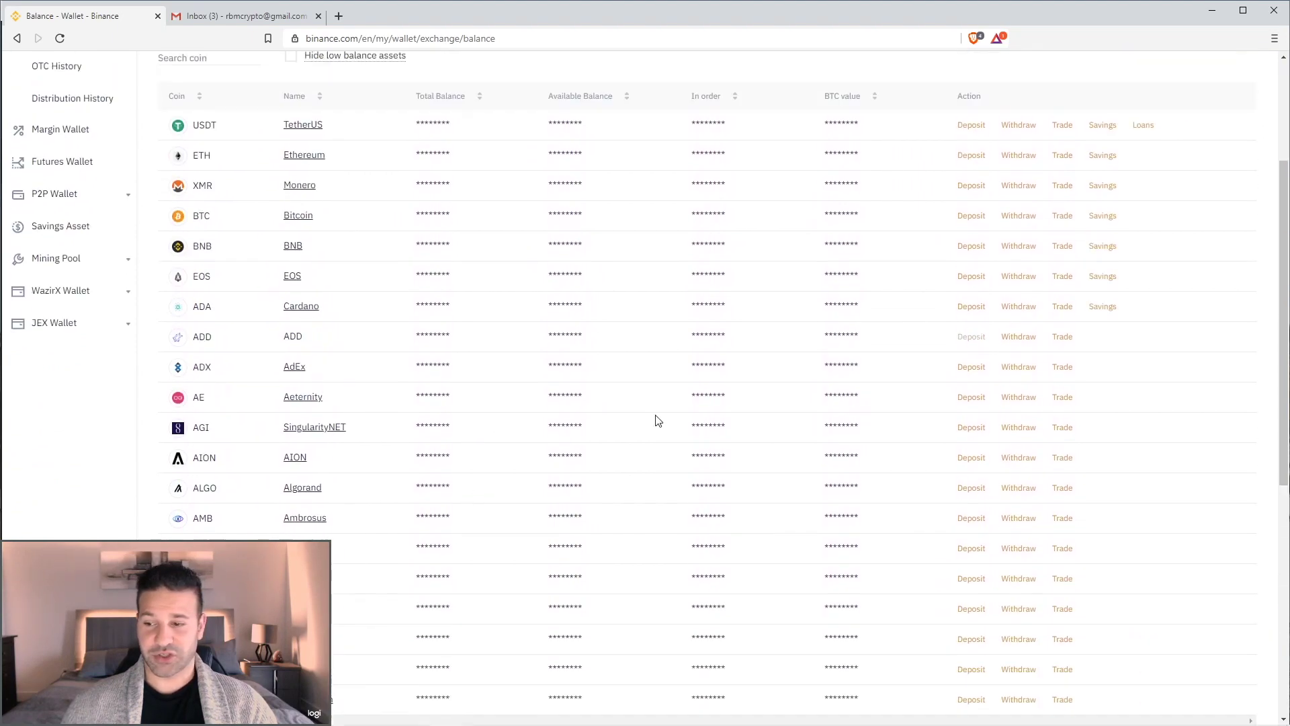
scroll(657, 420, down, 2)
scroll(521, 394, up, 6)
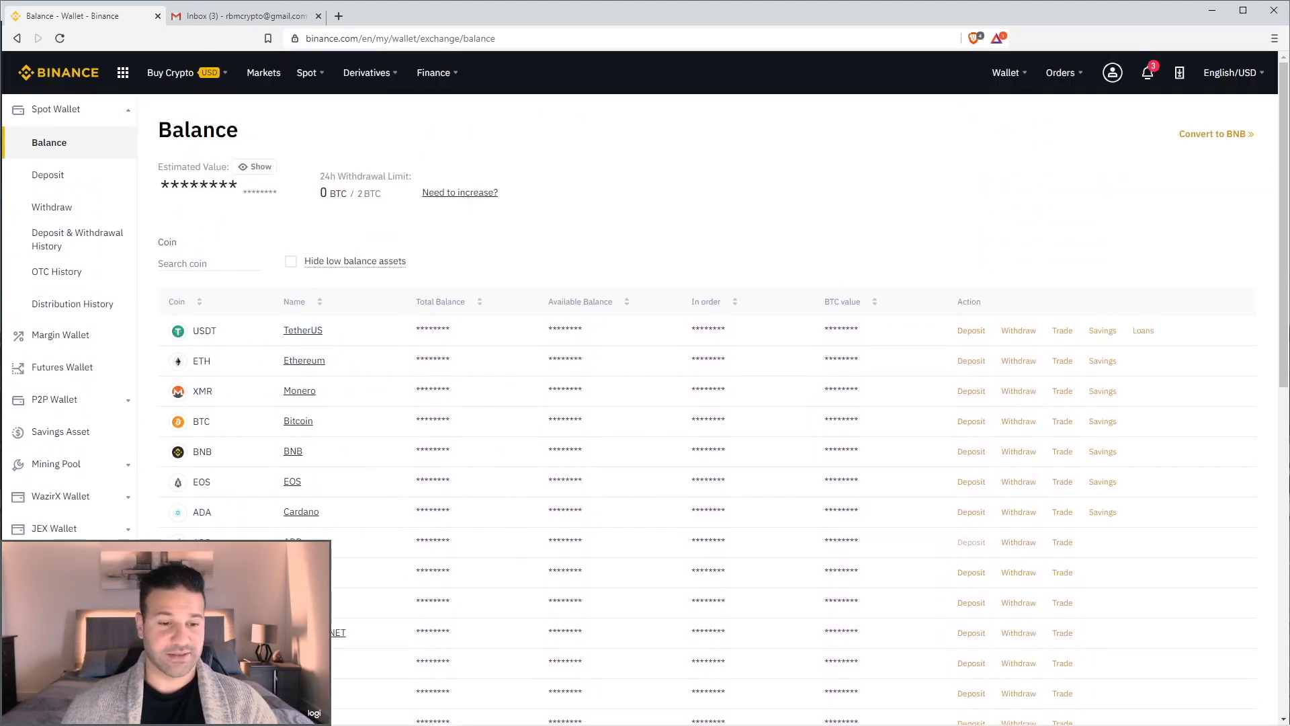
scroll(269, 363, down, 2)
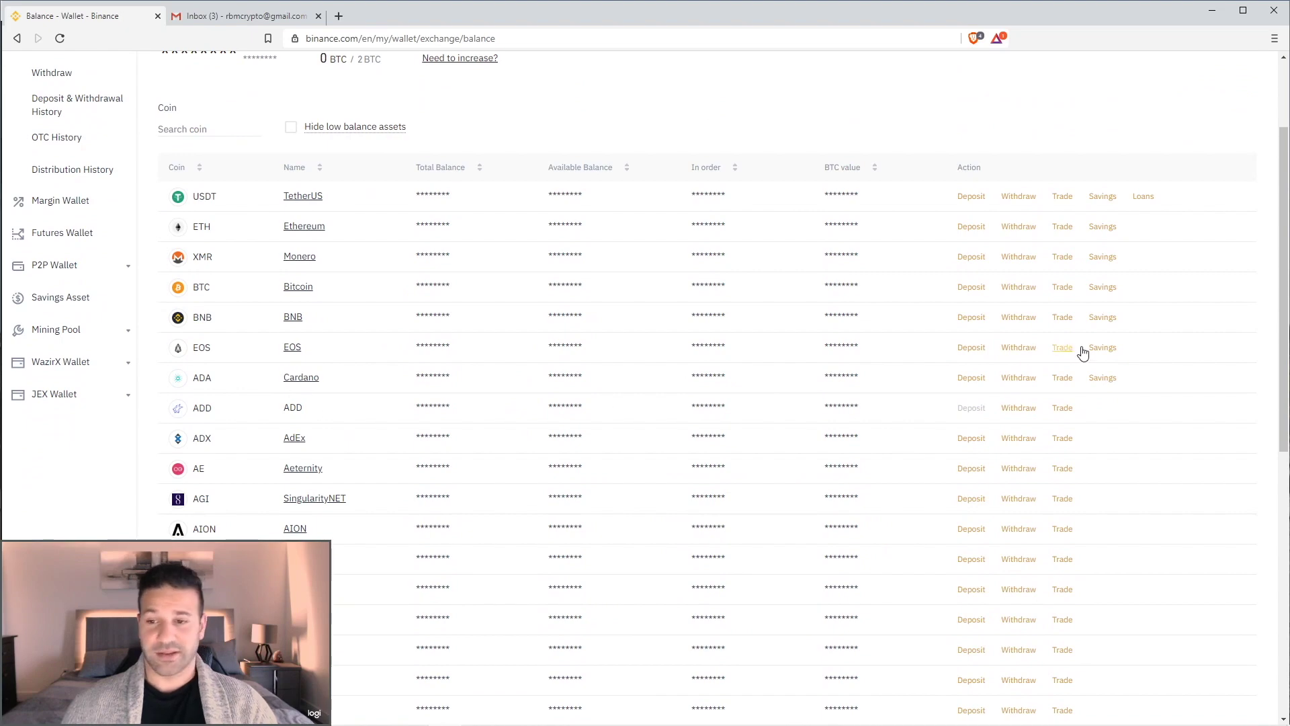
Back out of the EOS deposit page, reveal the 239.16165953 USDT balance, and start a USDT withdrawal.
click(971, 347)
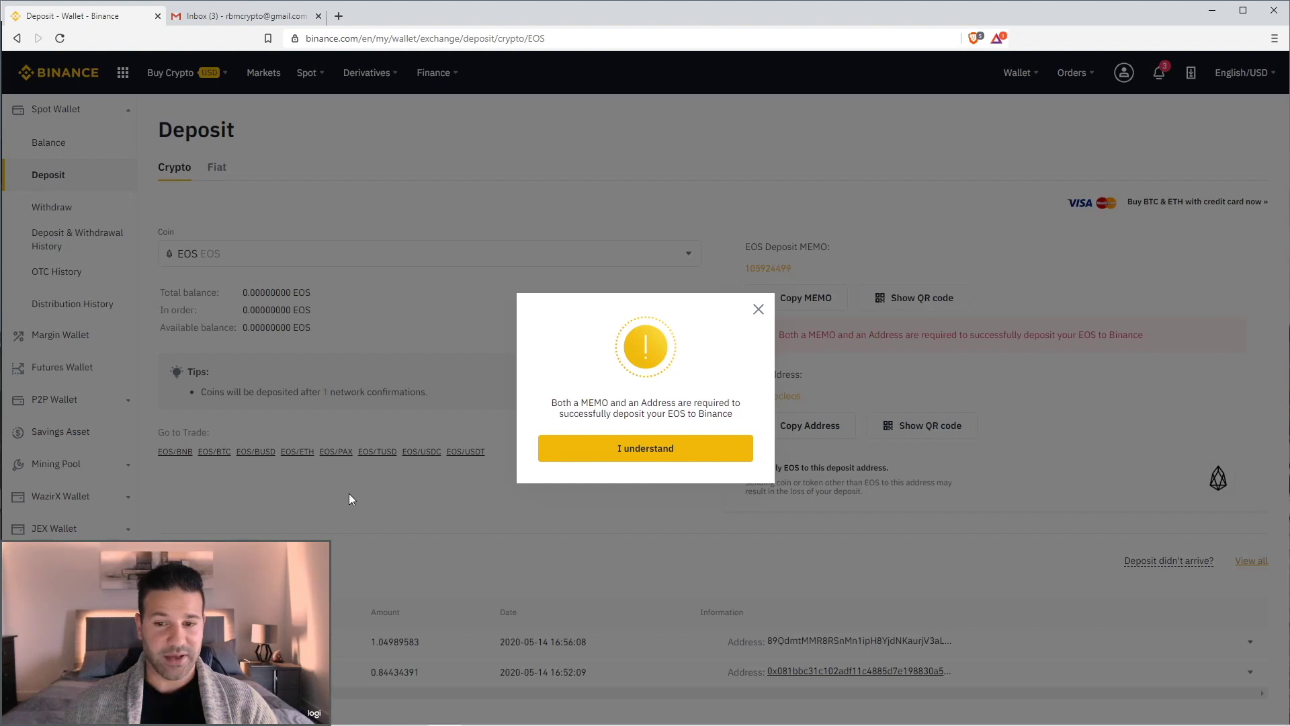
click(642, 450)
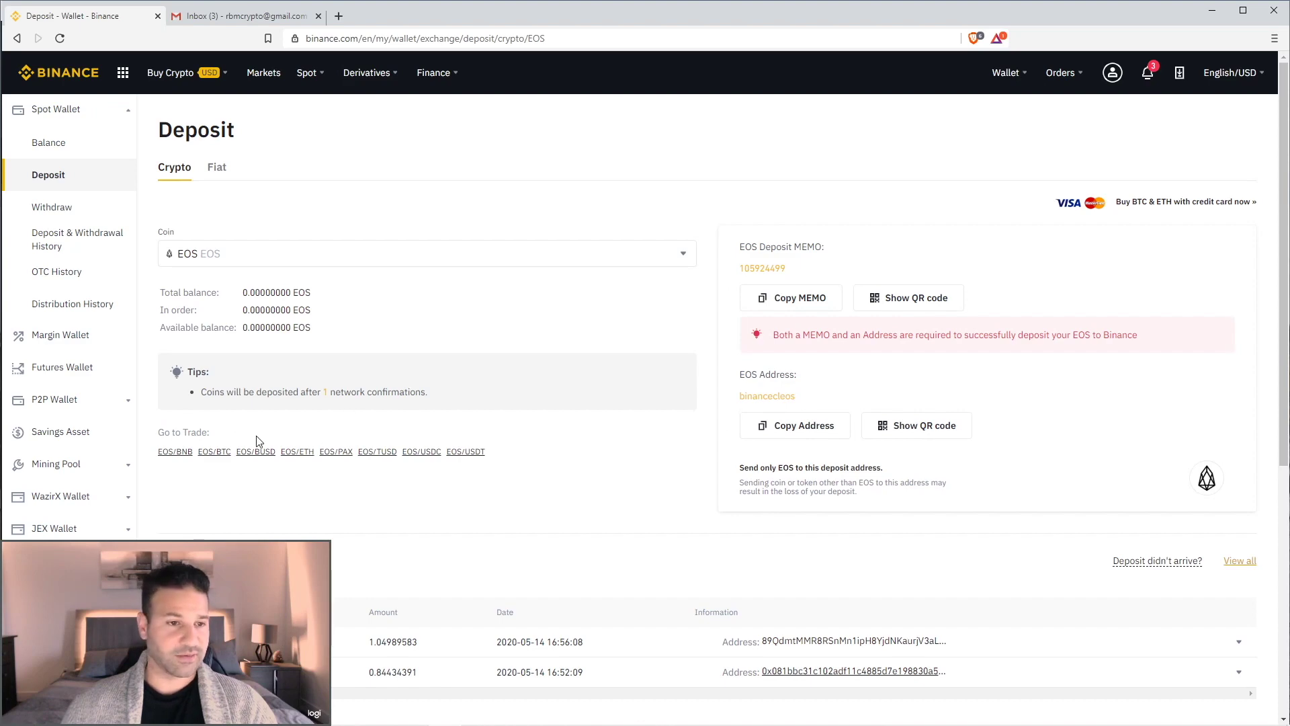
key(alt+Left)
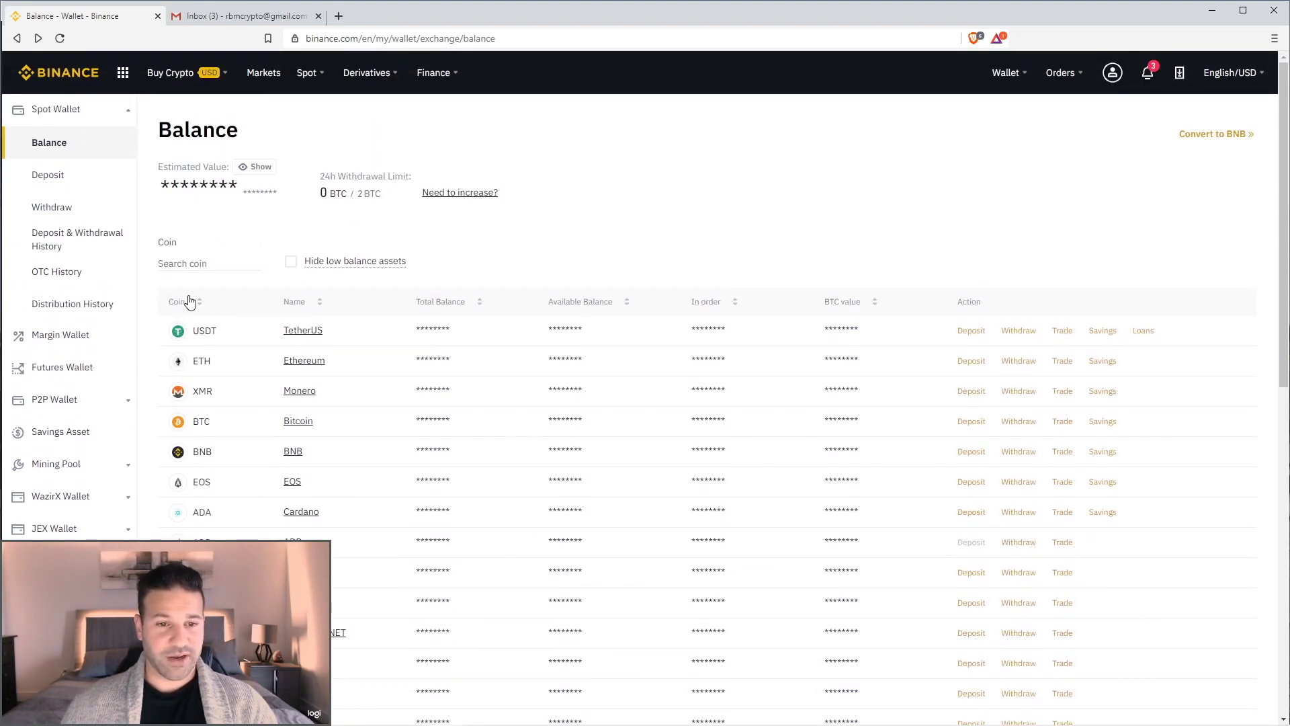
click(250, 174)
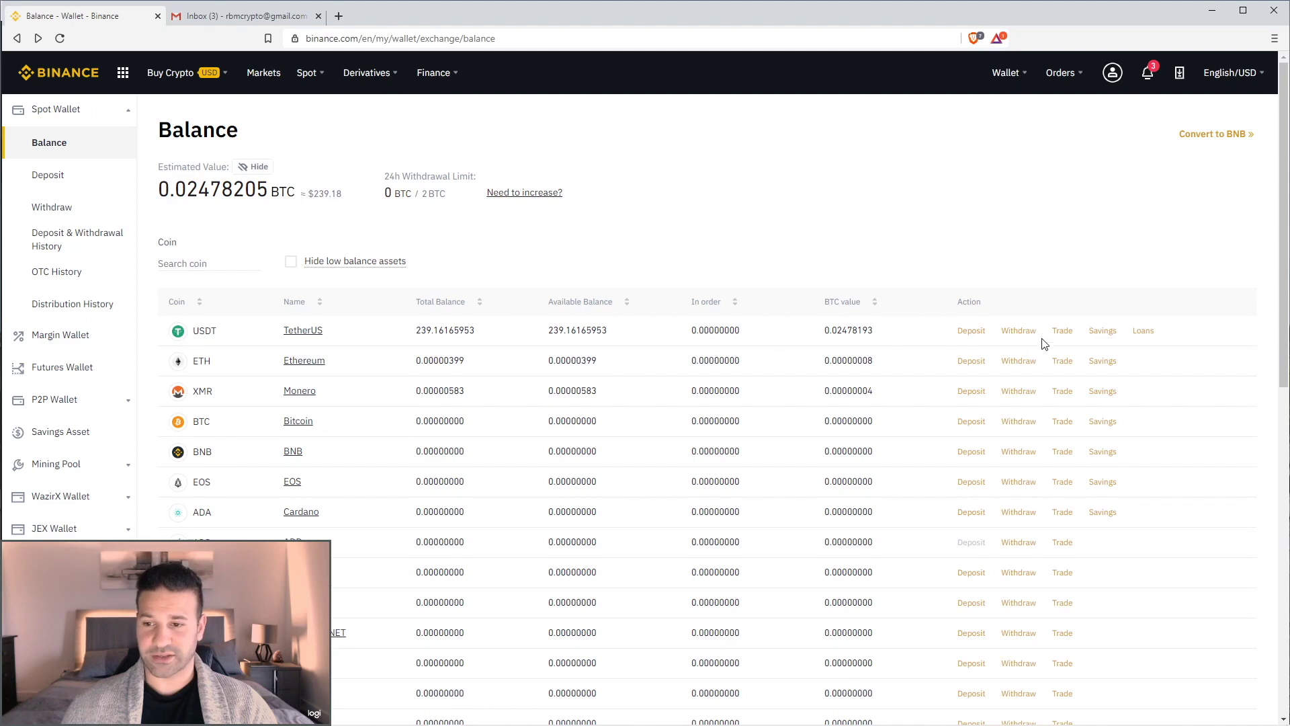
click(1019, 330)
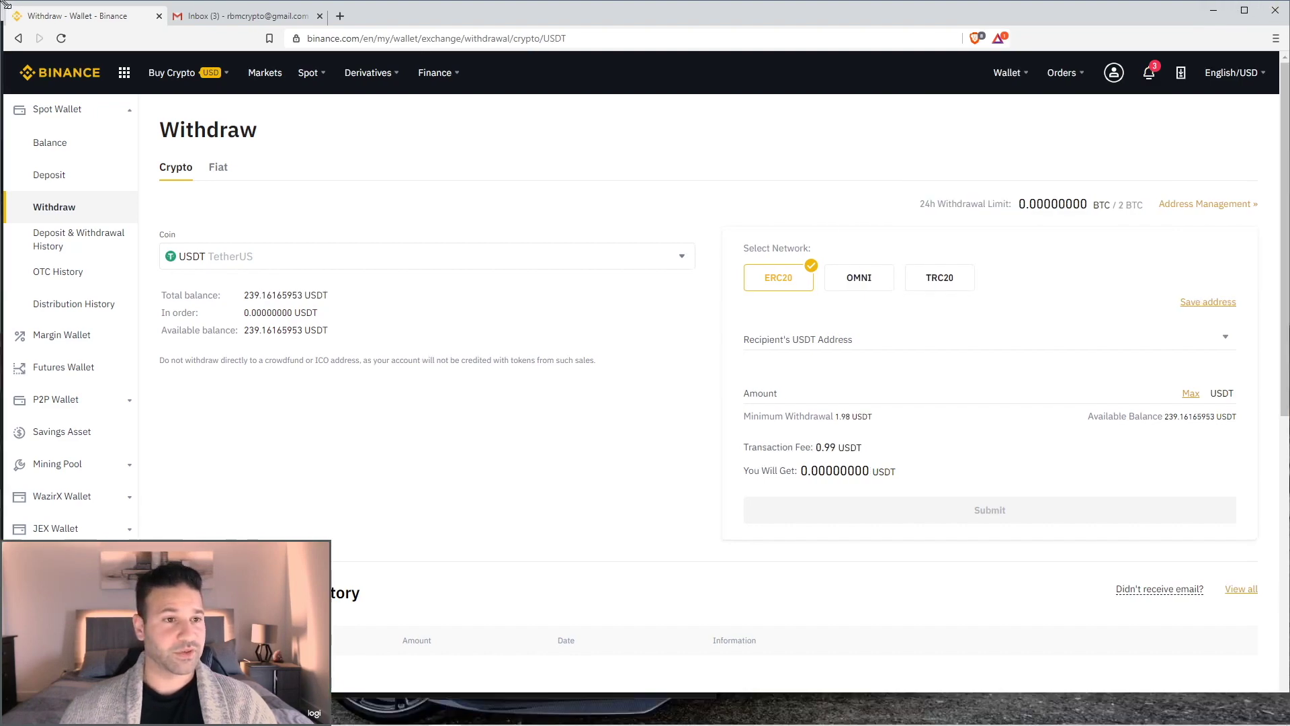
Copy the Exodus Tether USD receive address to the clipboard and return to Binance's withdraw page.
drag(3, 5, 608, 3)
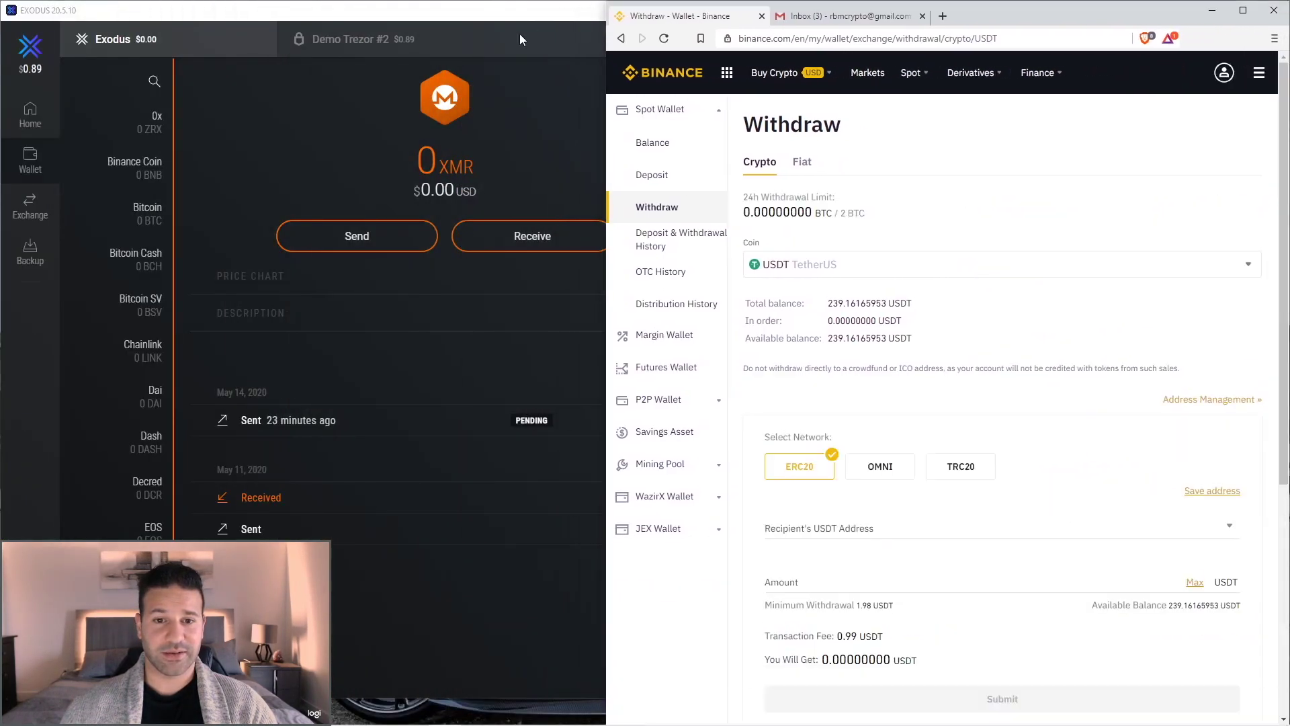
click(506, 18)
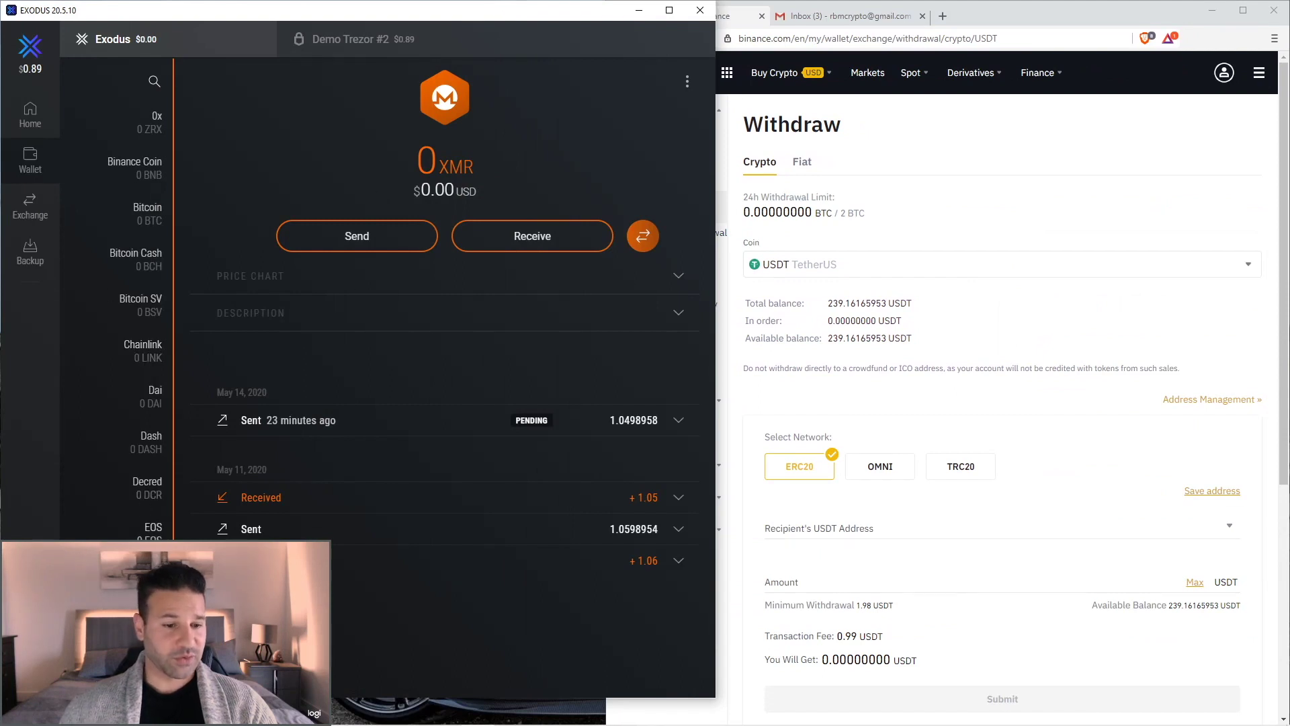
scroll(148, 530, down, 5)
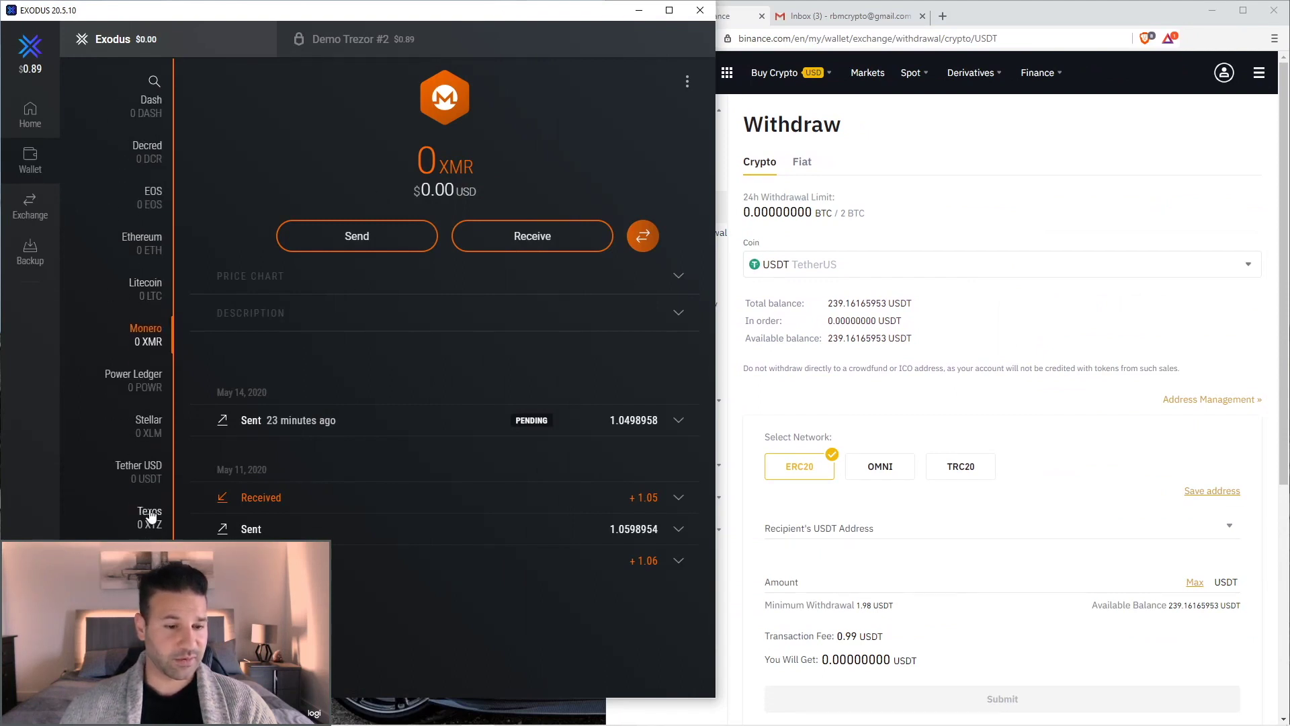
click(147, 478)
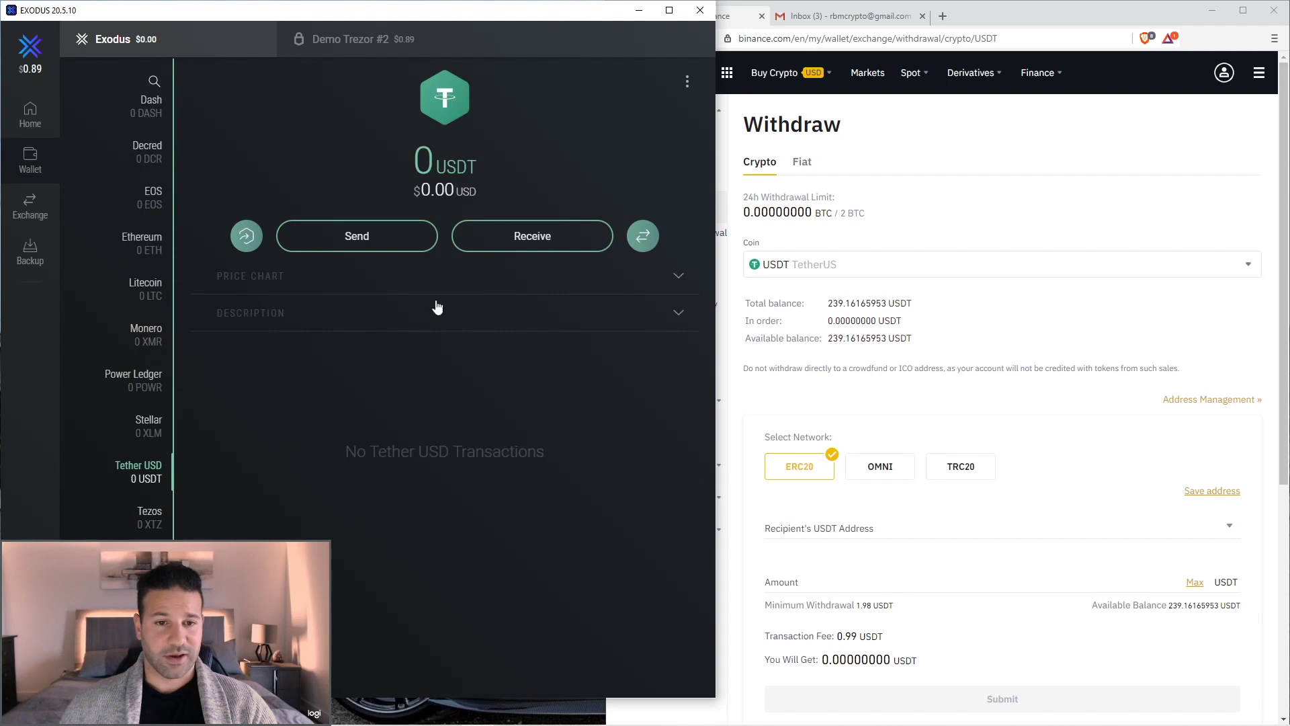
click(924, 142)
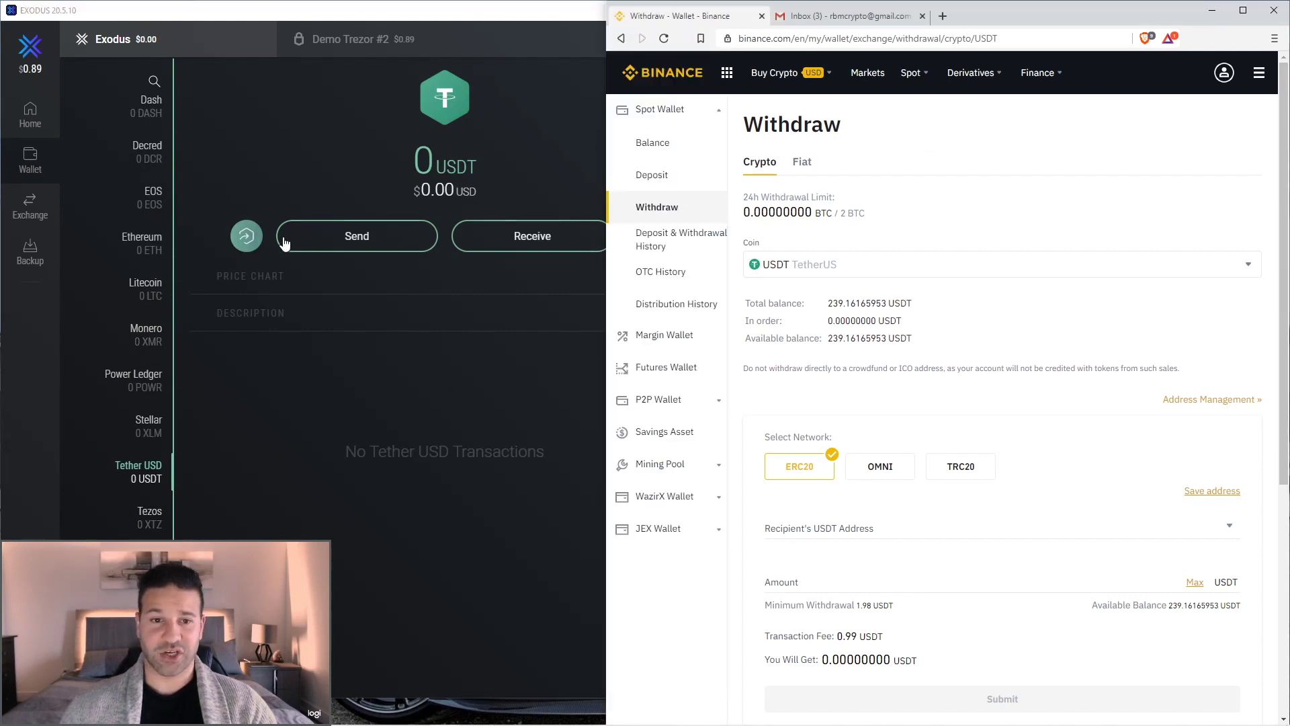
click(313, 132)
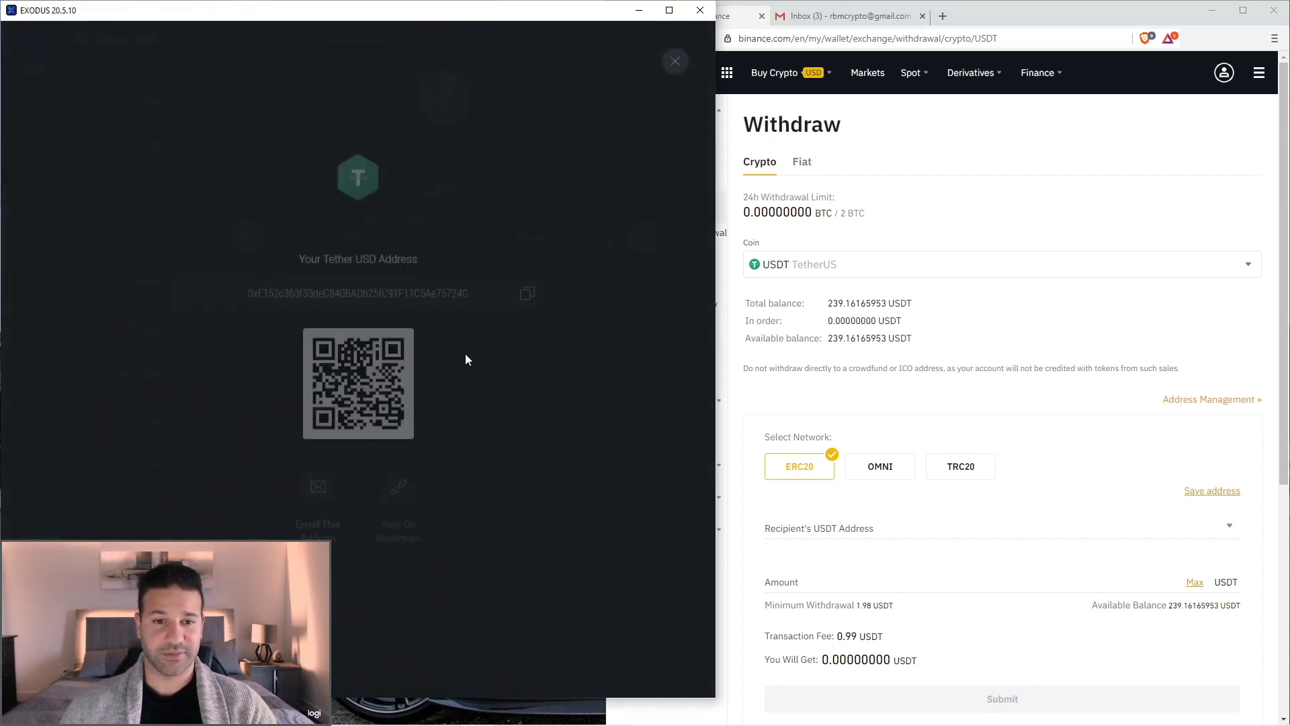
click(527, 311)
click(944, 229)
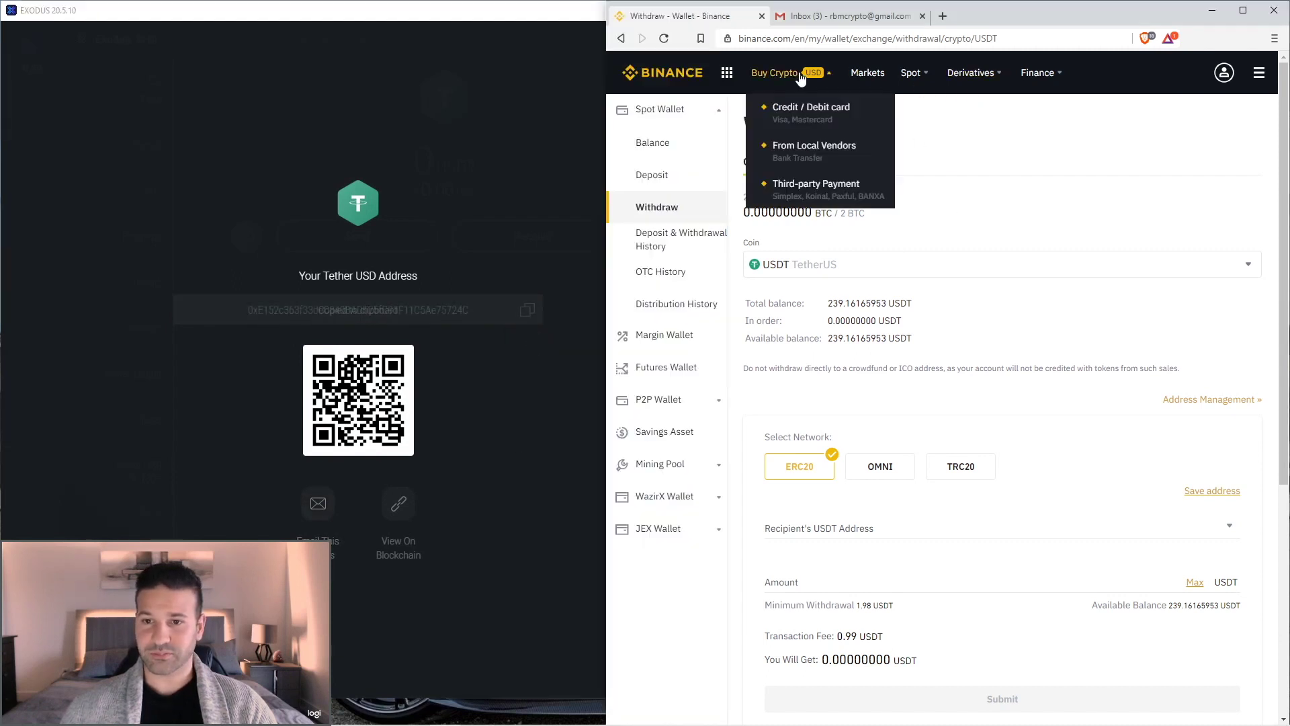
Paste the Exodus address as recipient, submit a 50 USDT withdrawal, and enter the Google Authenticator code.
scroll(950, 553, down, 2)
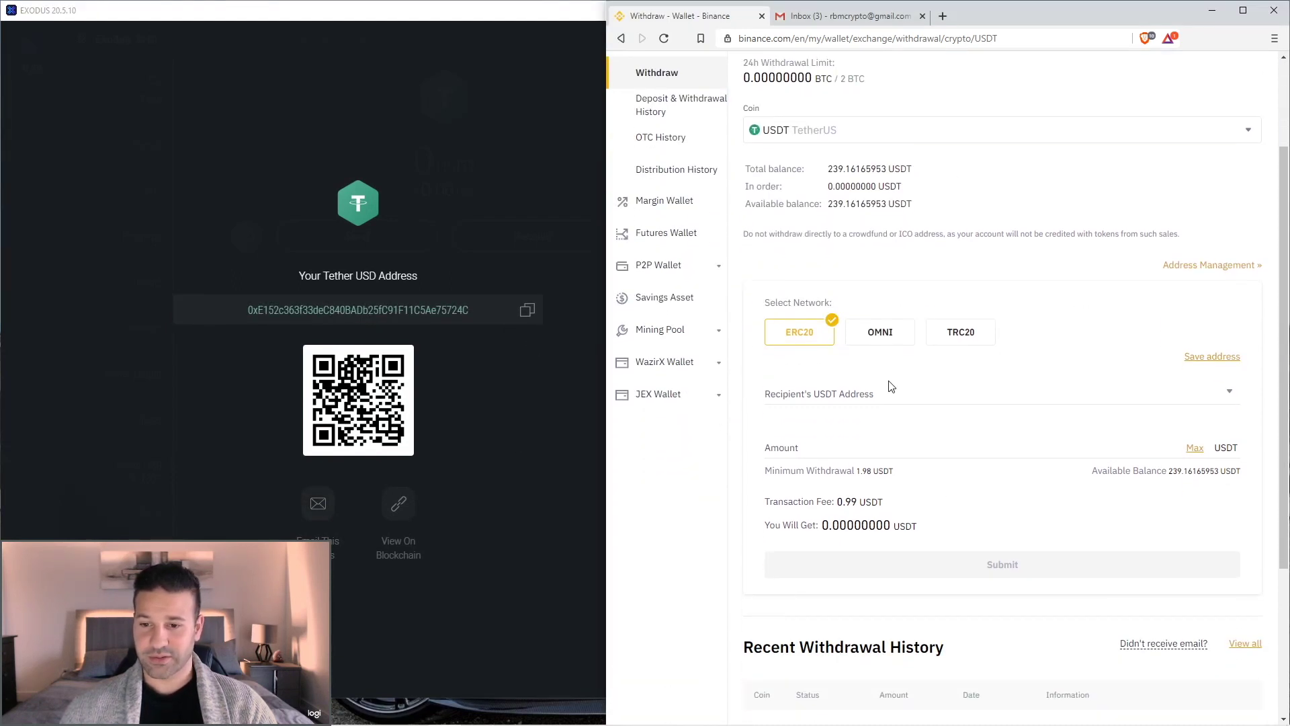
click(801, 402)
right_click(801, 398)
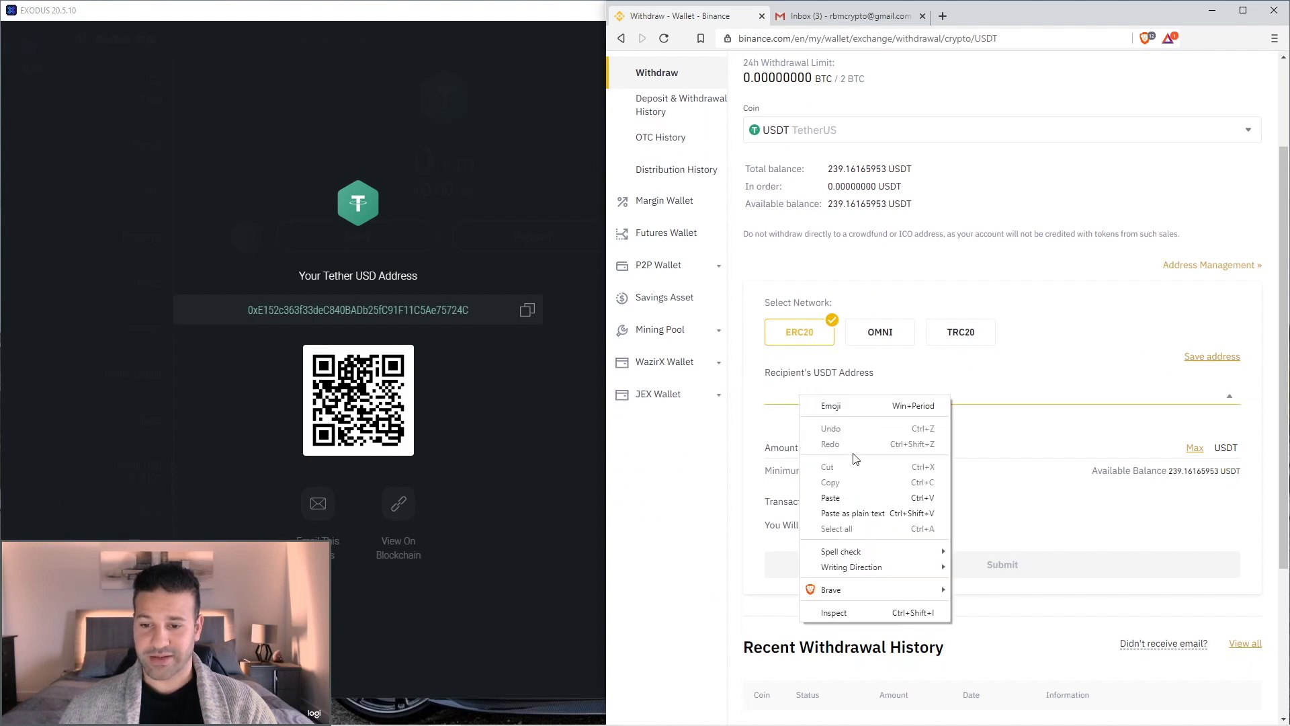
click(850, 498)
click(799, 448)
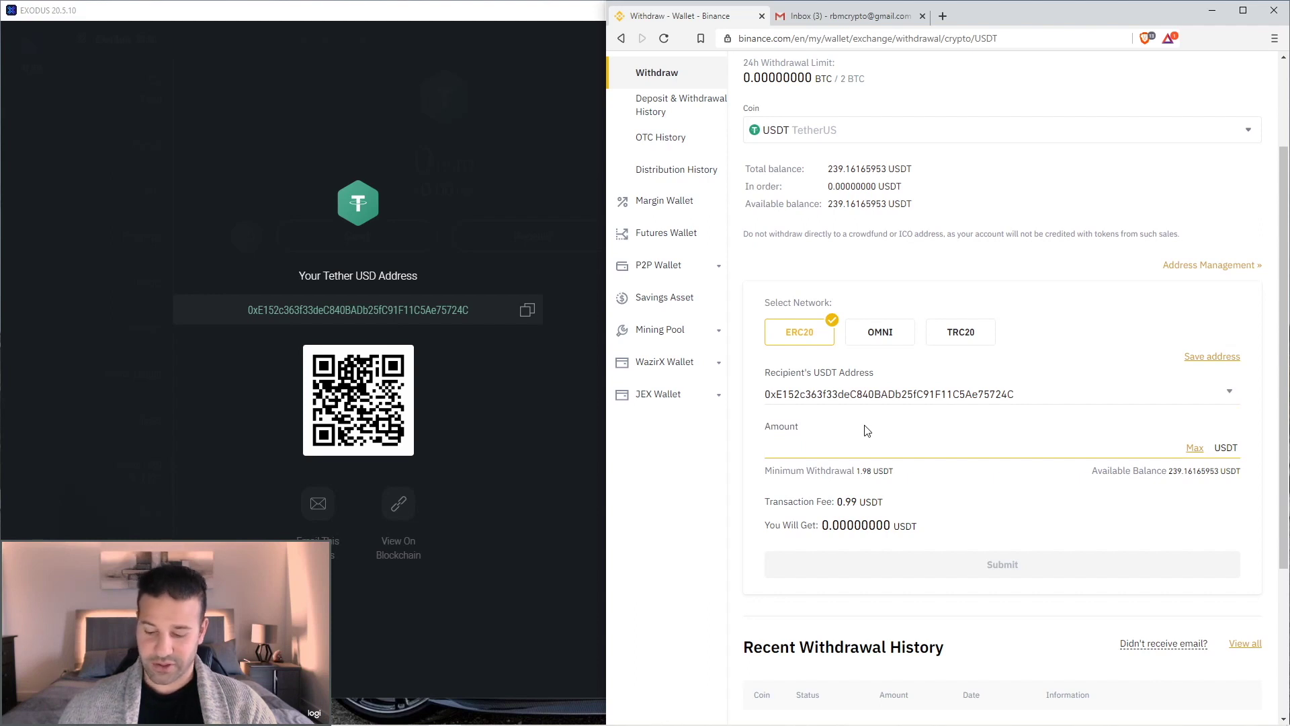
text(50)
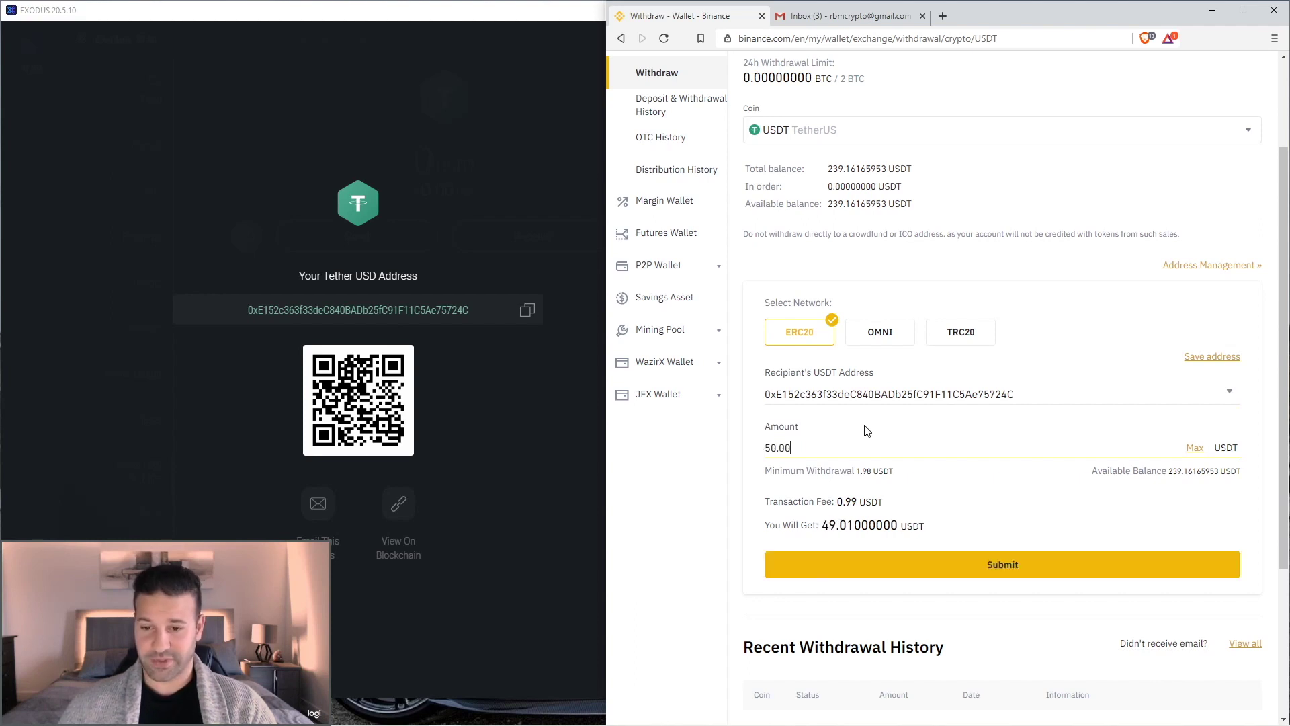
click(990, 573)
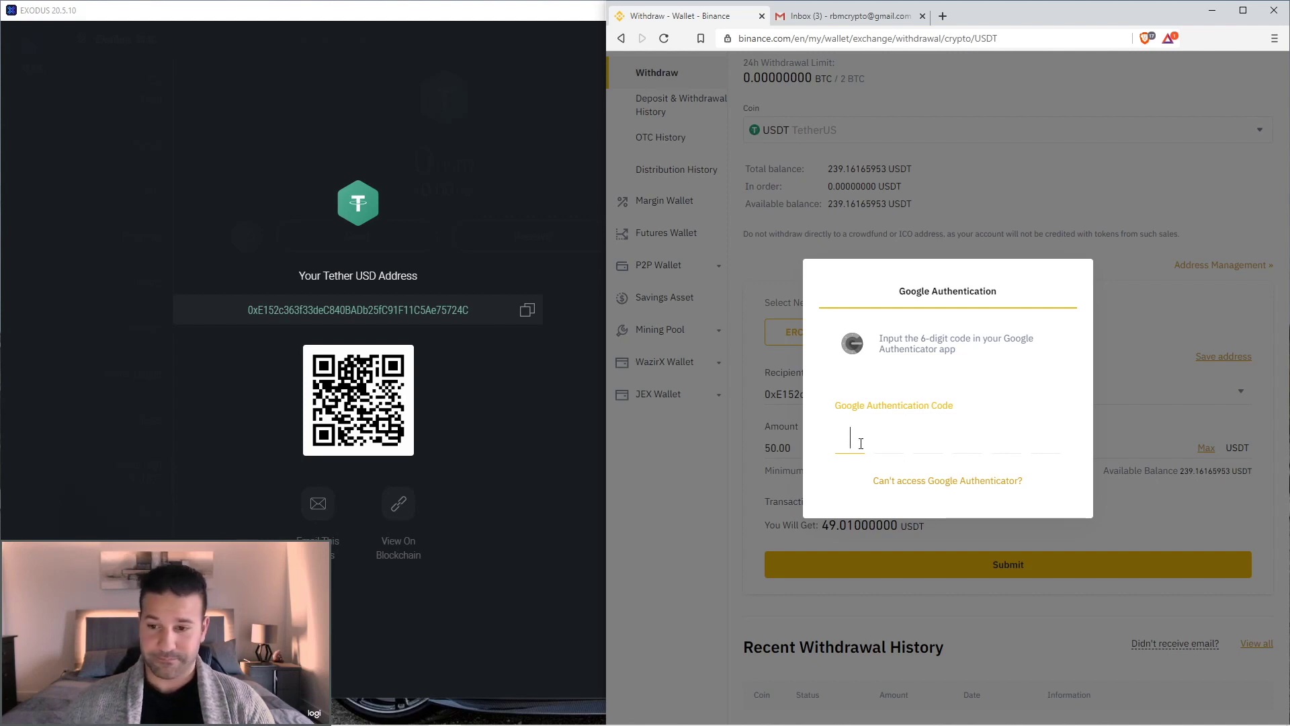
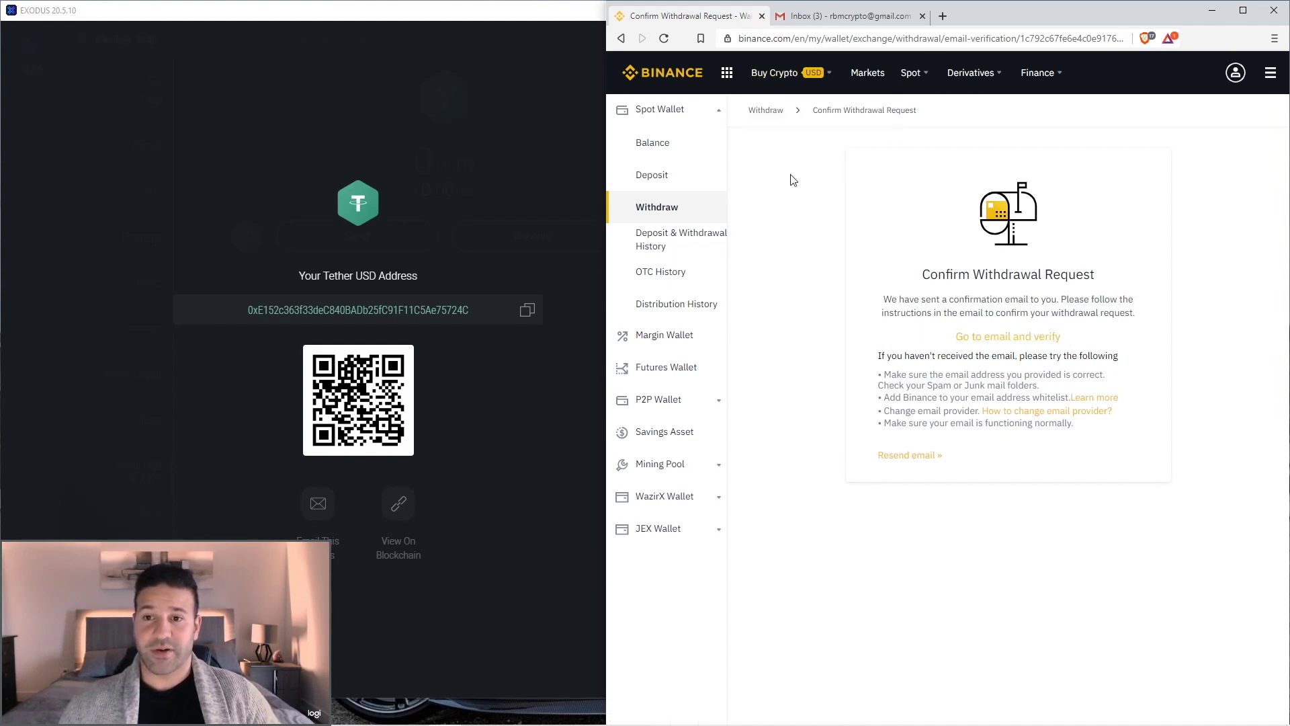
Confirm the 50 USDT withdrawal from the Binance Withdrawal Requested email in Gmail.
click(853, 19)
click(803, 160)
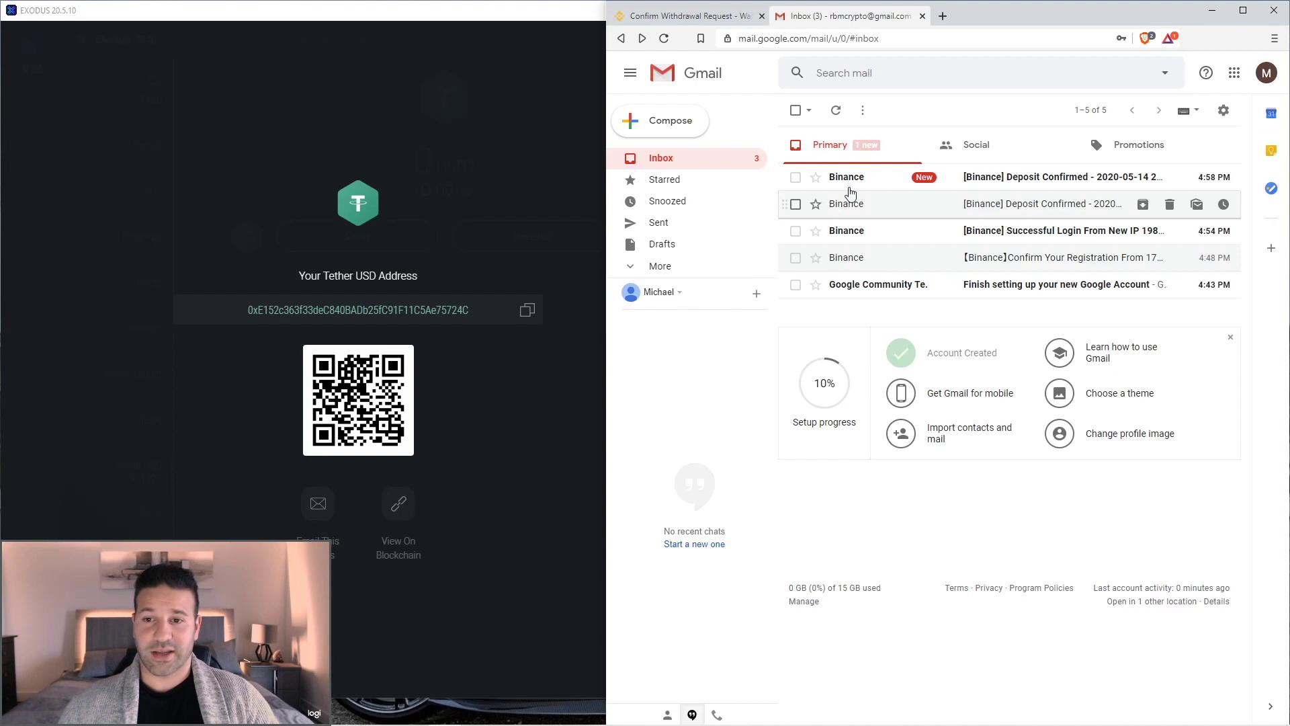
click(683, 161)
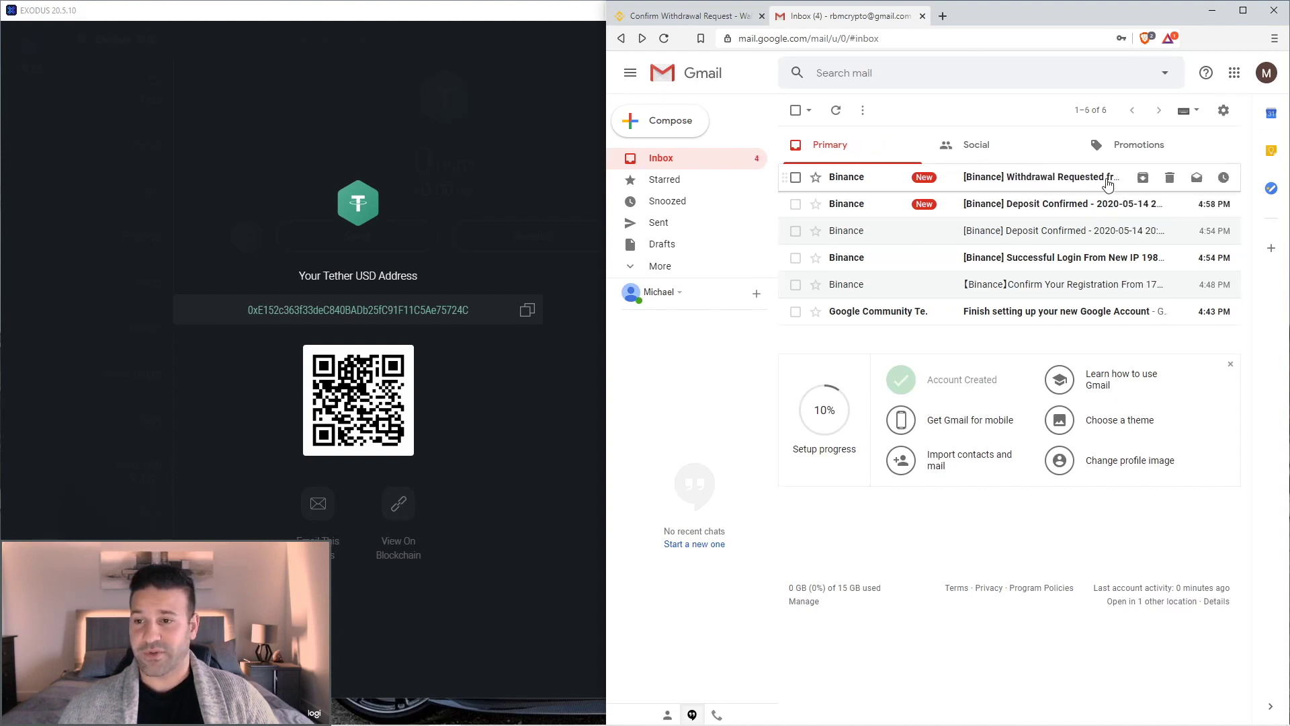
click(1065, 180)
scroll(963, 452, down, 1)
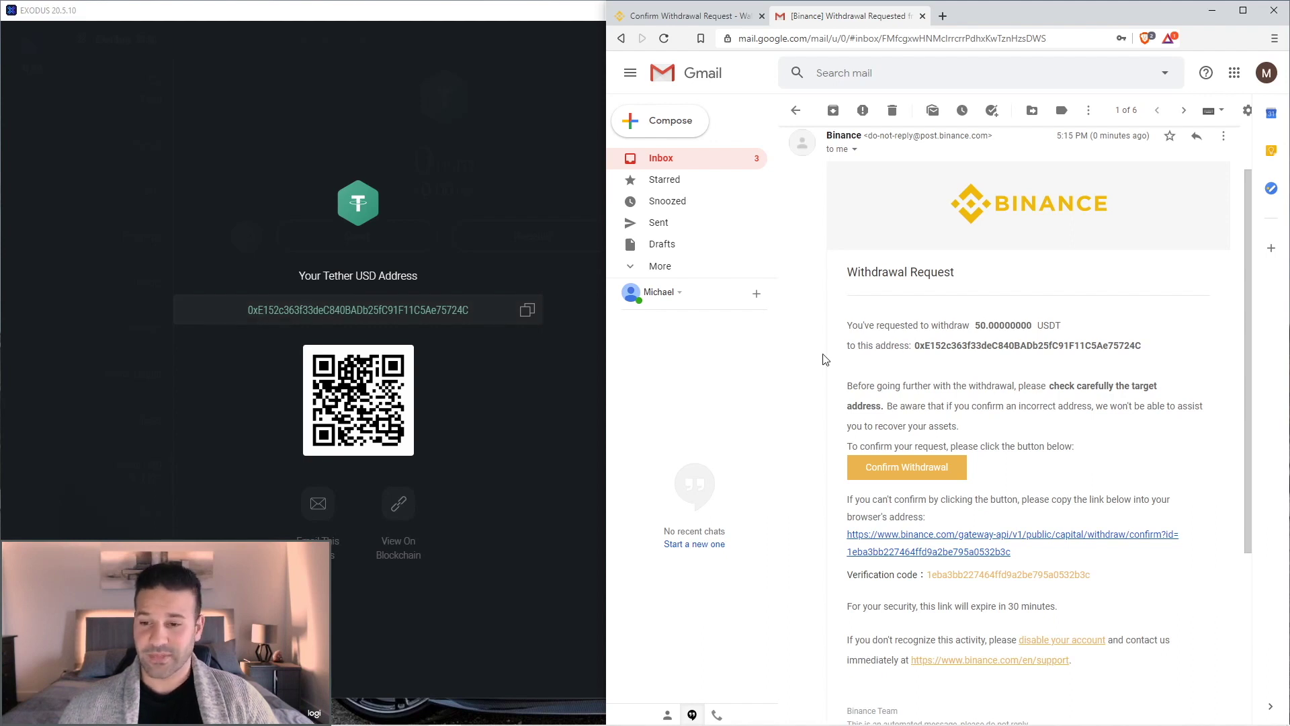
click(896, 475)
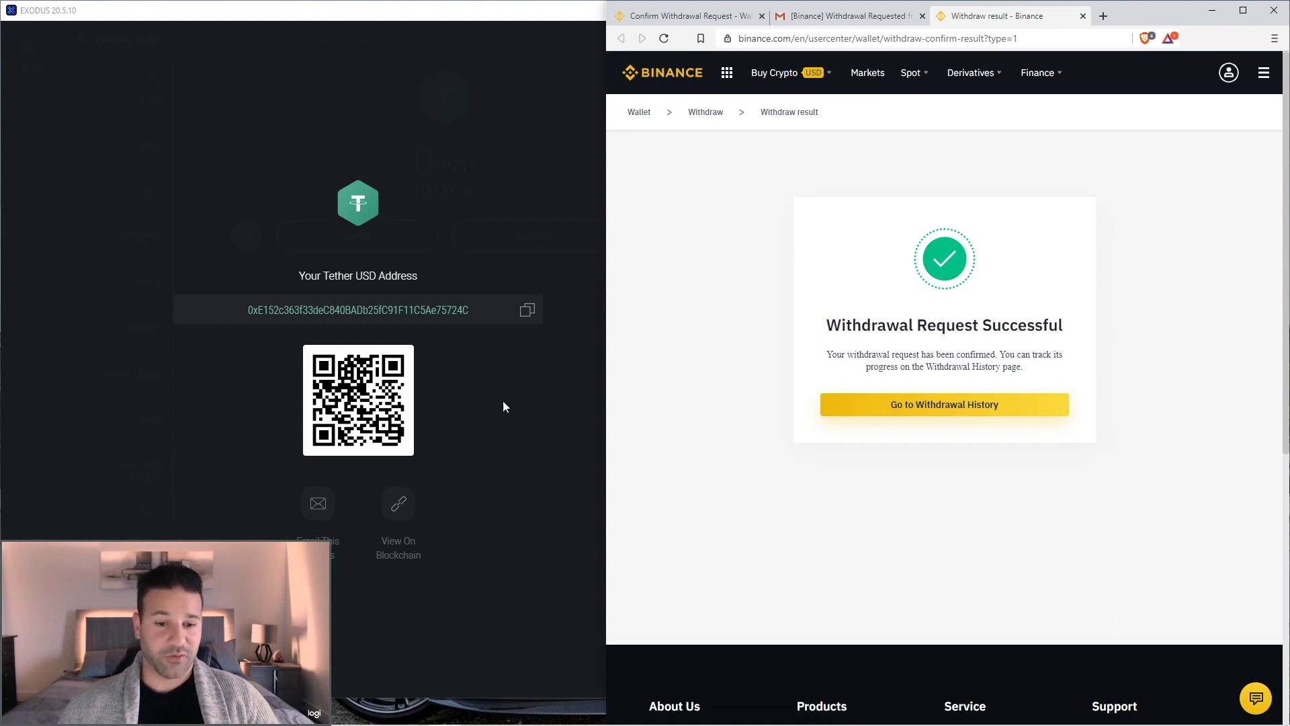
Open Binance's withdrawal history showing 49.01 USDT Processing, and close Exodus's receive-address dialog.
click(914, 403)
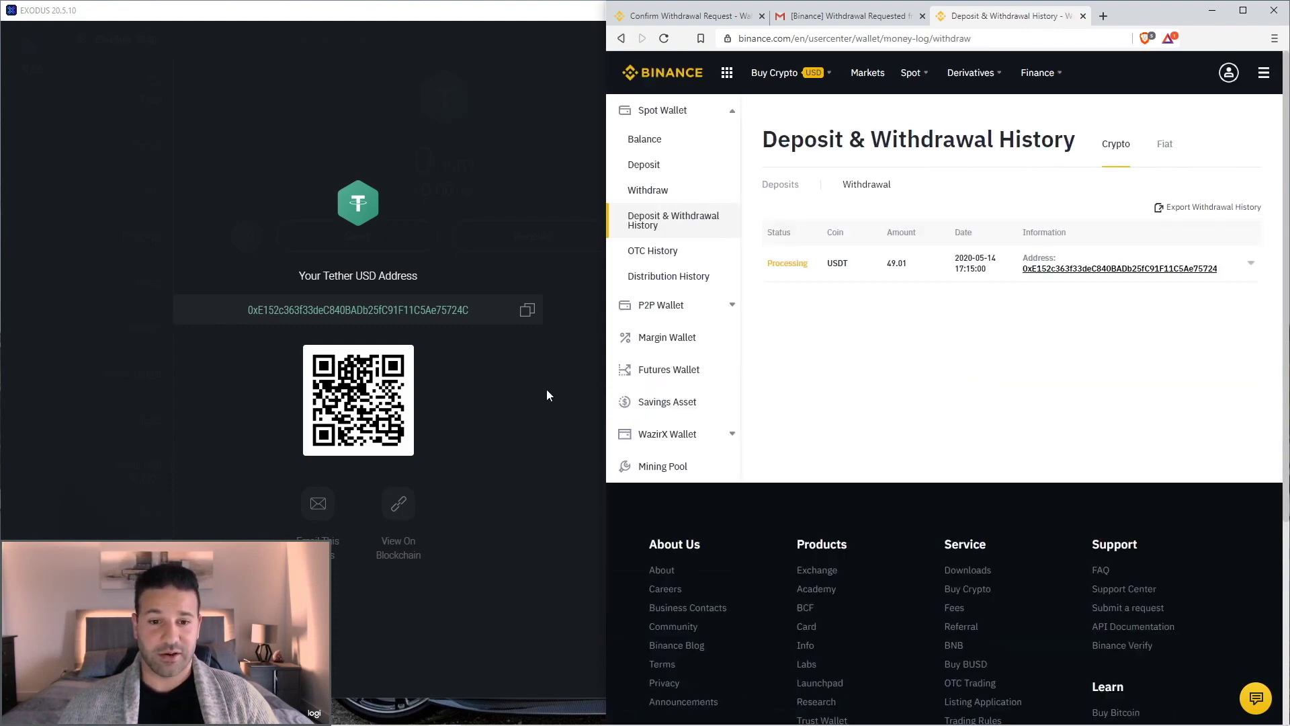
click(521, 428)
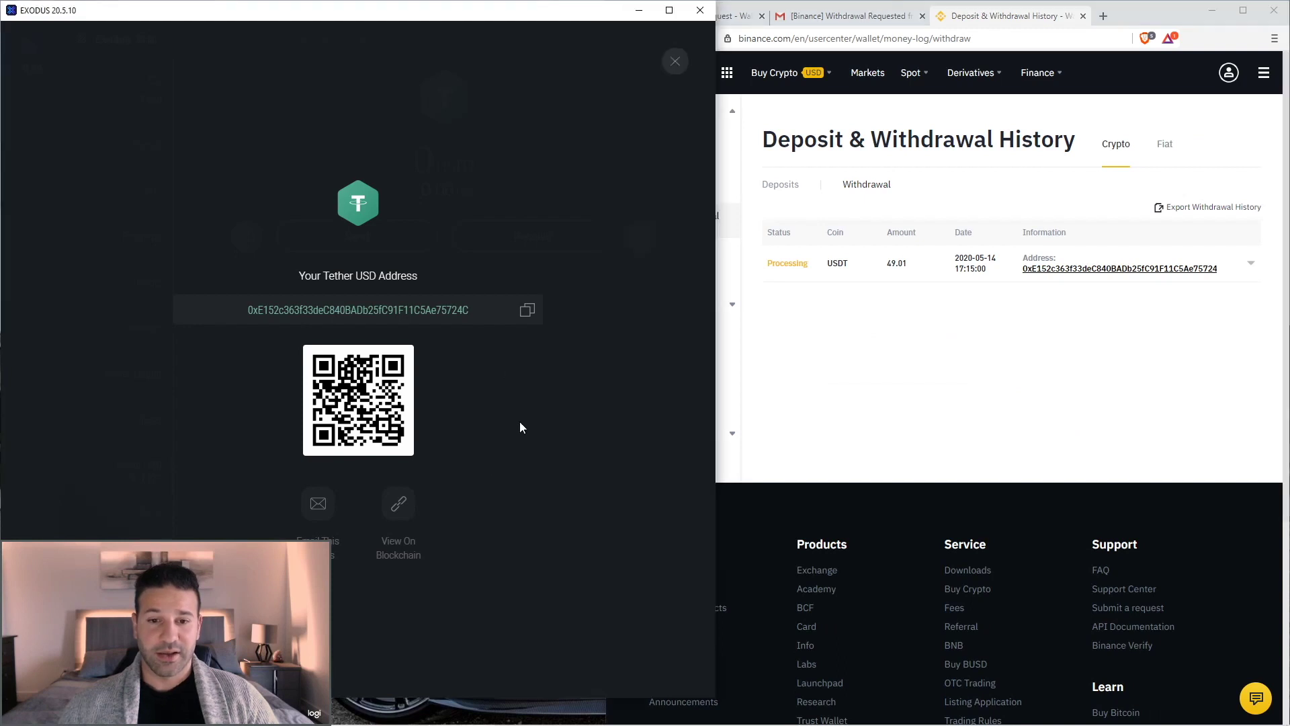
click(670, 67)
click(831, 340)
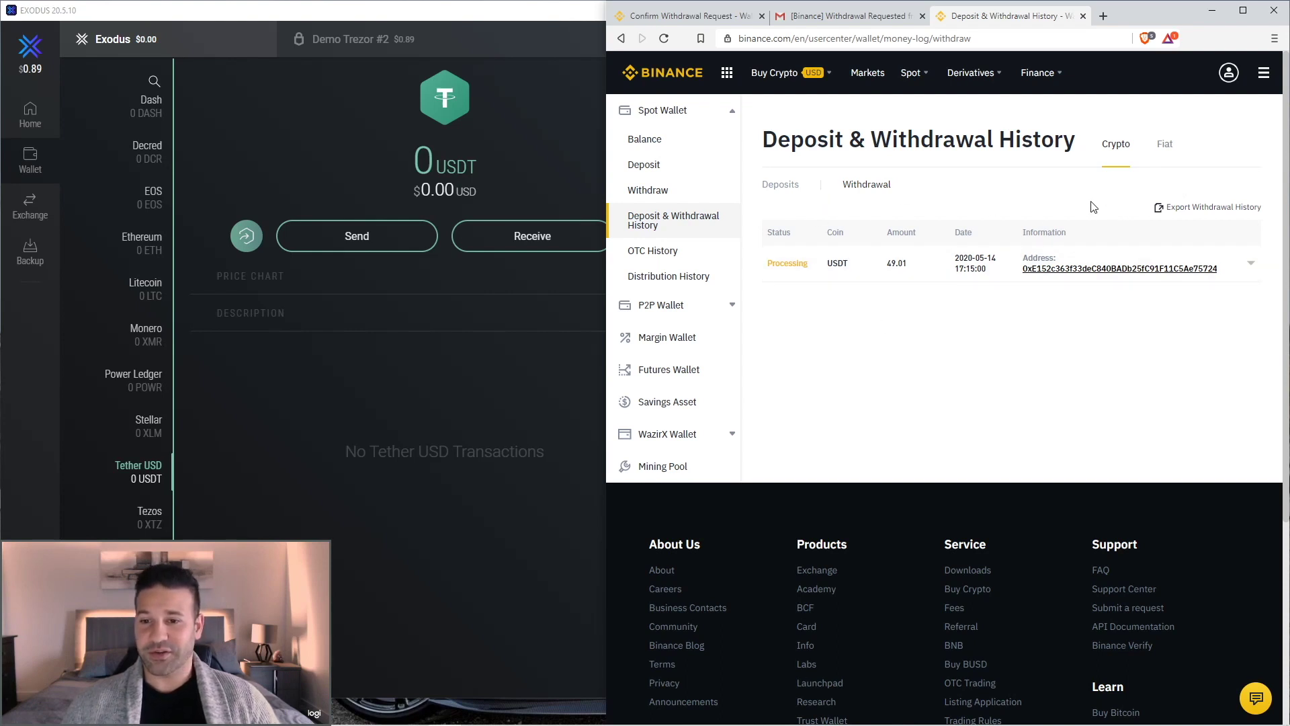
Expand and reload the Processing withdrawal, checking Exodus until 49.01 USDT arrives in the Tether wallet.
click(1249, 265)
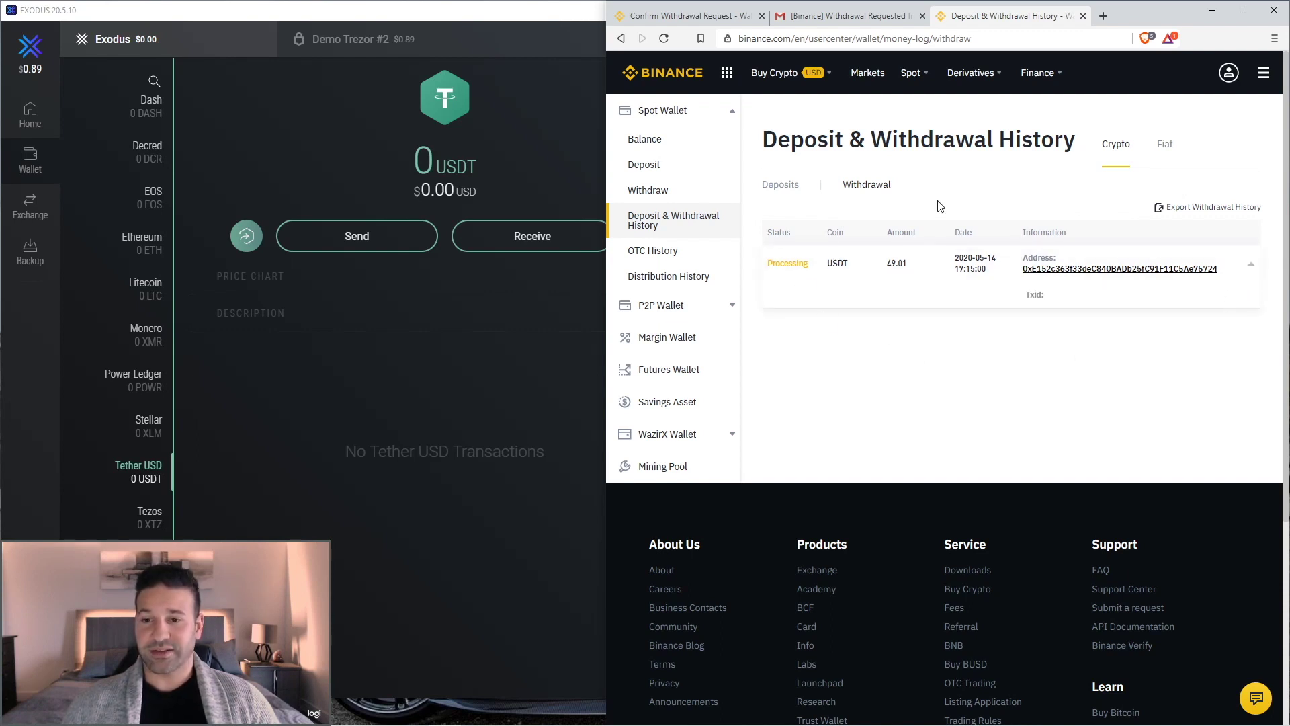
key(F5)
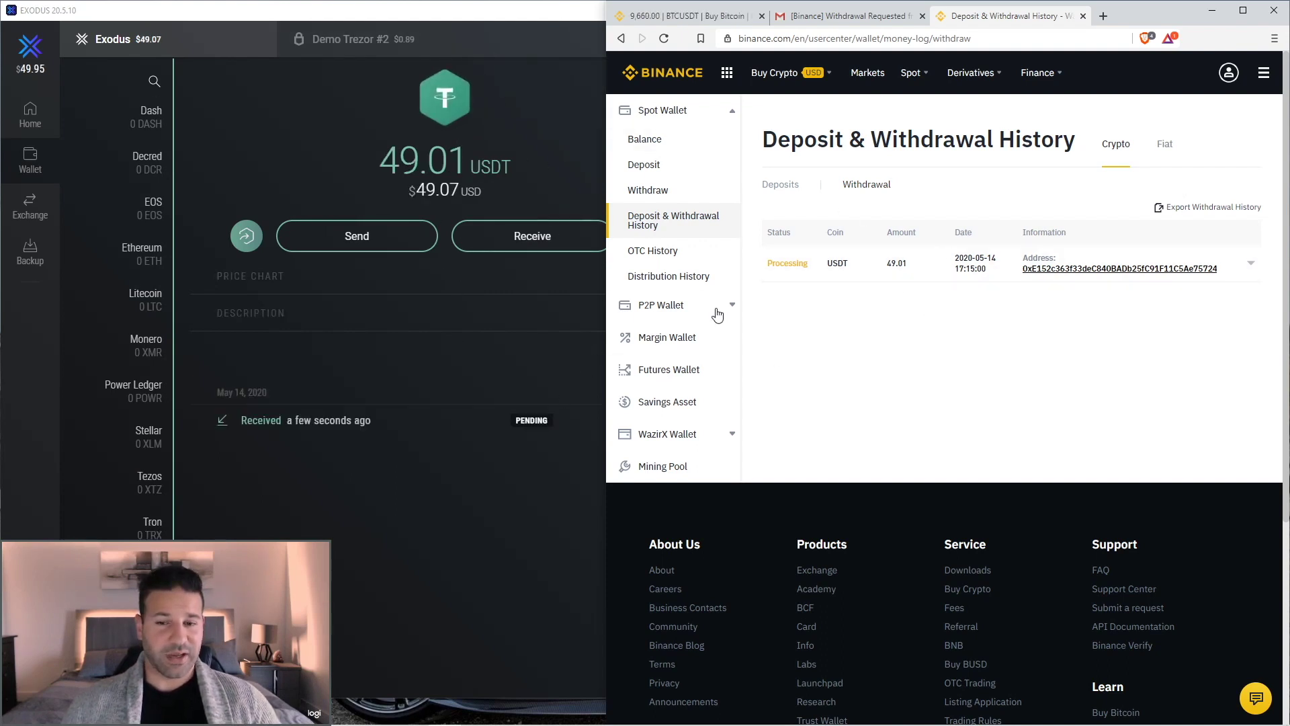
click(463, 240)
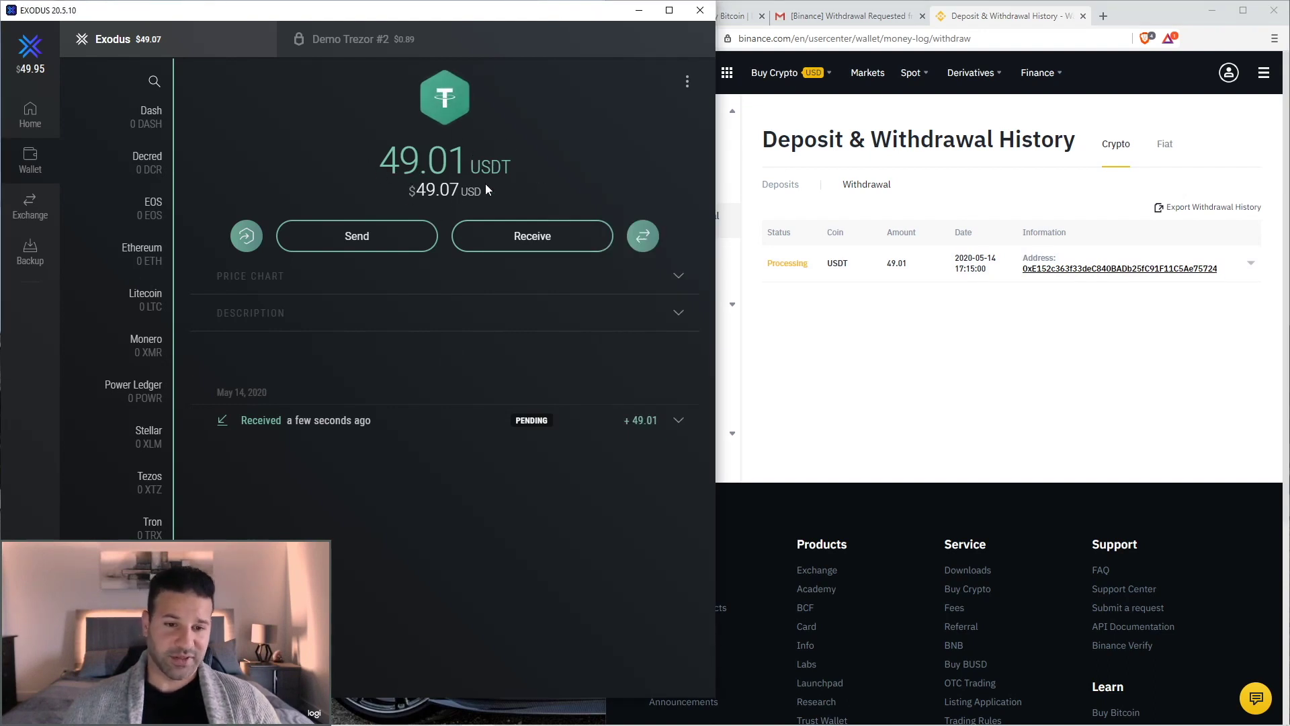
click(826, 340)
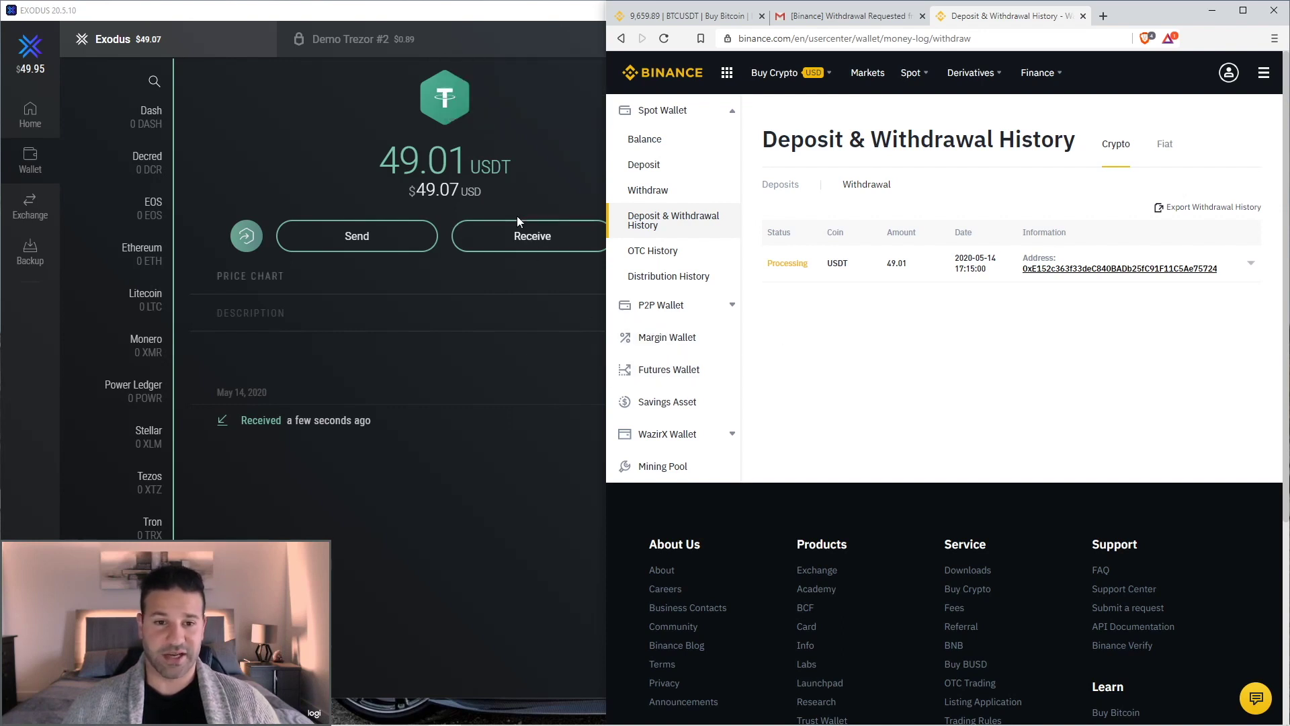
click(461, 368)
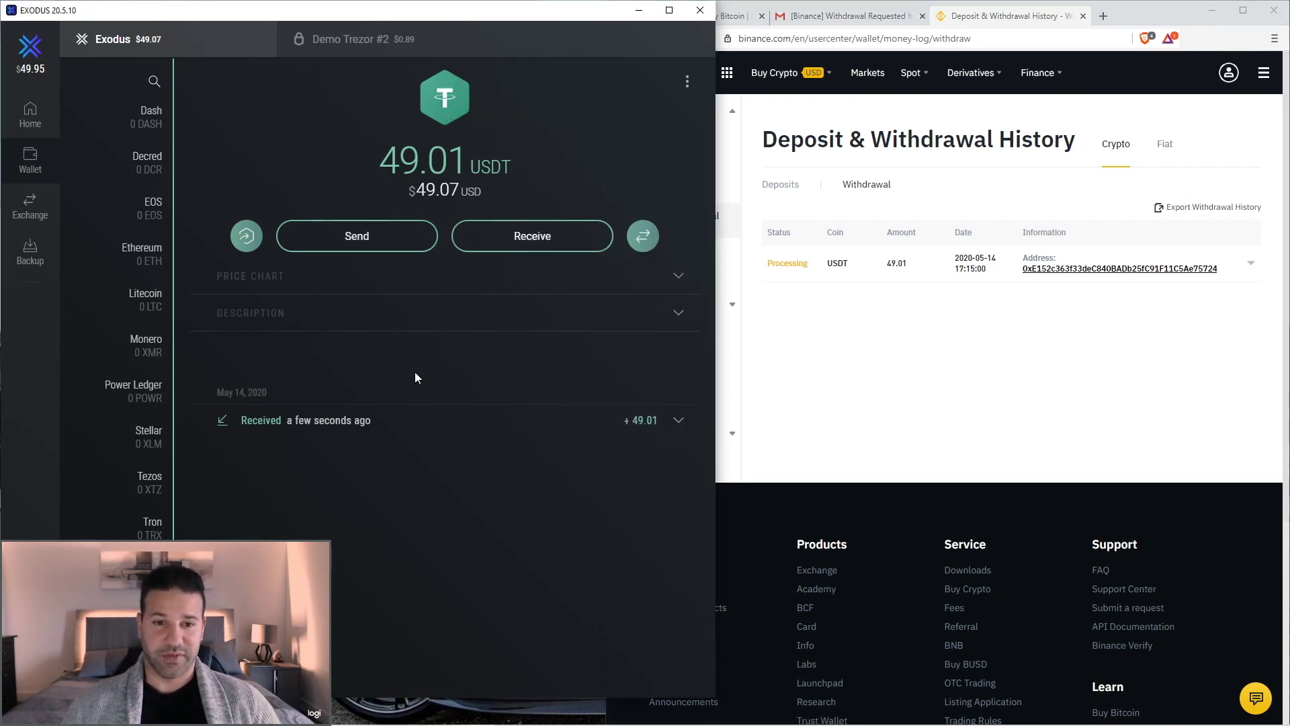
click(834, 351)
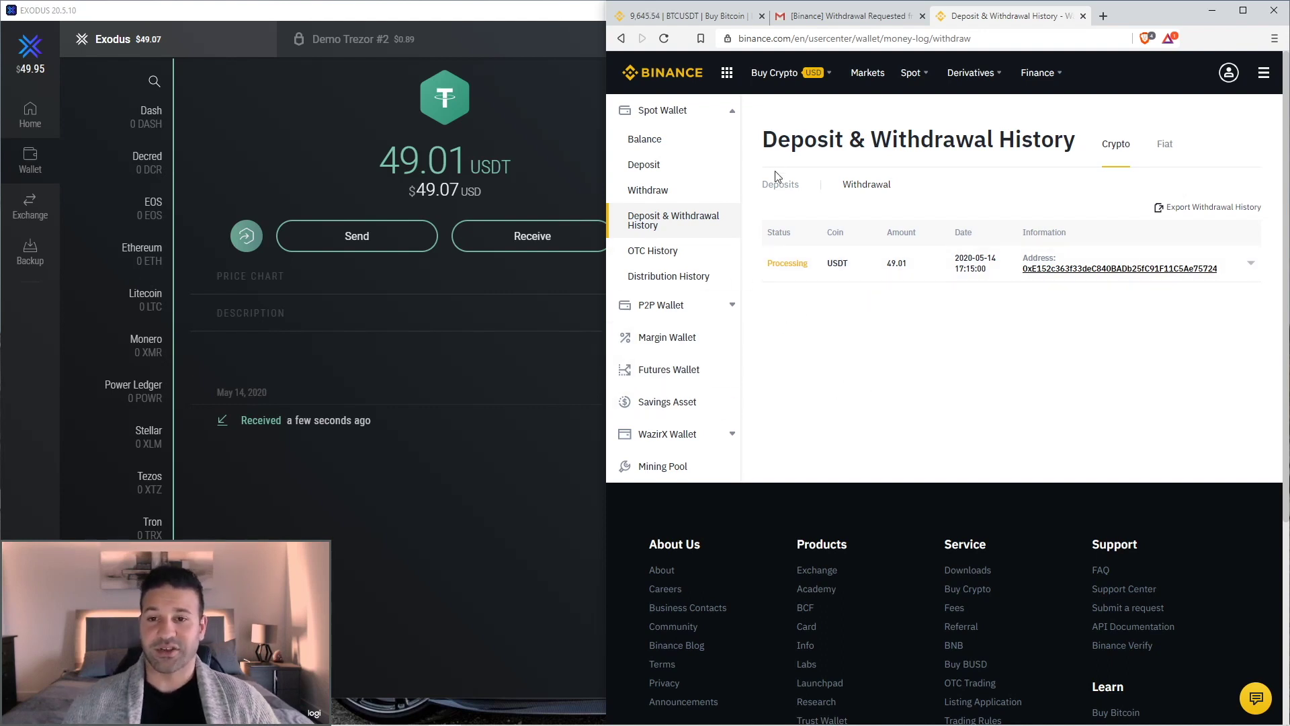
mouse_move(750, 68)
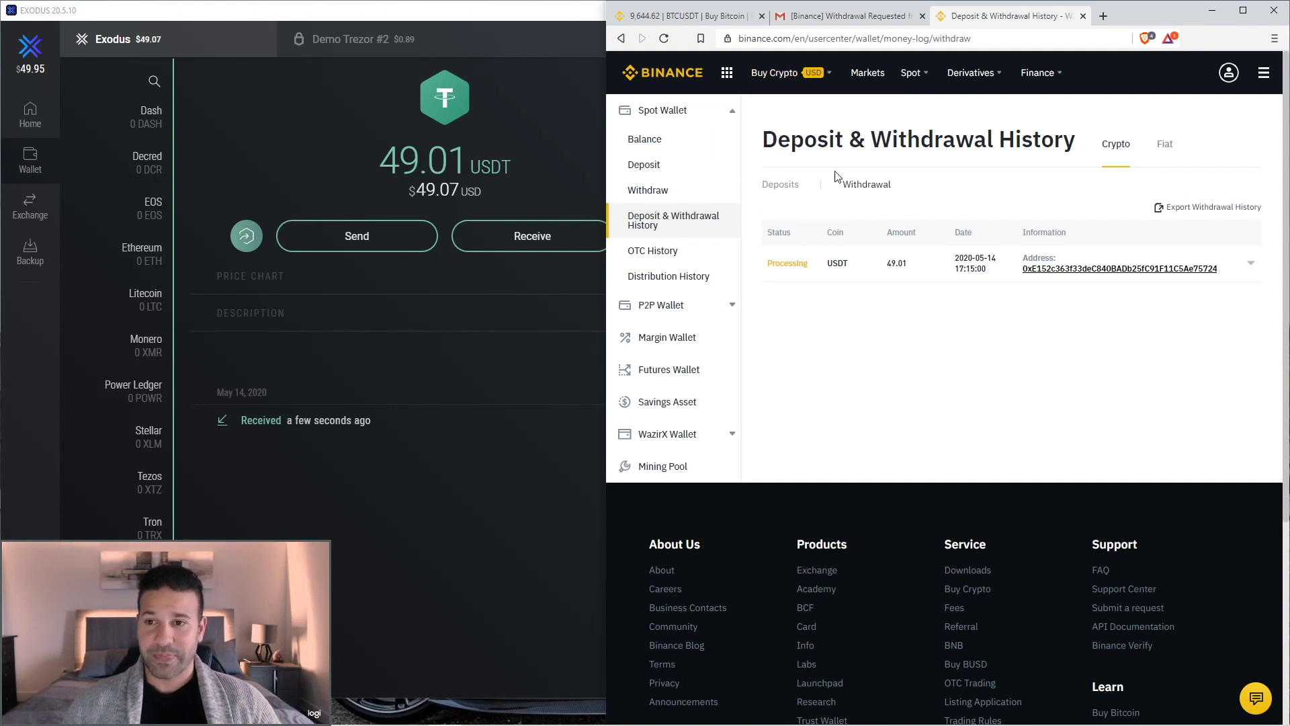